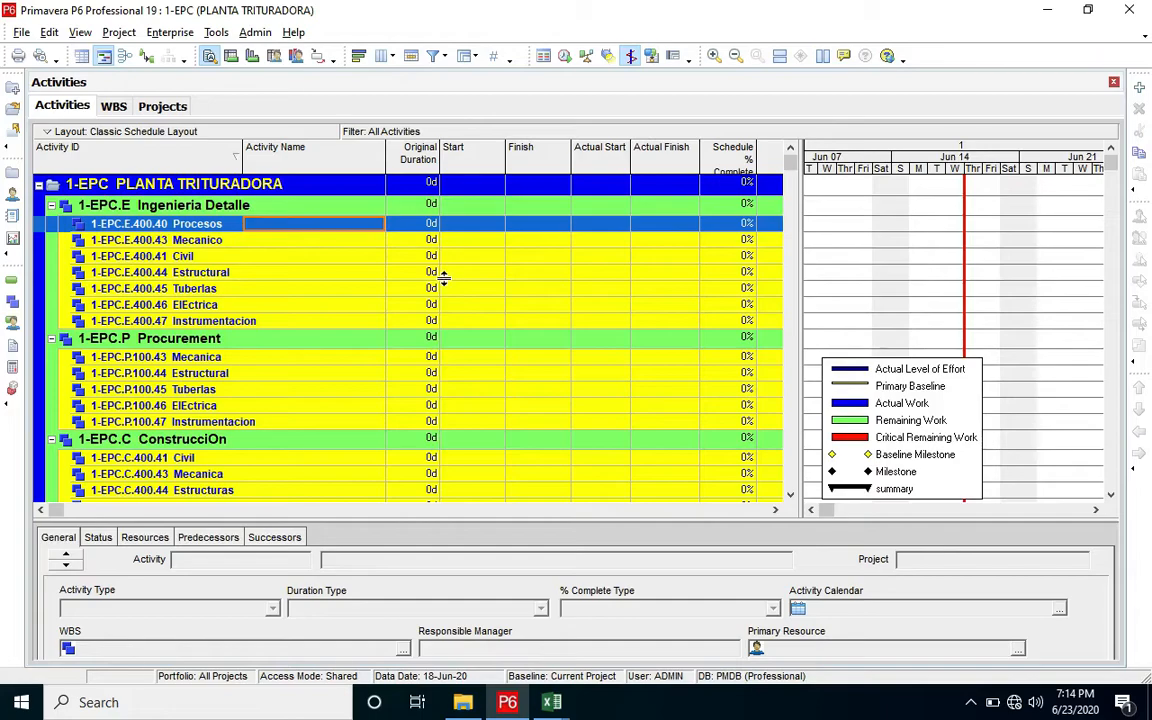
Compare the project's WBS chart with the parent IDs listed in the "1. EPC WBS STRUCTURE PROYECT" workbook in Excel
{"action": "left_click", "coordinate": [114, 107]}
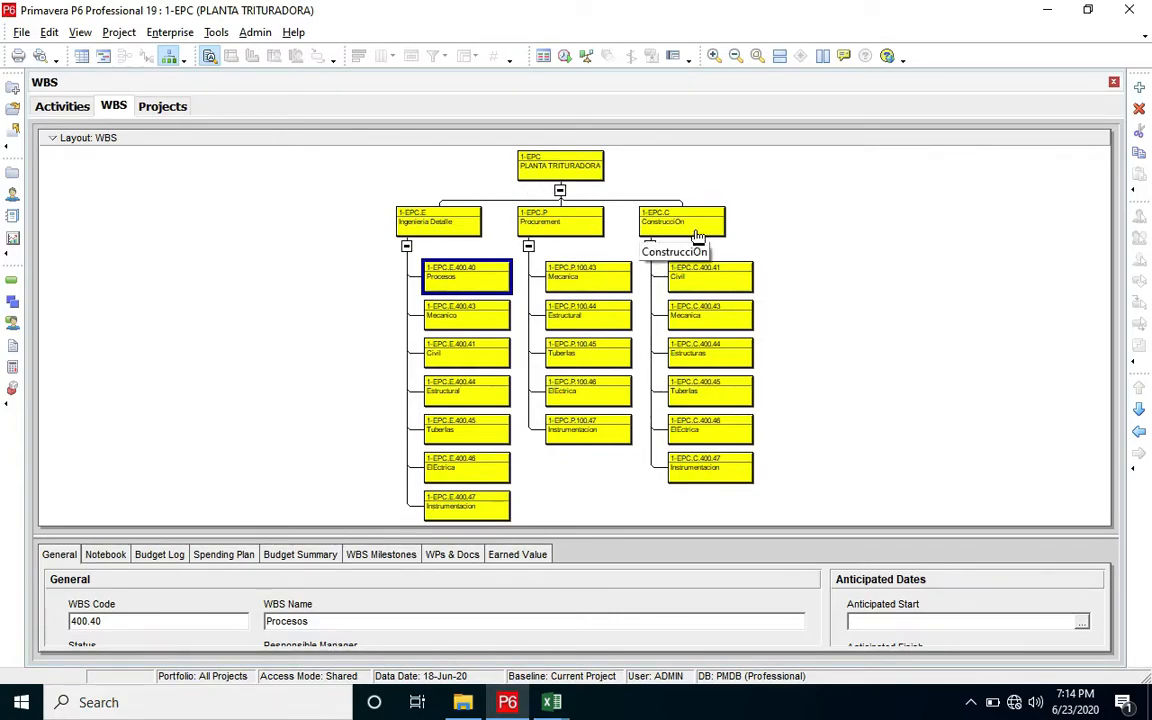
{"action": "mouse_move", "coordinate": [552, 702]}
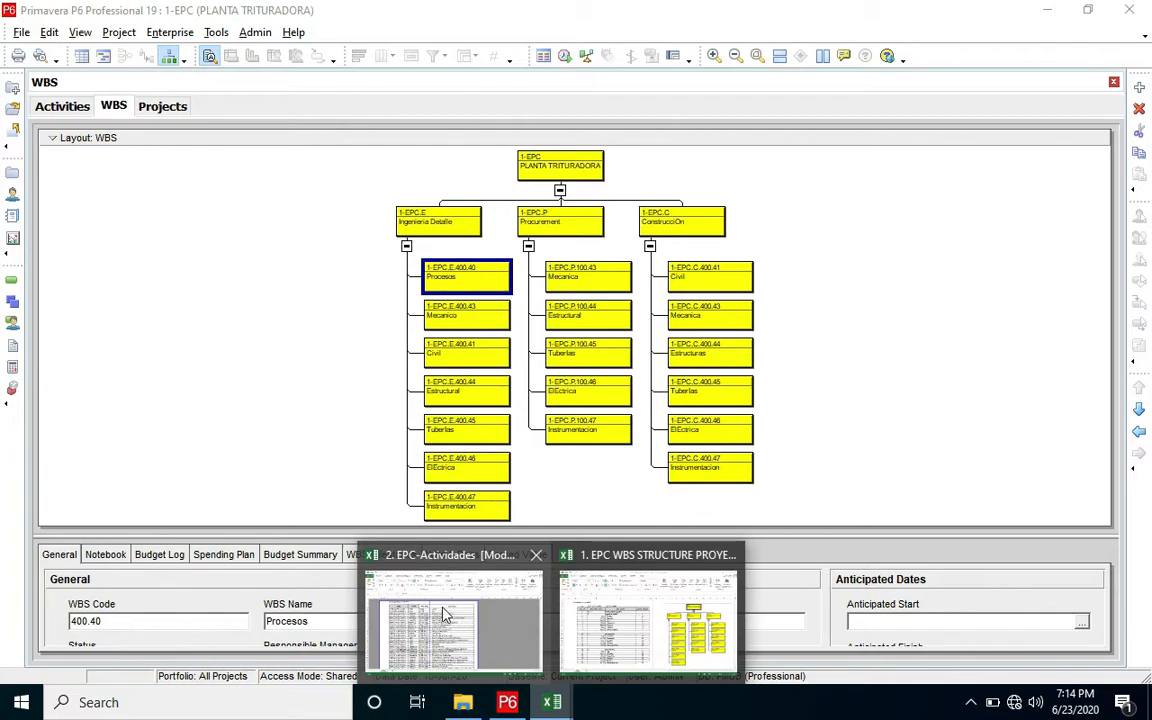
{"action": "left_click", "coordinate": [610, 618]}
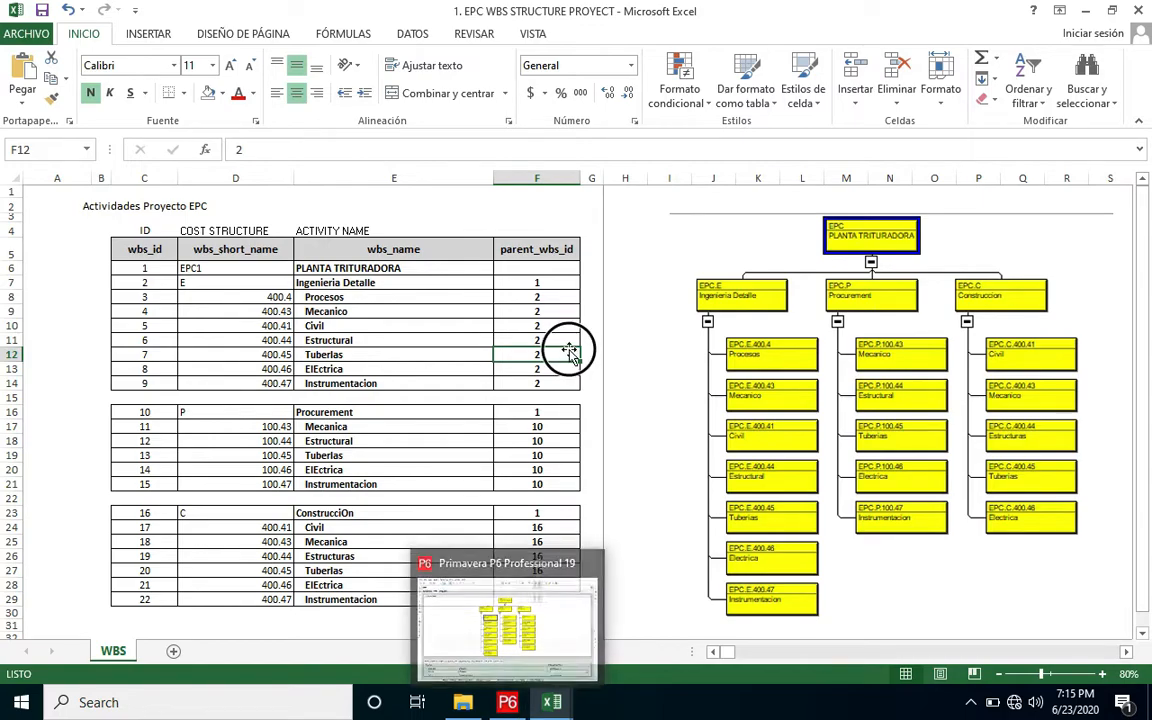
{"action": "left_click", "coordinate": [566, 280]}
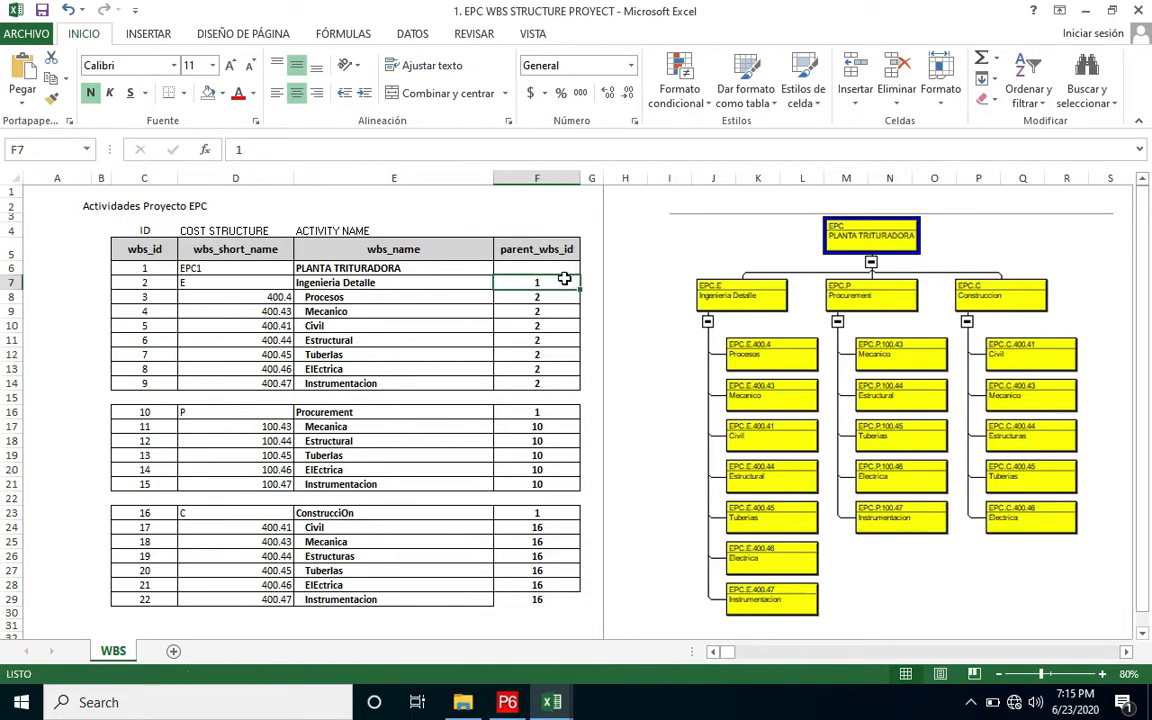
Switch to Primavera P6, check project 1-EPC in the project list, and return to its activities view
{"action": "left_click", "coordinate": [507, 702]}
{"action": "left_click", "coordinate": [162, 105]}
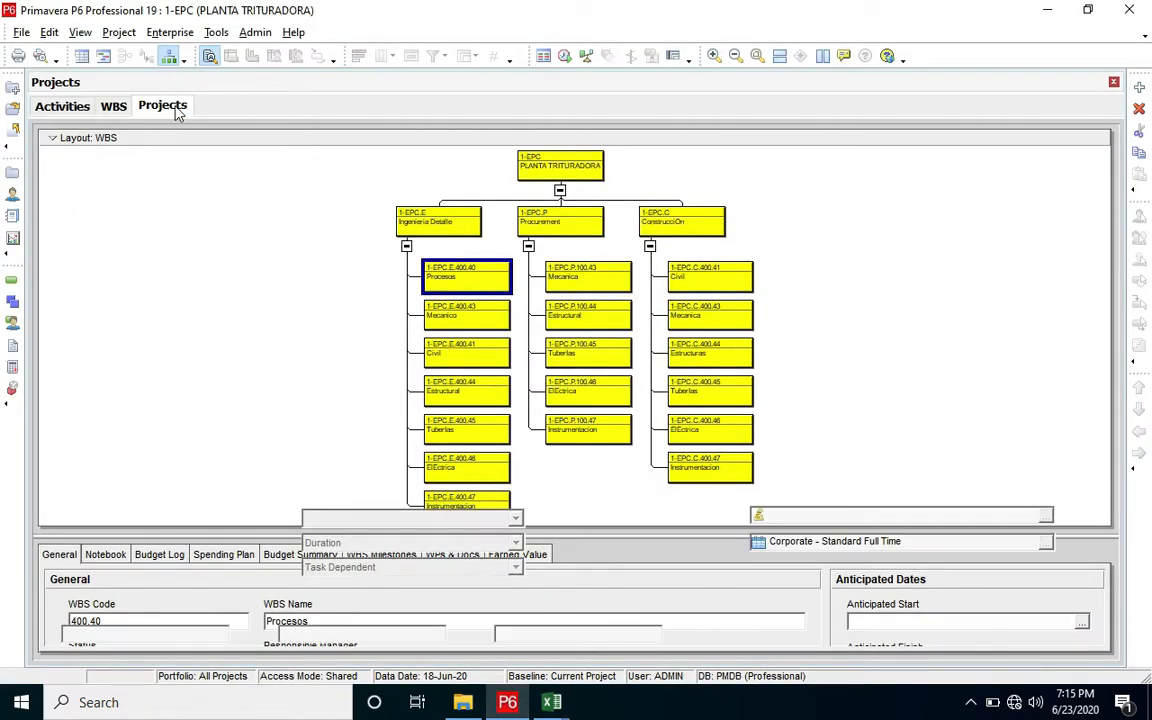
{"action": "left_click", "coordinate": [205, 205]}
{"action": "right_click", "coordinate": [205, 205]}
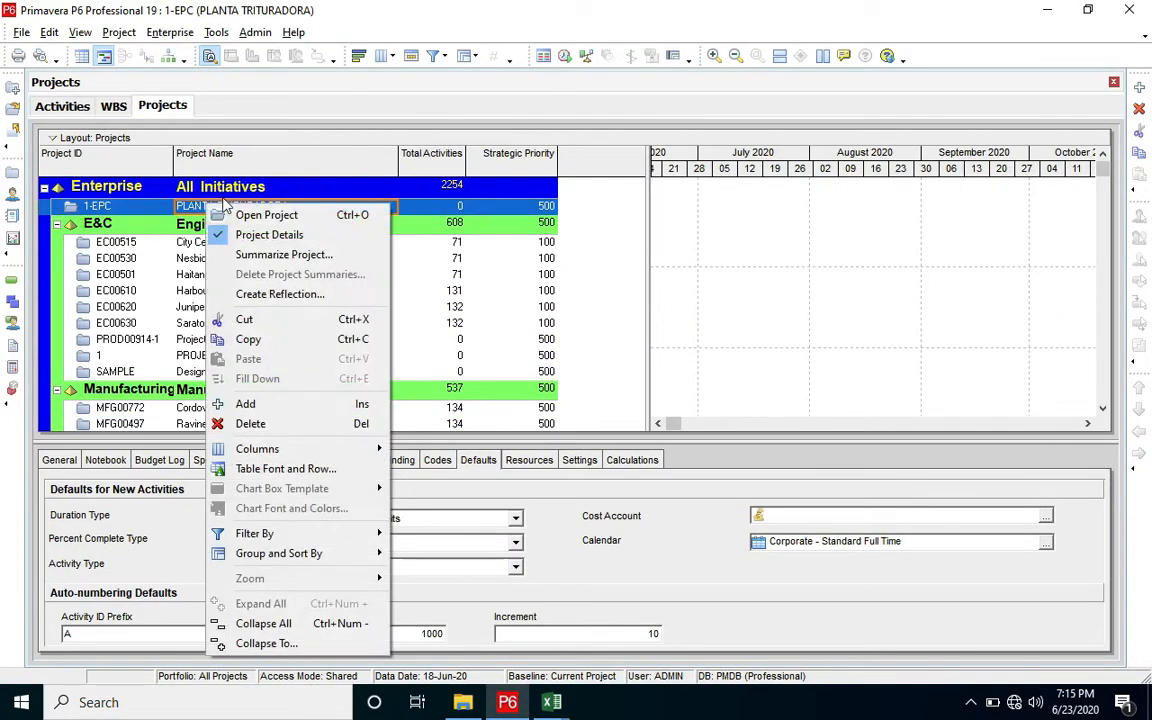
{"action": "left_click", "coordinate": [62, 105]}
{"action": "left_click", "coordinate": [62, 105]}
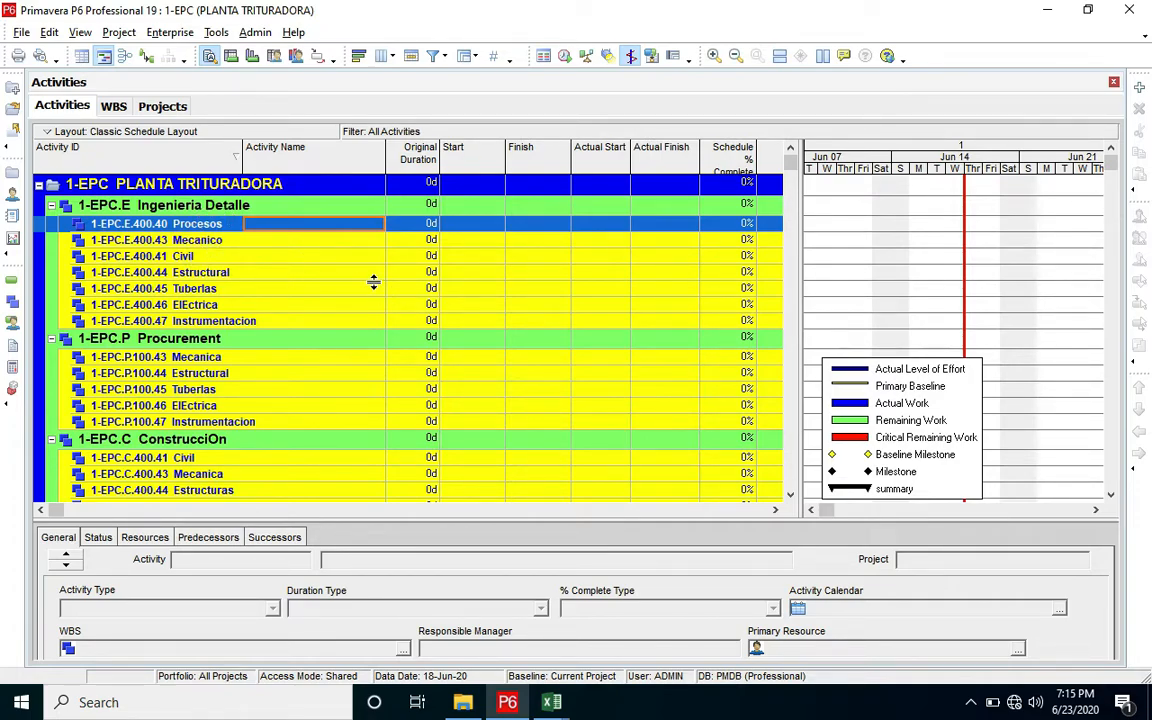
Switch to the "2. EPC-Actividades" workbook in Excel and examine the WBS and Level columns of the activity list
{"action": "mouse_move", "coordinate": [555, 702]}
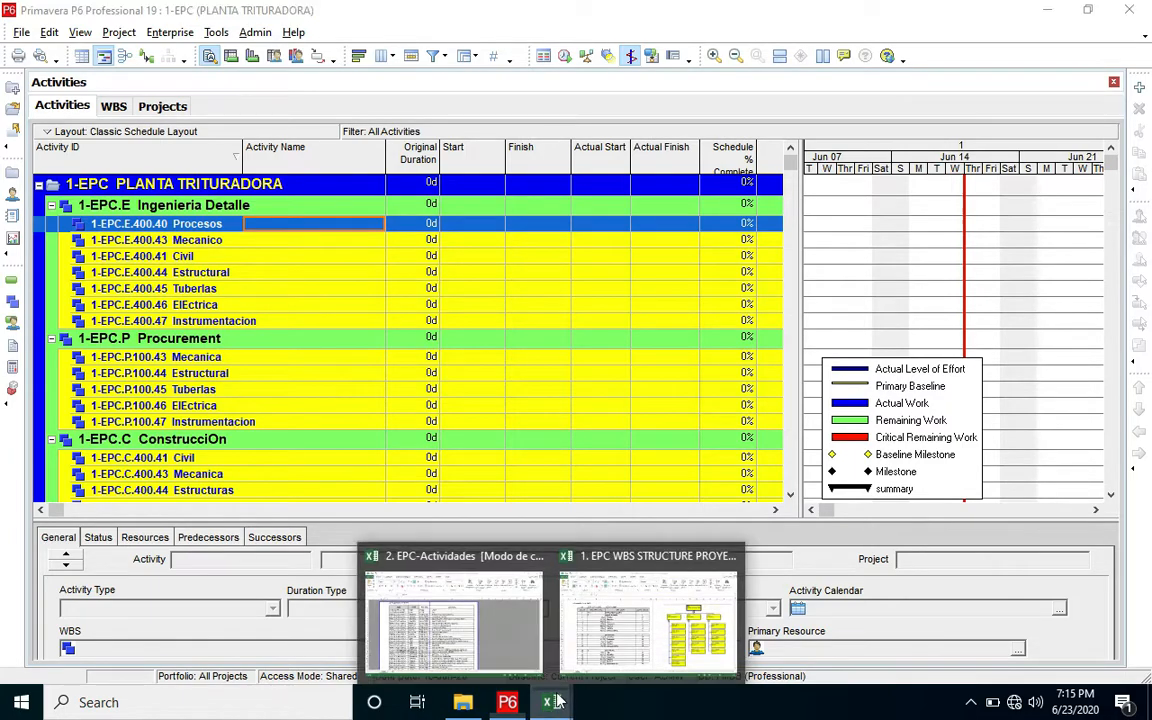
{"action": "left_click", "coordinate": [455, 600]}
{"action": "left_click", "coordinate": [380, 293]}
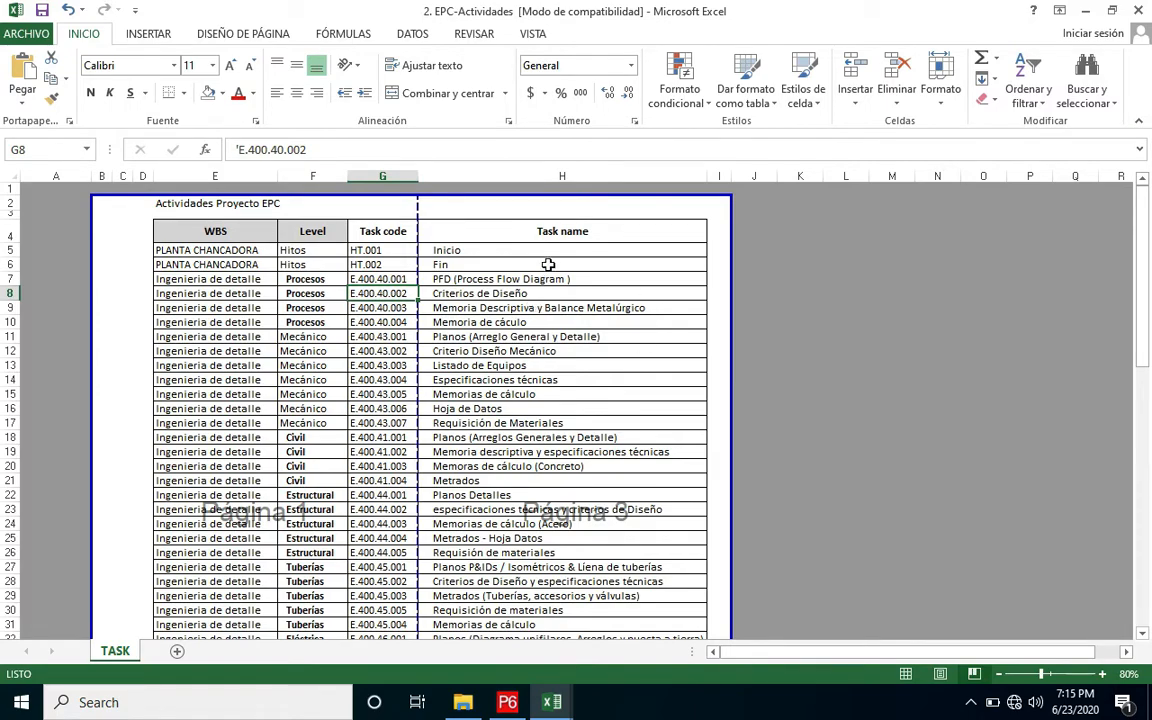
{"action": "scroll", "coordinate": [540, 273], "scroll_direction": "down", "scroll_amount": 3}
{"action": "scroll", "coordinate": [545, 272], "scroll_direction": "up", "scroll_amount": 3}
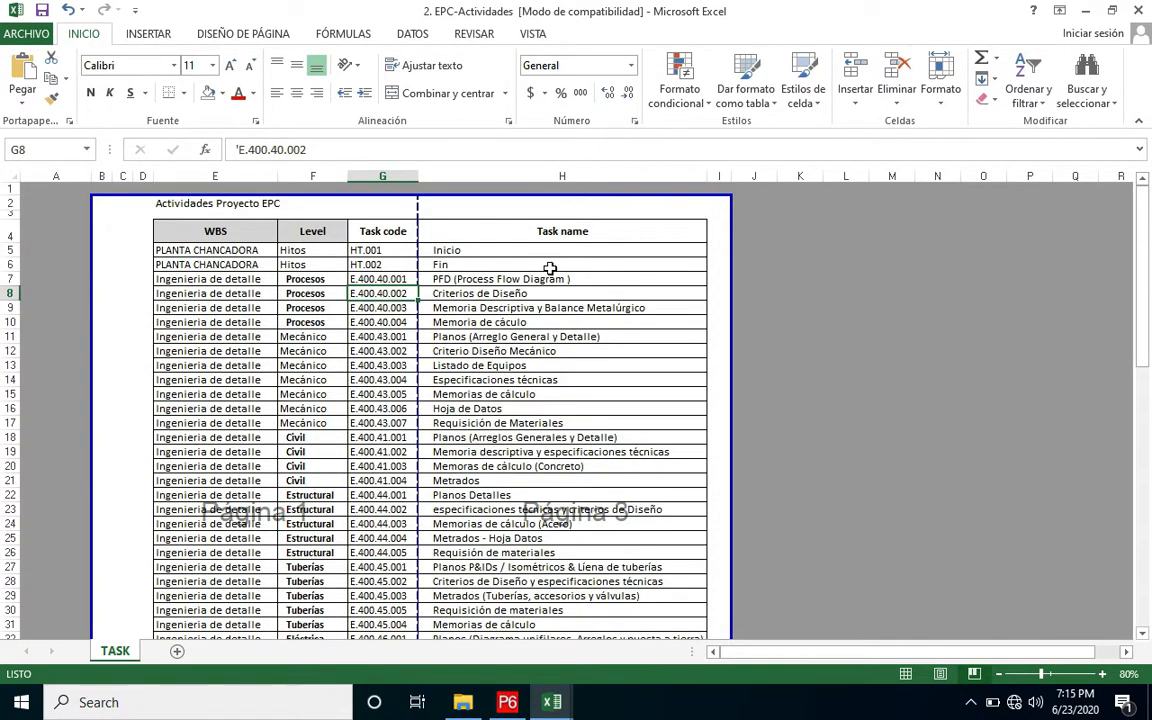
{"action": "left_click", "coordinate": [330, 282]}
{"action": "left_click", "coordinate": [226, 254]}
{"action": "left_click", "coordinate": [229, 284]}
{"action": "left_click", "coordinate": [206, 350]}
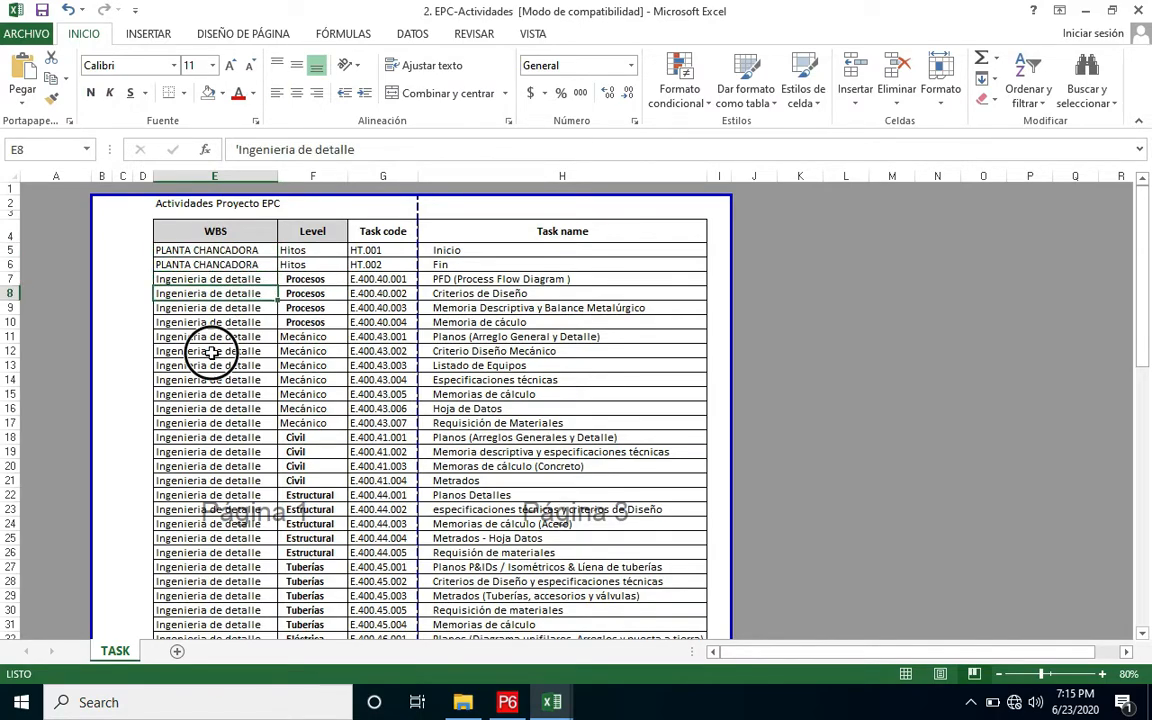
{"action": "left_click", "coordinate": [232, 309]}
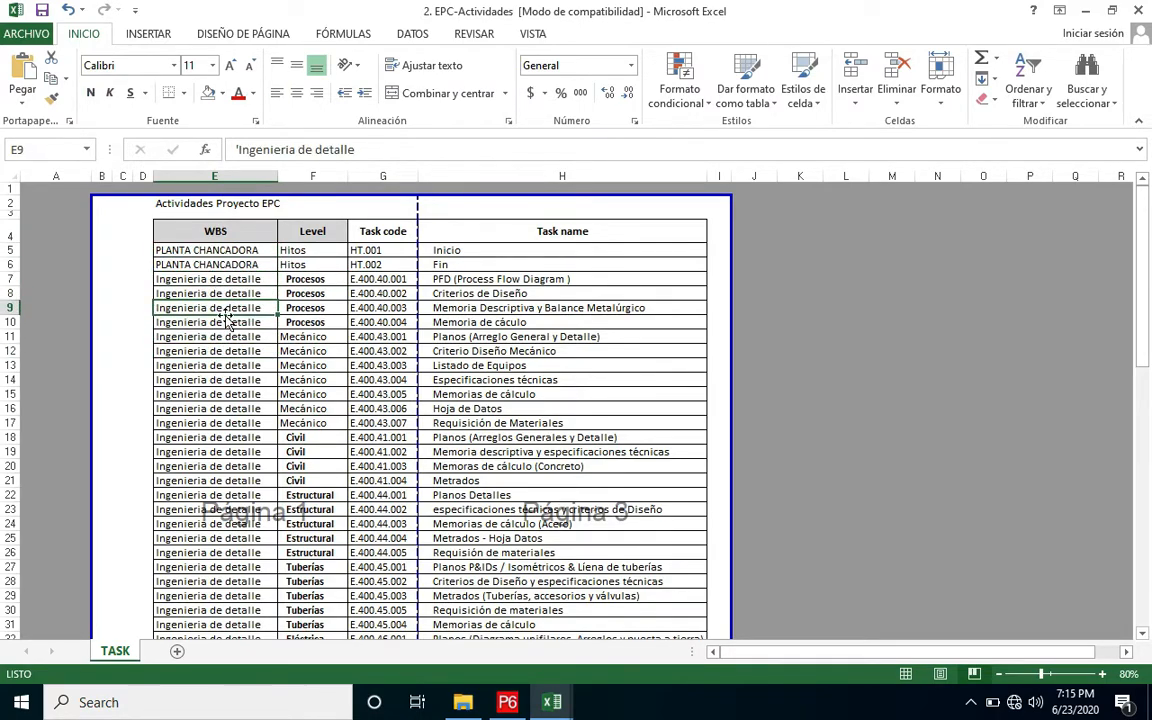
{"action": "left_click", "coordinate": [295, 308]}
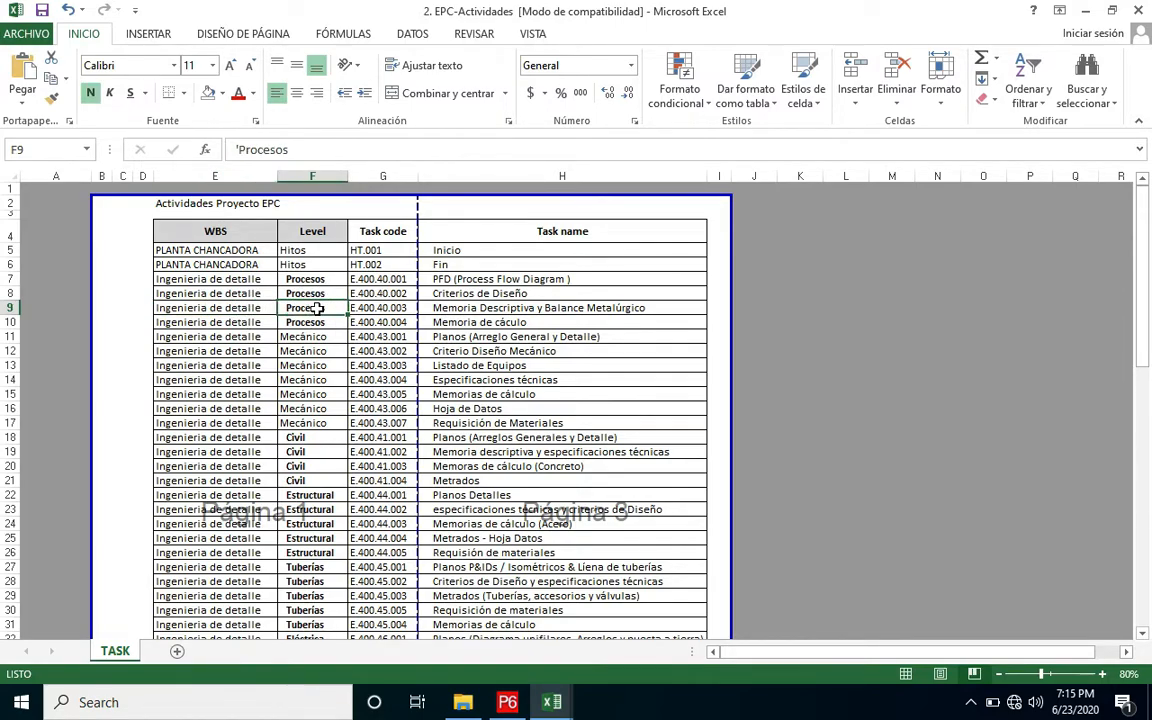
Examine the task names of the Procesos activities under Ingenieria de detalle
{"action": "left_click", "coordinate": [496, 291]}
{"action": "left_click", "coordinate": [485, 308]}
{"action": "left_click", "coordinate": [478, 322]}
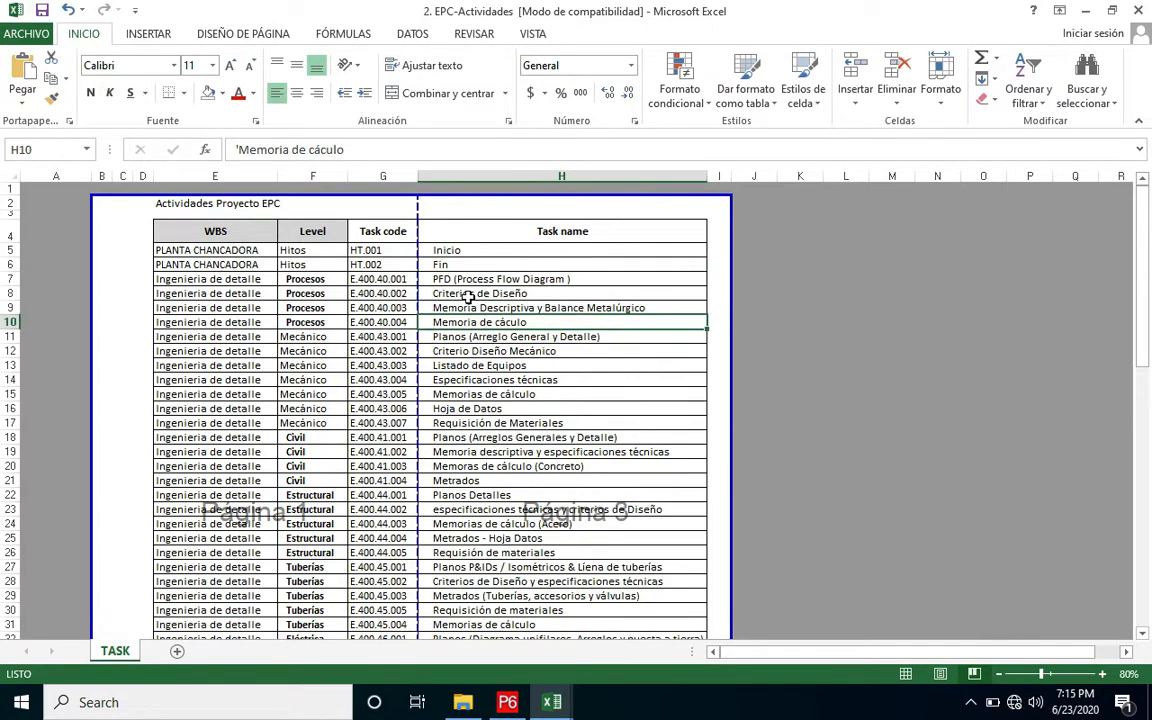
{"action": "left_click", "coordinate": [472, 279]}
{"action": "left_click", "coordinate": [476, 308]}
{"action": "left_click", "coordinate": [462, 322]}
{"action": "left_click", "coordinate": [466, 281]}
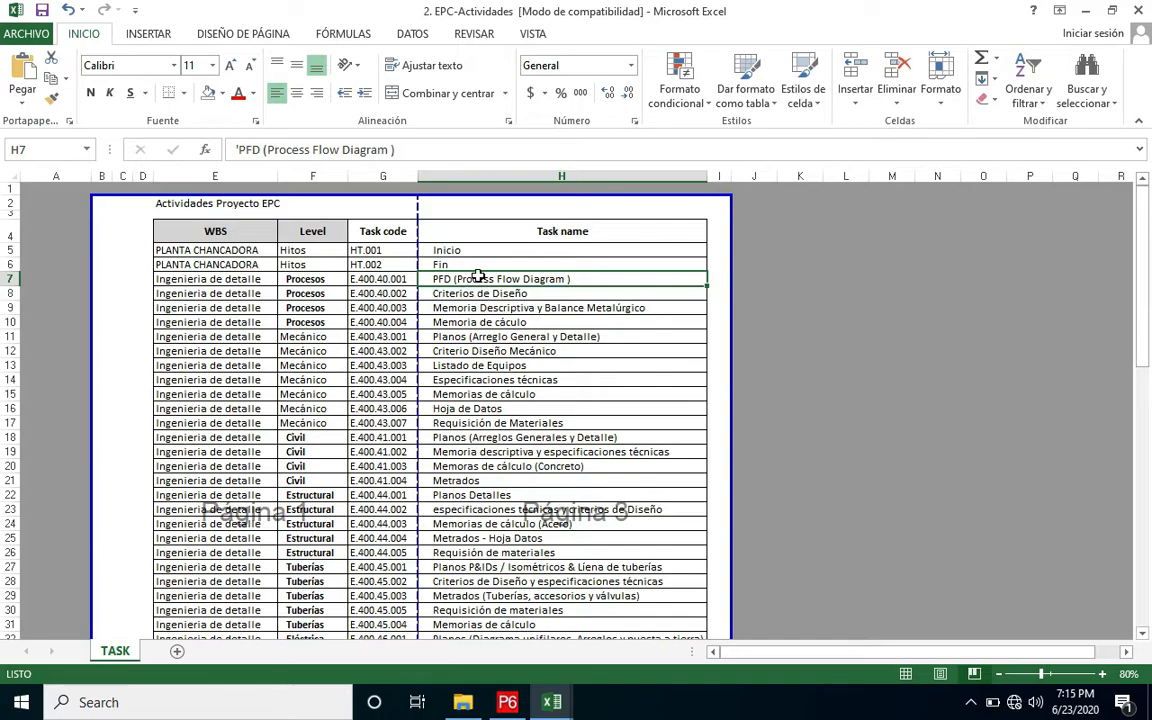
Select the task codes and task names from HT.001 through P.400.46.002 and look over the rest of the list
{"action": "left_click", "coordinate": [397, 249]}
{"action": "left_click_drag", "start_coordinate": [397, 249], "coordinate": [500, 593]}
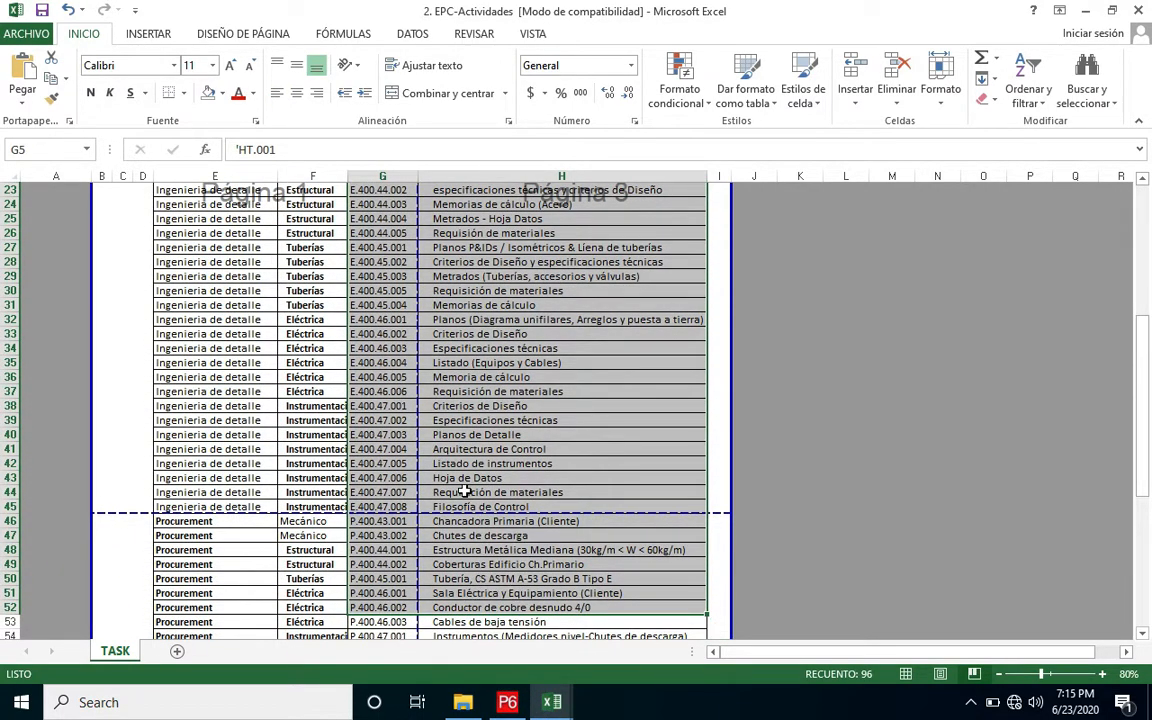
{"action": "scroll", "coordinate": [490, 560], "scroll_direction": "down", "scroll_amount": 9}
{"action": "scroll", "coordinate": [470, 500], "scroll_direction": "up", "scroll_amount": 7}
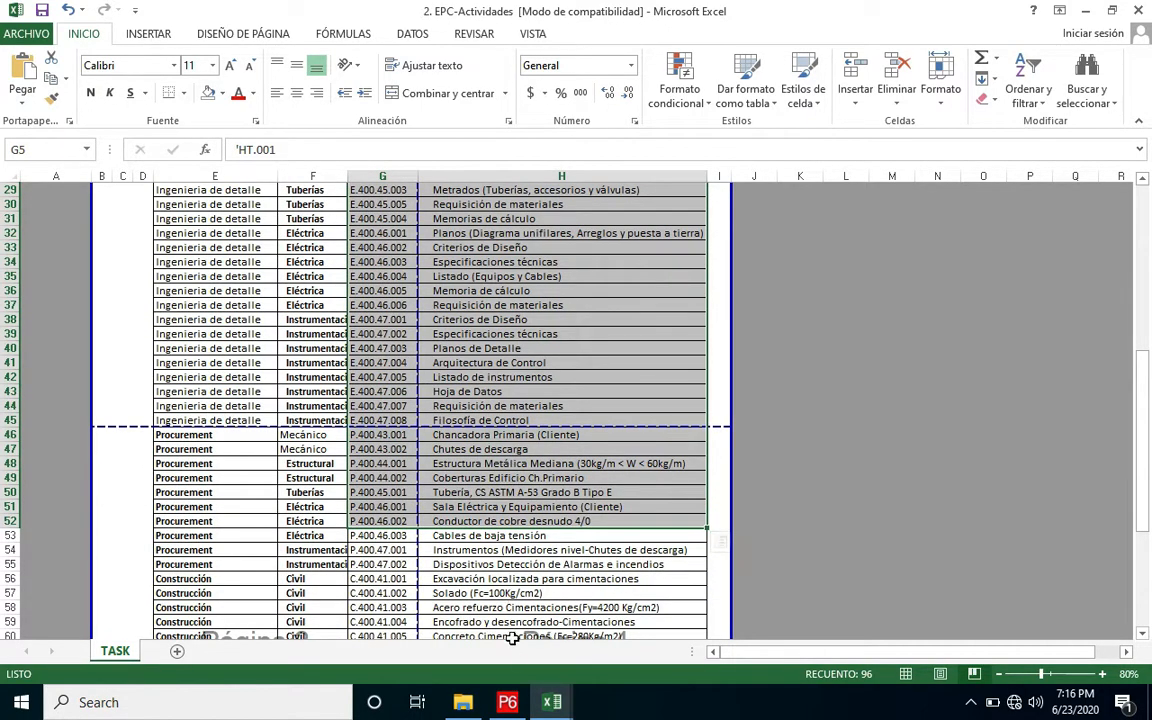
Switch to Primavera P6 and add a new activity with the default ID and name to the 1-EPC project
{"action": "left_click", "coordinate": [508, 702]}
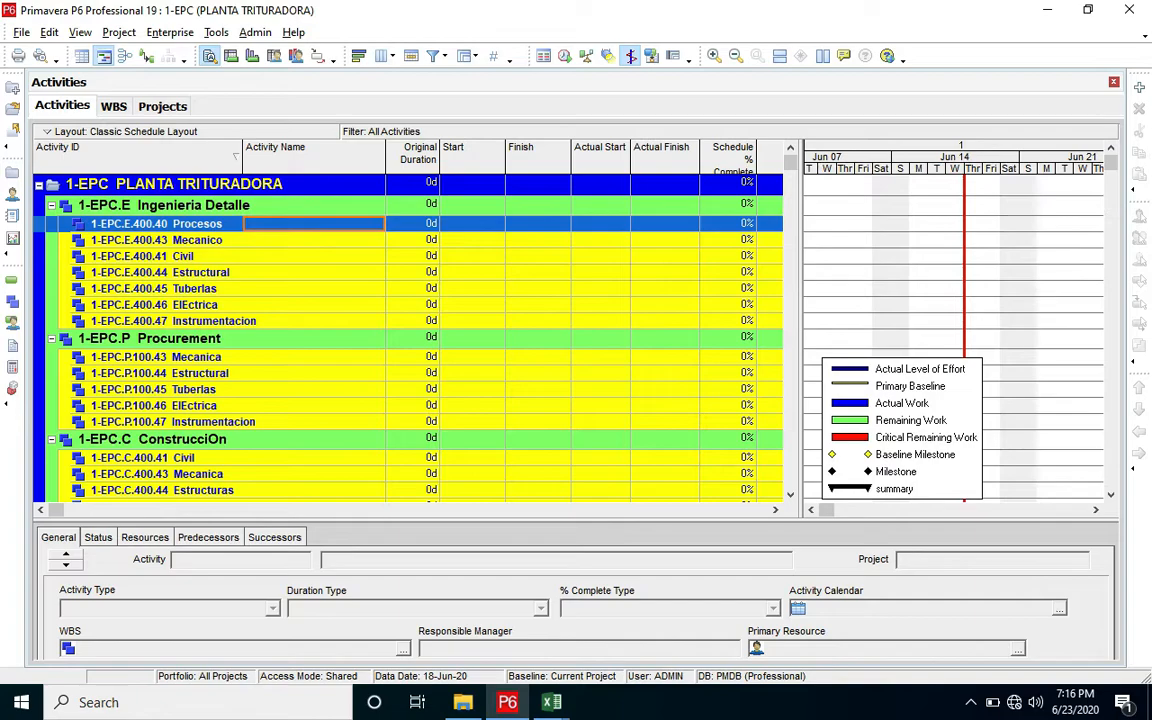
{"action": "left_click", "coordinate": [1140, 88]}
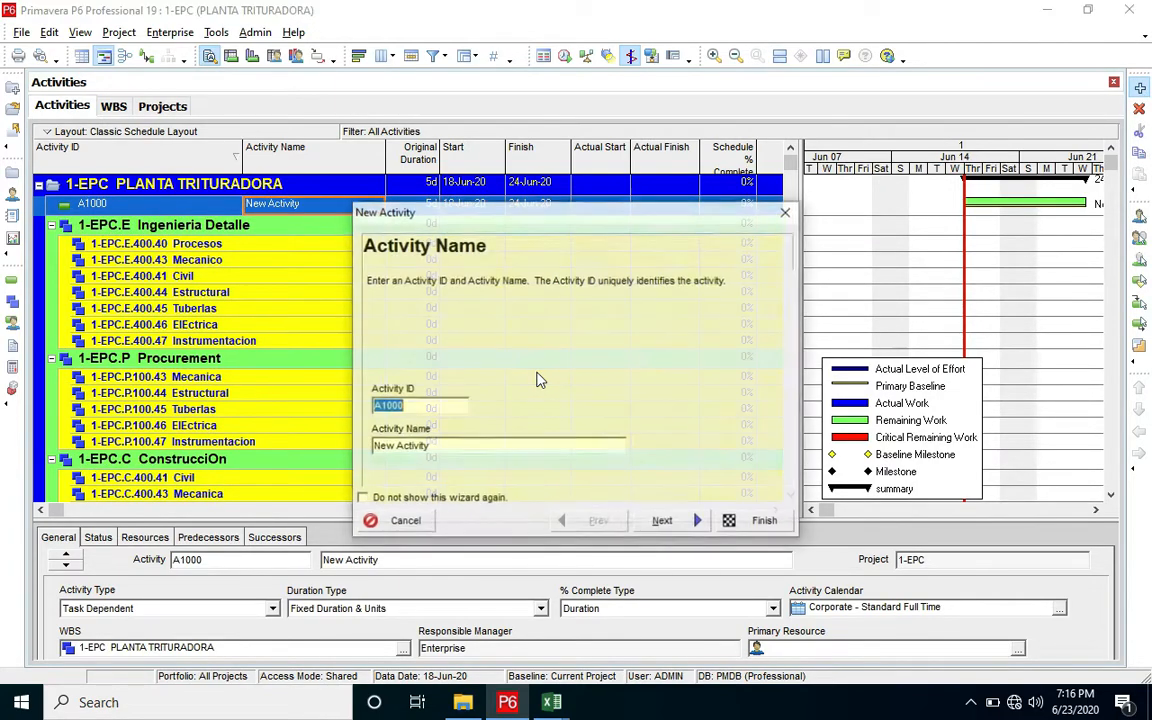
{"action": "left_click", "coordinate": [738, 524]}
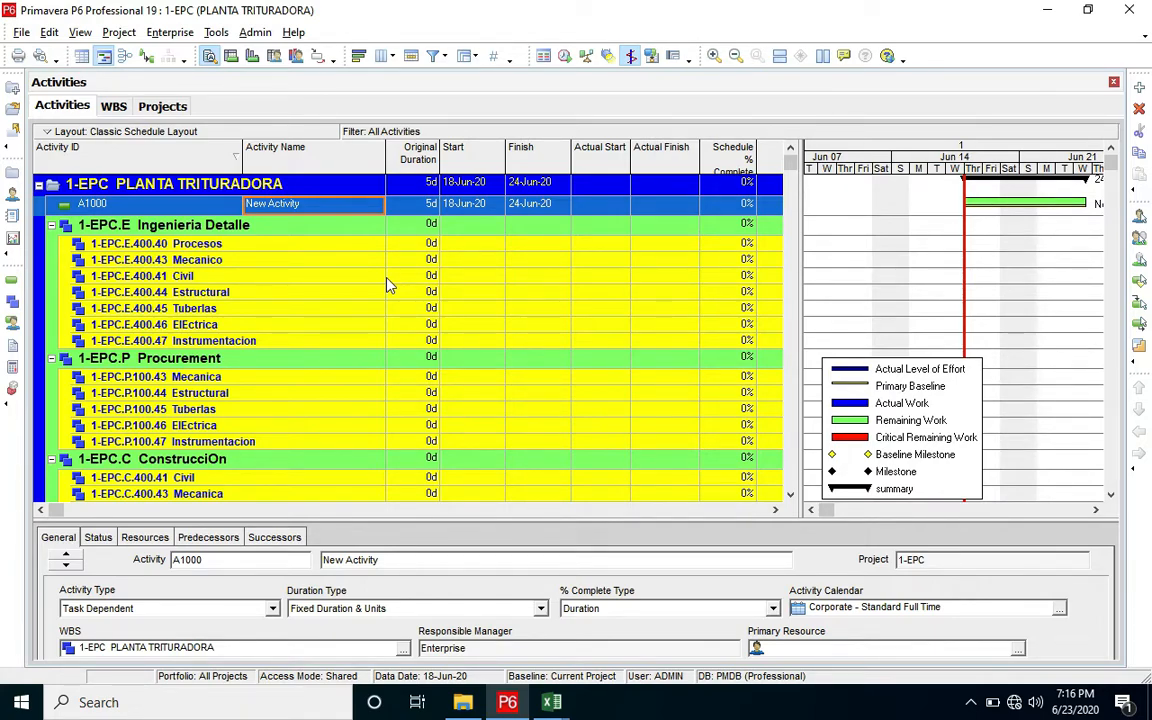
Add a second new activity with default settings under the Estructural WBS of Ingenieria Detalle
{"action": "left_click", "coordinate": [300, 246]}
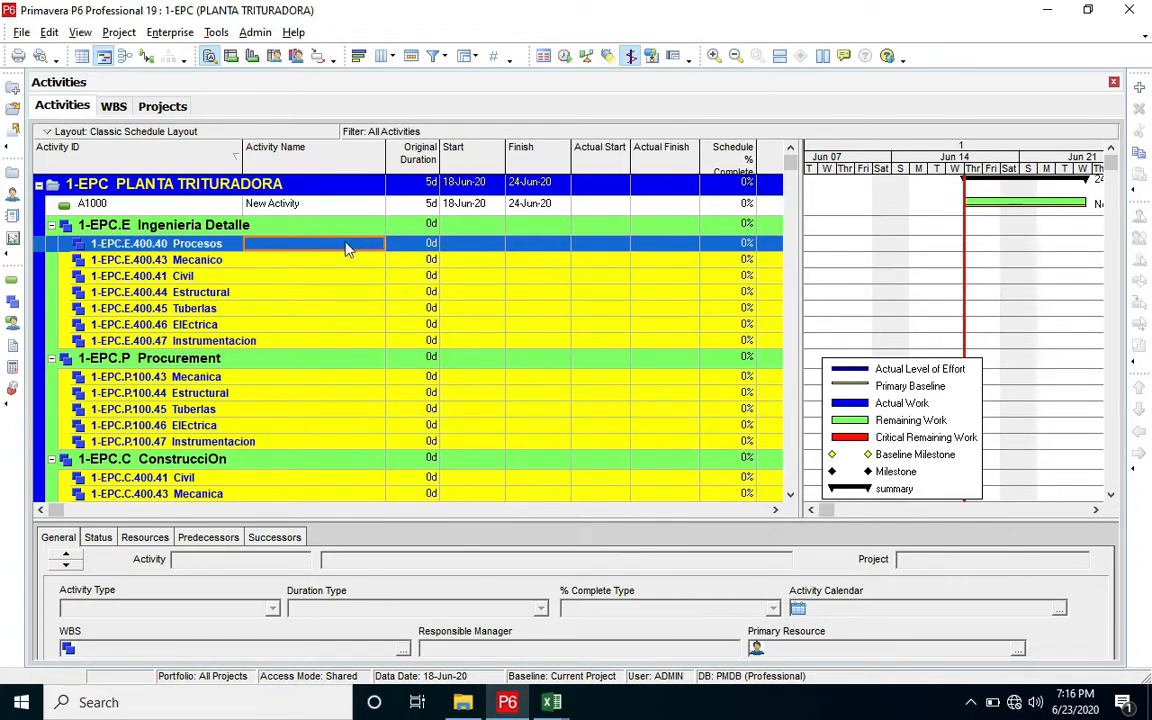
{"action": "left_click", "coordinate": [185, 259]}
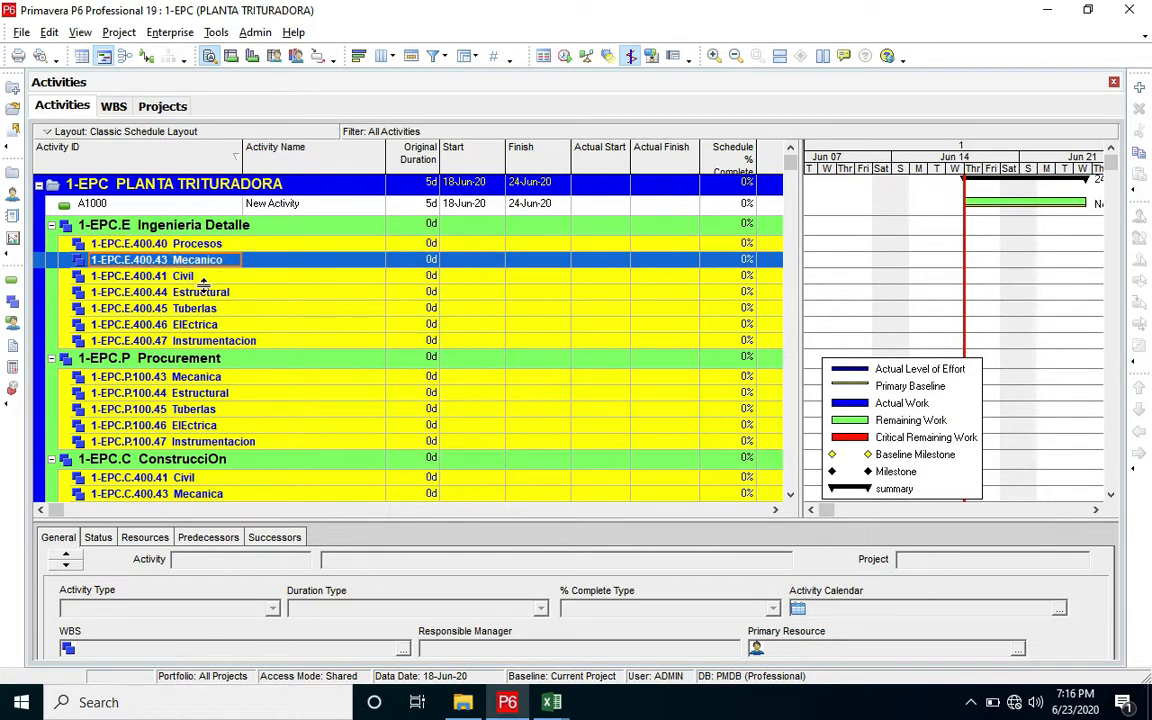
{"action": "left_click", "coordinate": [180, 291]}
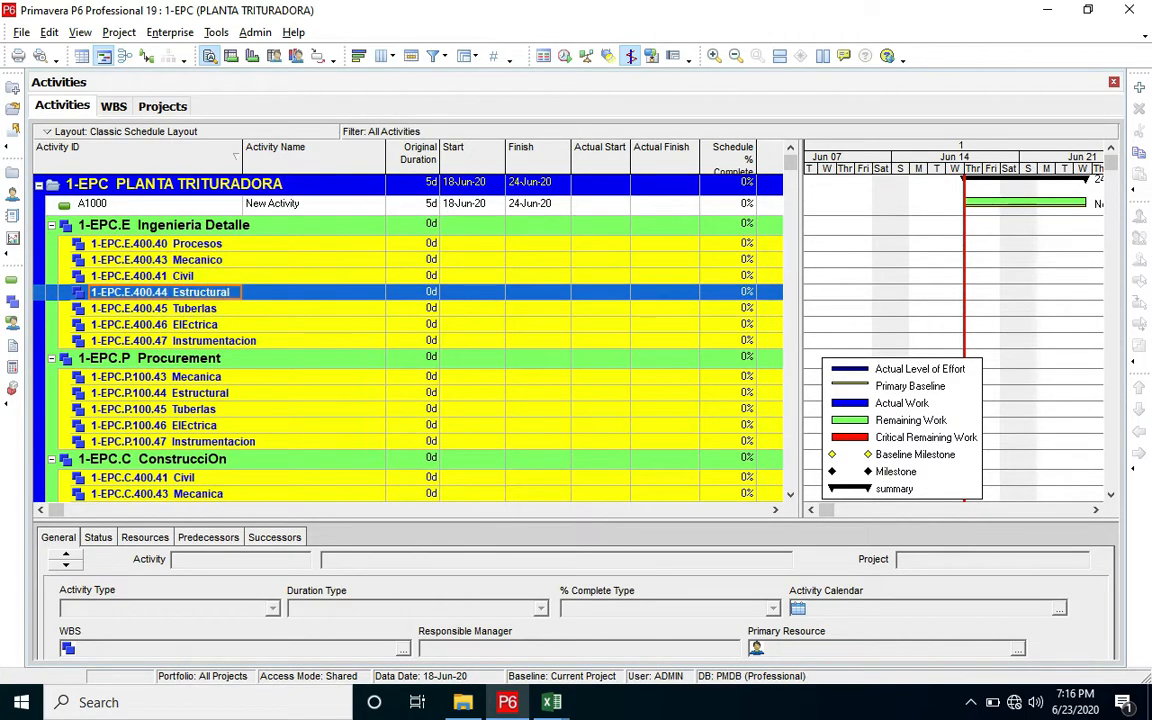
{"action": "left_click", "coordinate": [1140, 90]}
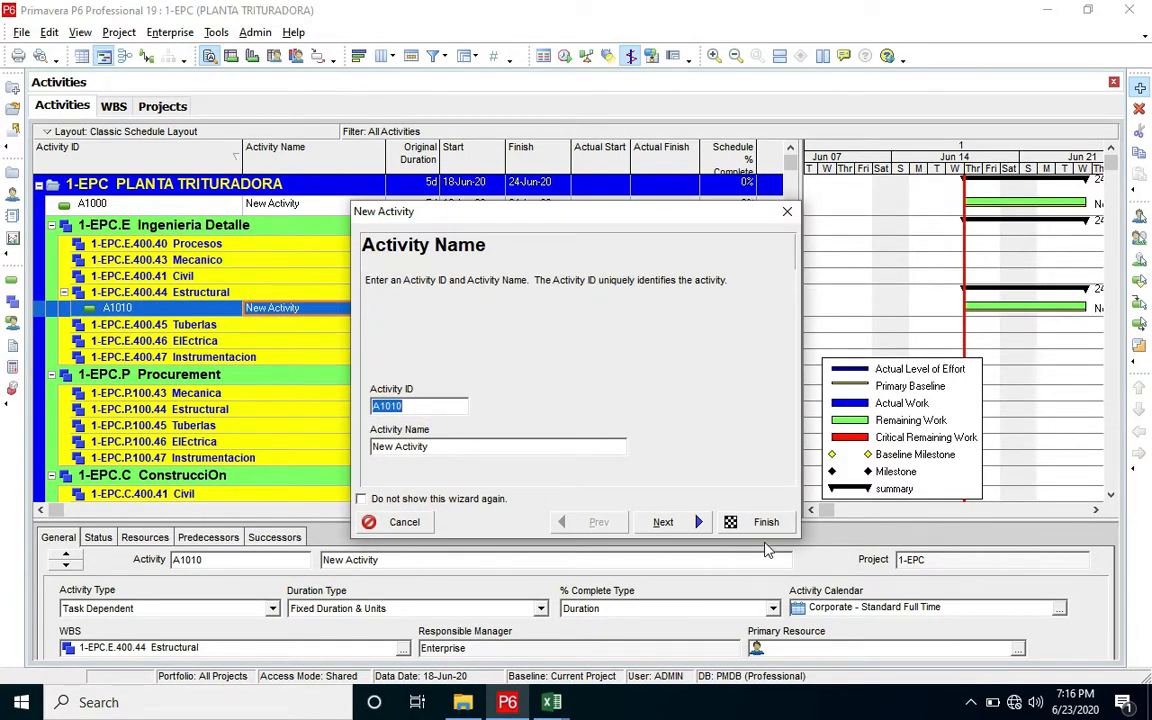
{"action": "left_click", "coordinate": [750, 516]}
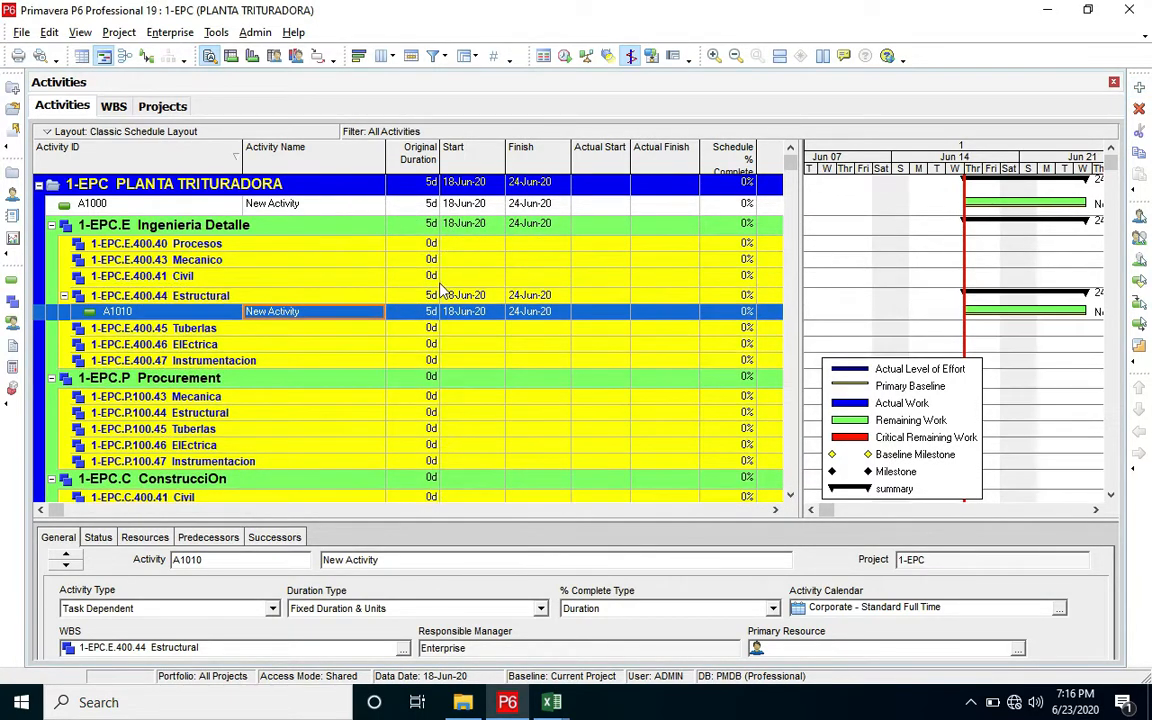
Export the project as an XER file named 2-EPC on the Desktop, keeping the other export defaults
{"action": "left_click", "coordinate": [29, 38]}
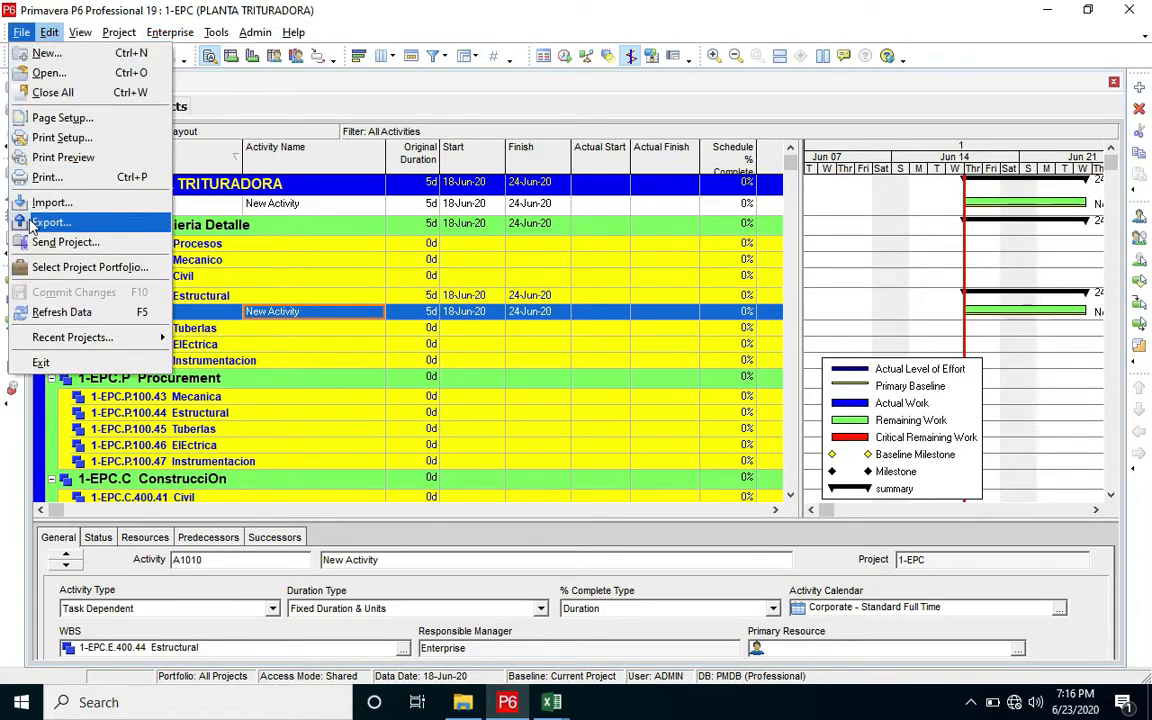
{"action": "left_click", "coordinate": [48, 221]}
{"action": "left_click", "coordinate": [663, 502]}
{"action": "left_click", "coordinate": [663, 502]}
{"action": "left_click", "coordinate": [665, 503]}
{"action": "left_click", "coordinate": [634, 338]}
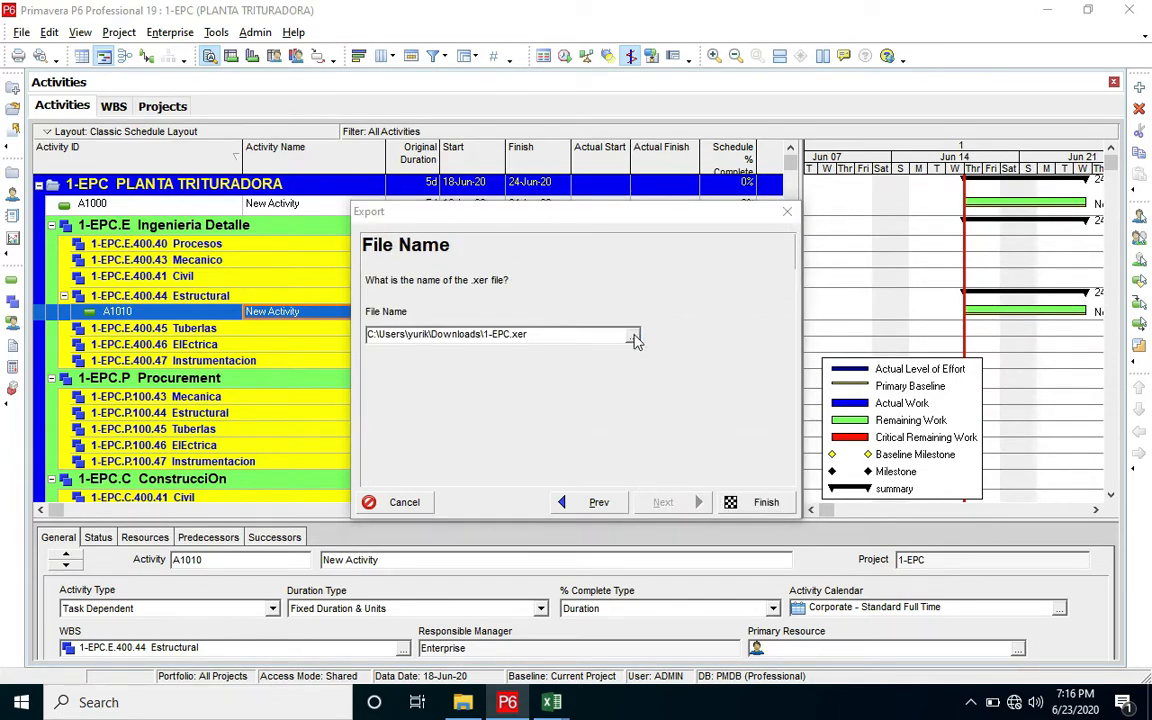
{"action": "left_click", "coordinate": [370, 243]}
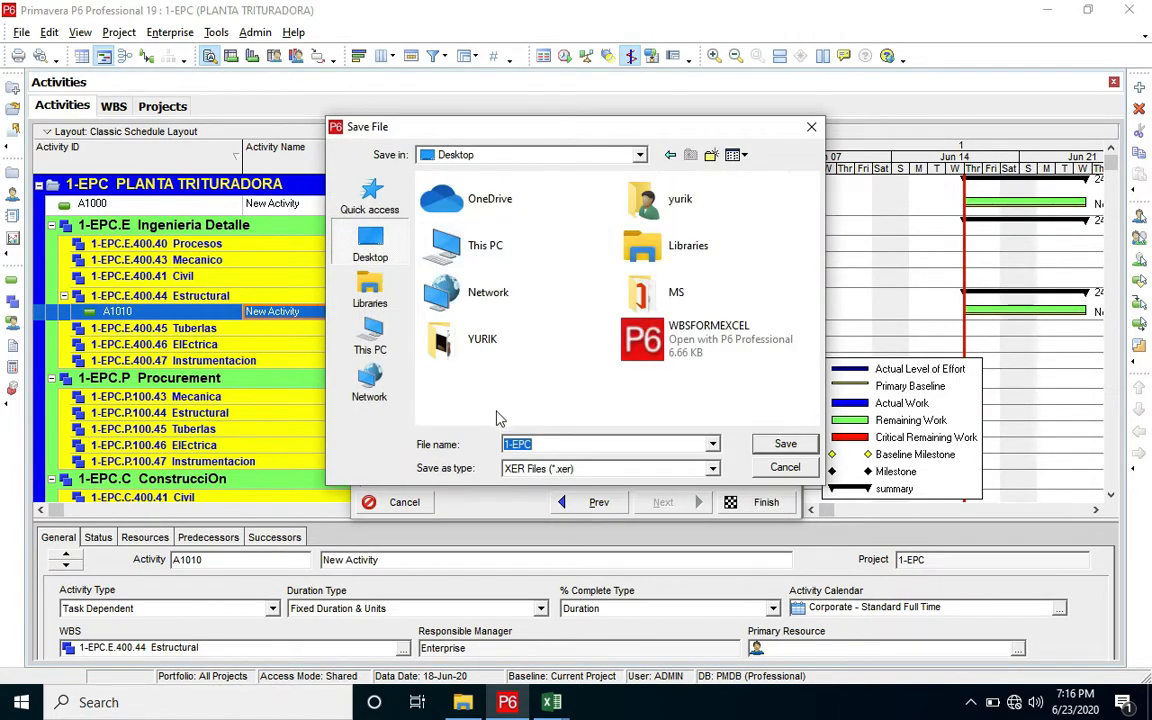
{"action": "left_click", "coordinate": [505, 444]}
{"action": "left_click", "coordinate": [790, 447]}
{"action": "left_click", "coordinate": [731, 502]}
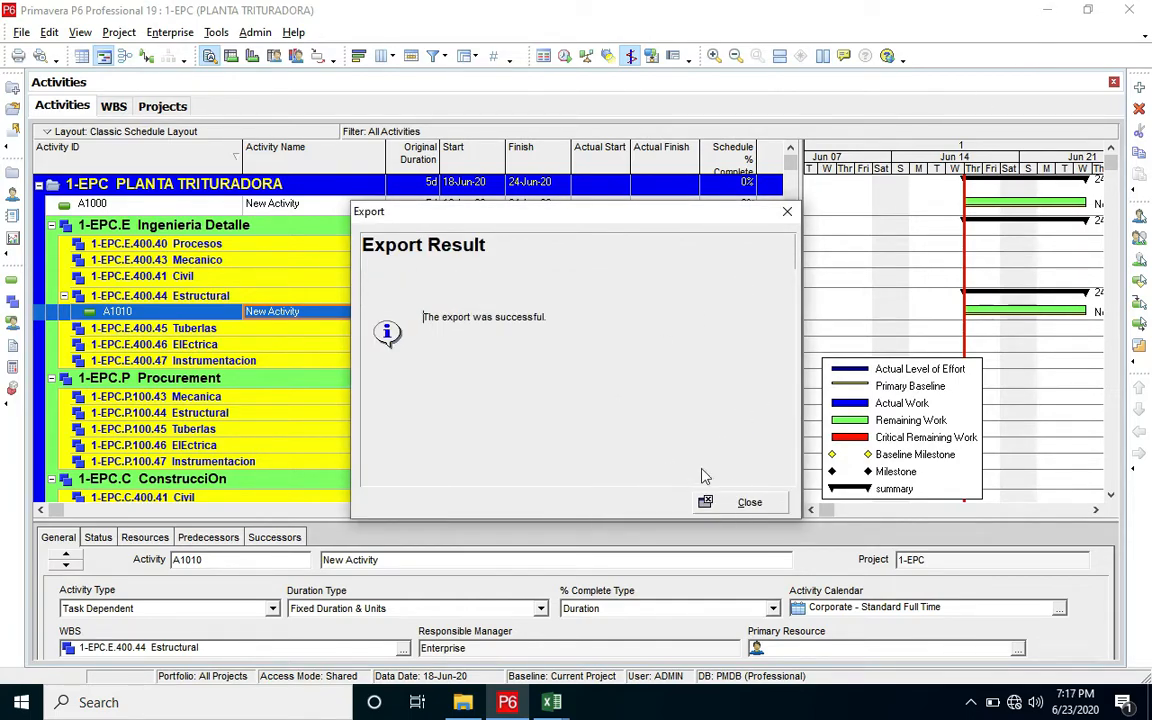
{"action": "left_click", "coordinate": [749, 475]}
{"action": "left_click", "coordinate": [750, 502]}
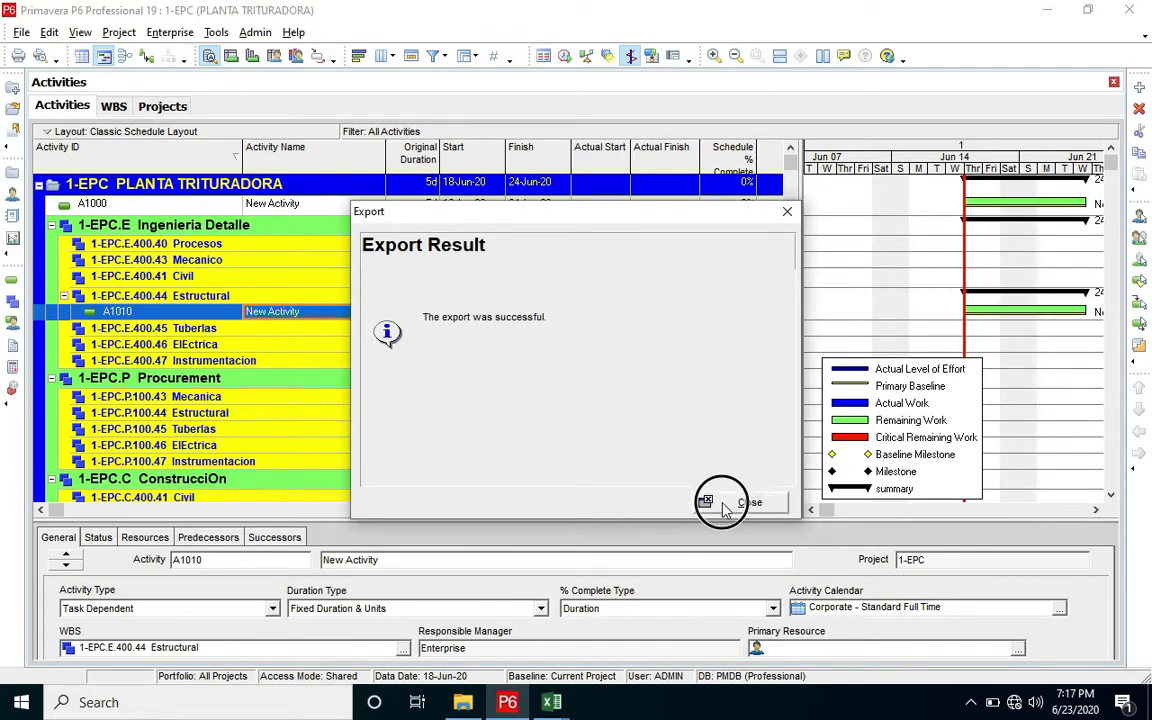
Minimize the open windows to reach the desktop and open the exported 2-EPC file in Notepad
{"action": "left_click", "coordinate": [1041, 12]}
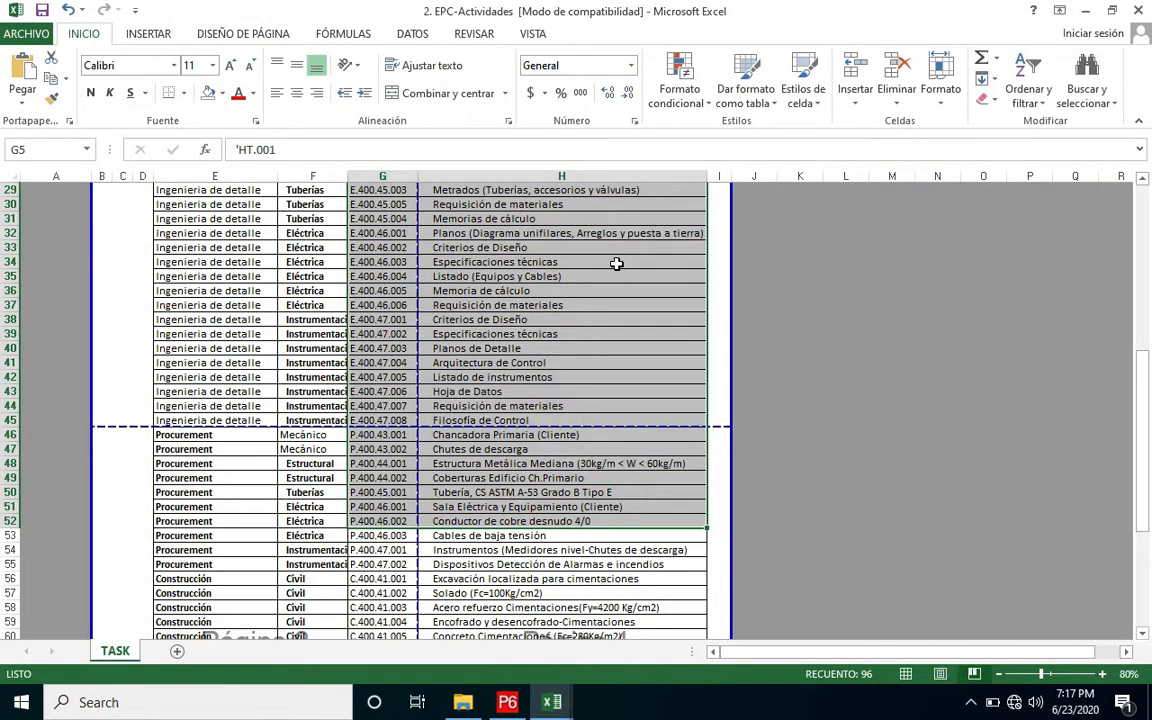
{"action": "left_click", "coordinate": [1088, 11]}
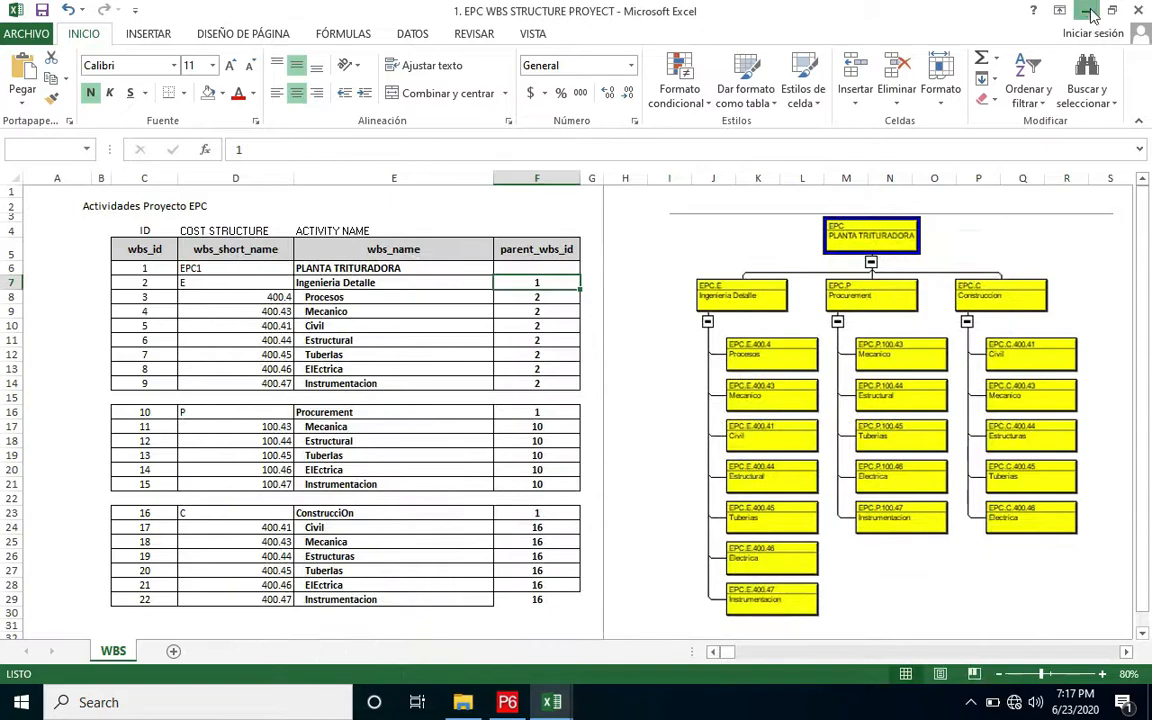
{"action": "left_click", "coordinate": [1089, 12]}
{"action": "left_click", "coordinate": [1041, 62]}
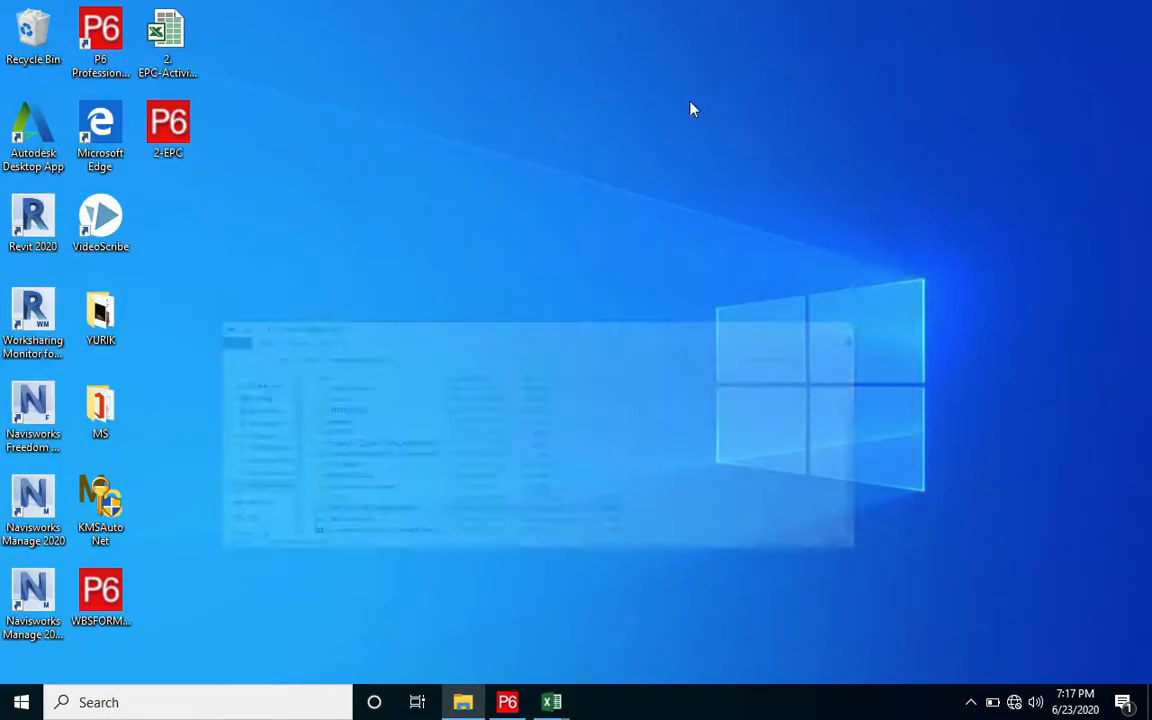
{"action": "right_click", "coordinate": [168, 140]}
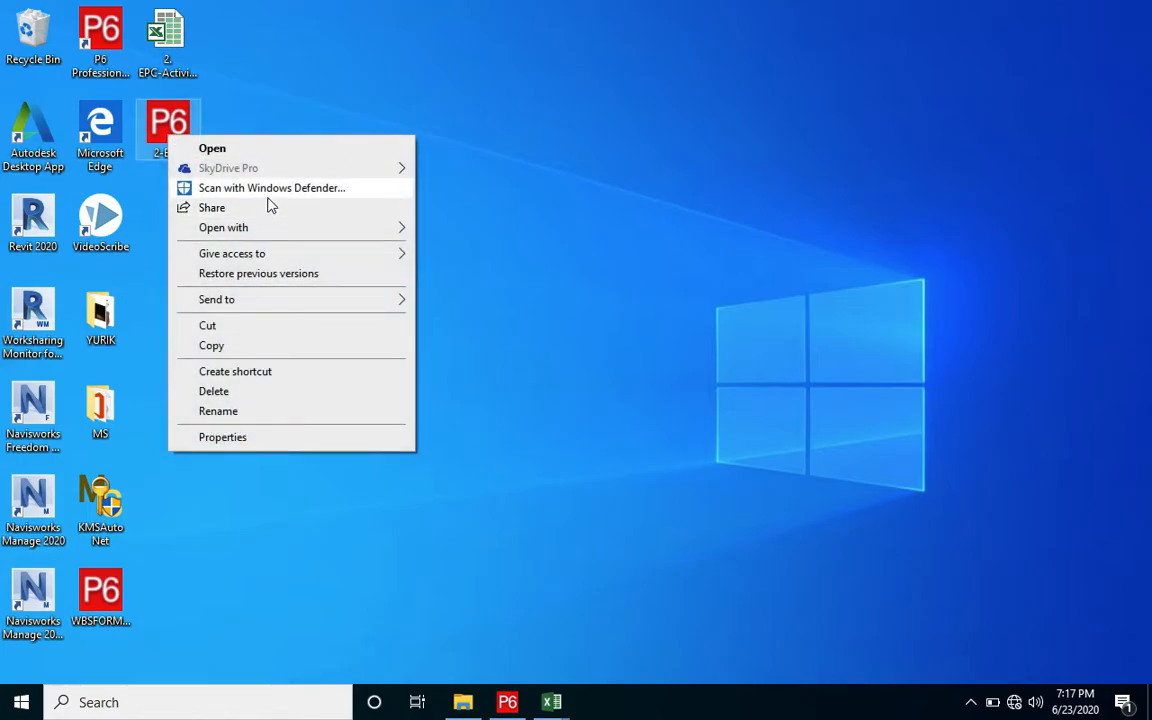
{"action": "mouse_move", "coordinate": [260, 230]}
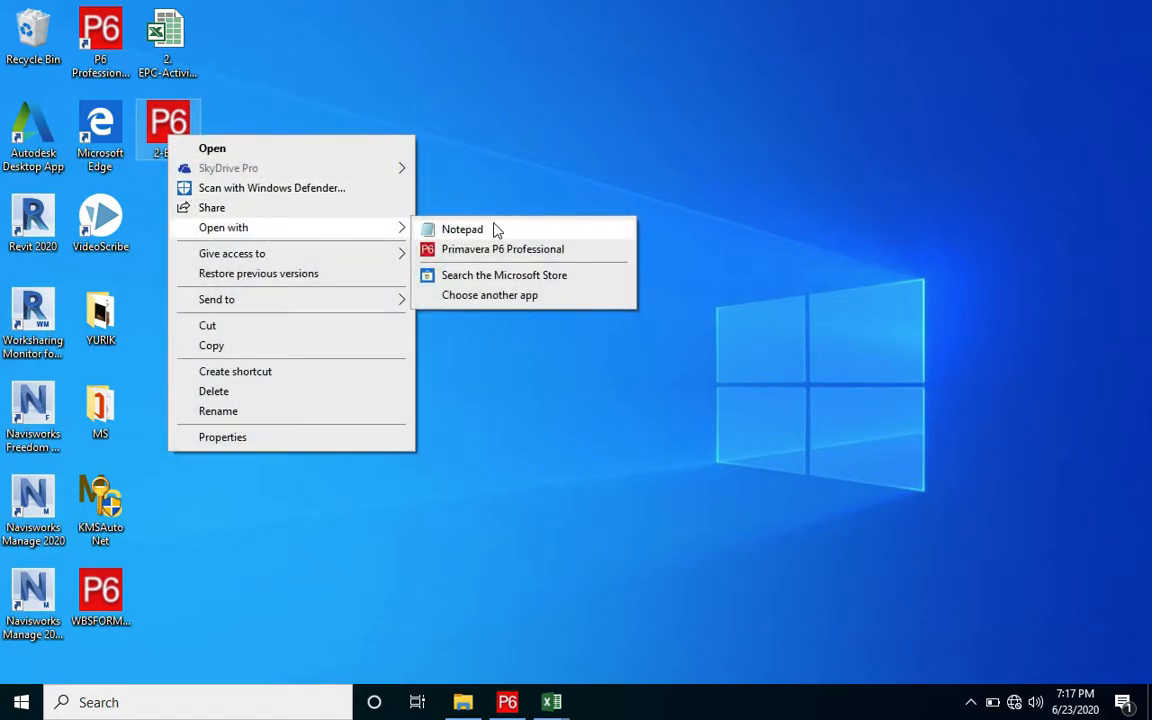
{"action": "left_click", "coordinate": [494, 228]}
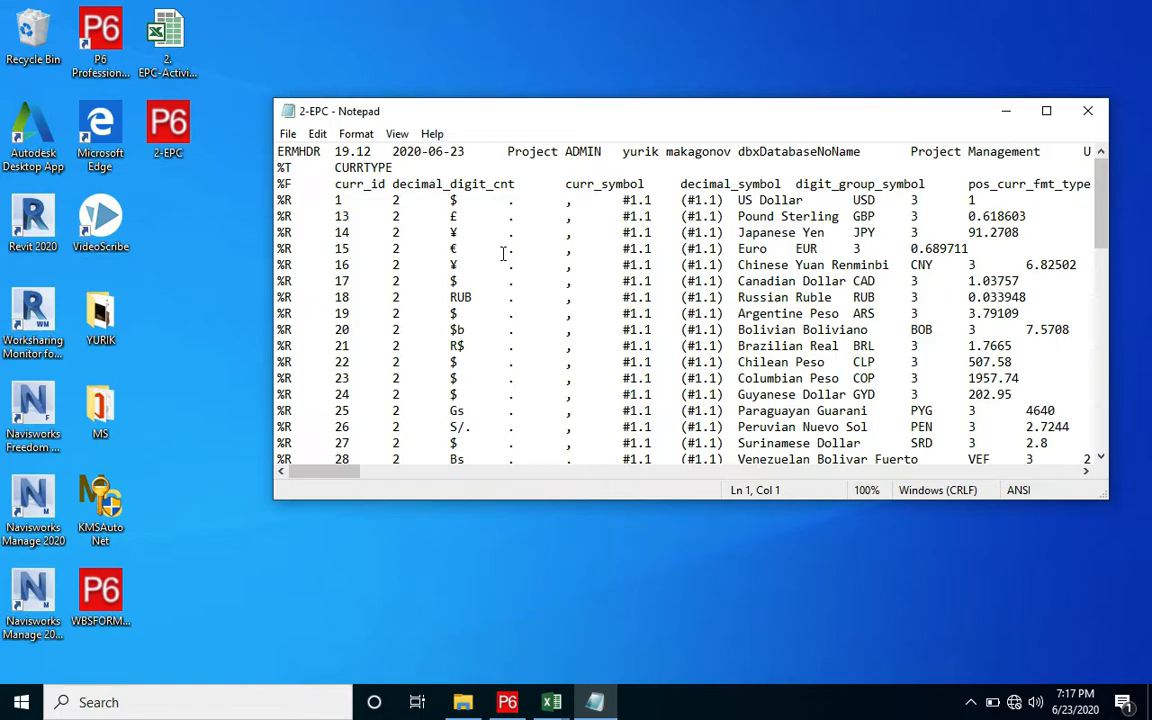
Examine the PROJWBS and TASK tables in the exported file, including the WBS rows and the two activity records
{"action": "scroll", "coordinate": [505, 253], "scroll_direction": "down", "scroll_amount": 20}
{"action": "scroll", "coordinate": [510, 250], "scroll_direction": "up", "scroll_amount": 4}
{"action": "scroll", "coordinate": [512, 248], "scroll_direction": "down", "scroll_amount": 2}
{"action": "scroll", "coordinate": [512, 248], "scroll_direction": "up", "scroll_amount": 4}
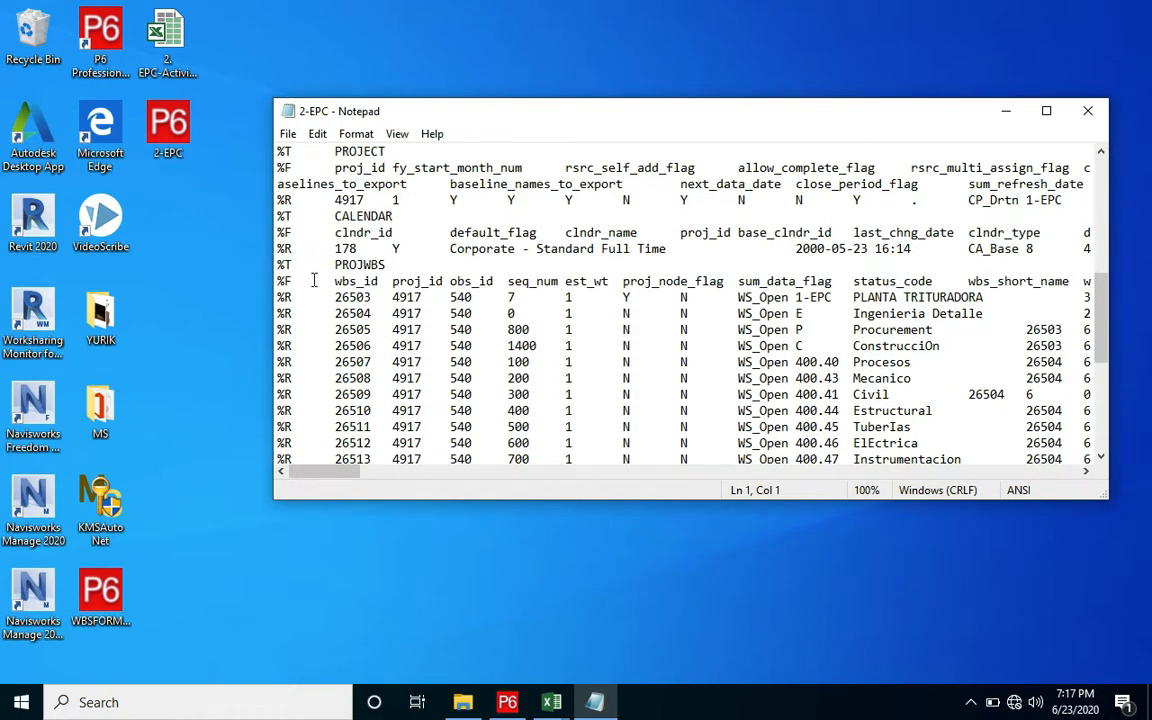
{"action": "scroll", "coordinate": [400, 265], "scroll_direction": "down", "scroll_amount": 6}
{"action": "scroll", "coordinate": [400, 265], "scroll_direction": "up", "scroll_amount": 2}
{"action": "scroll", "coordinate": [400, 265], "scroll_direction": "up", "scroll_amount": 3}
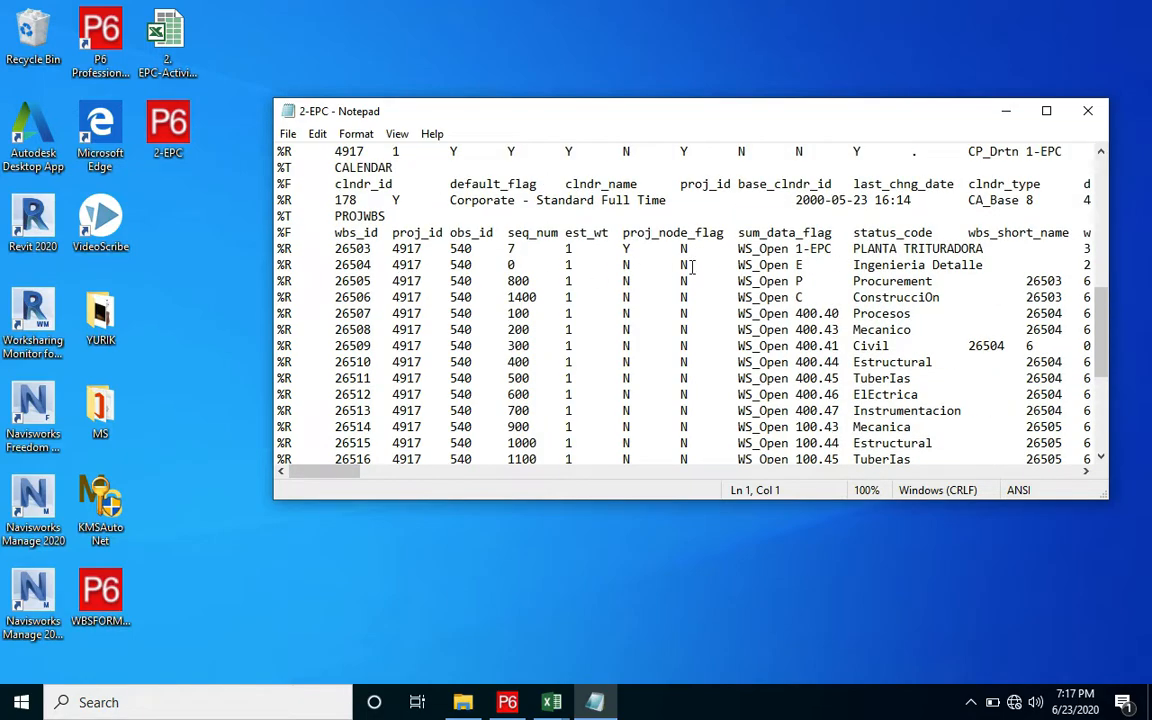
{"action": "left_click_drag", "start_coordinate": [658, 238], "coordinate": [815, 358]}
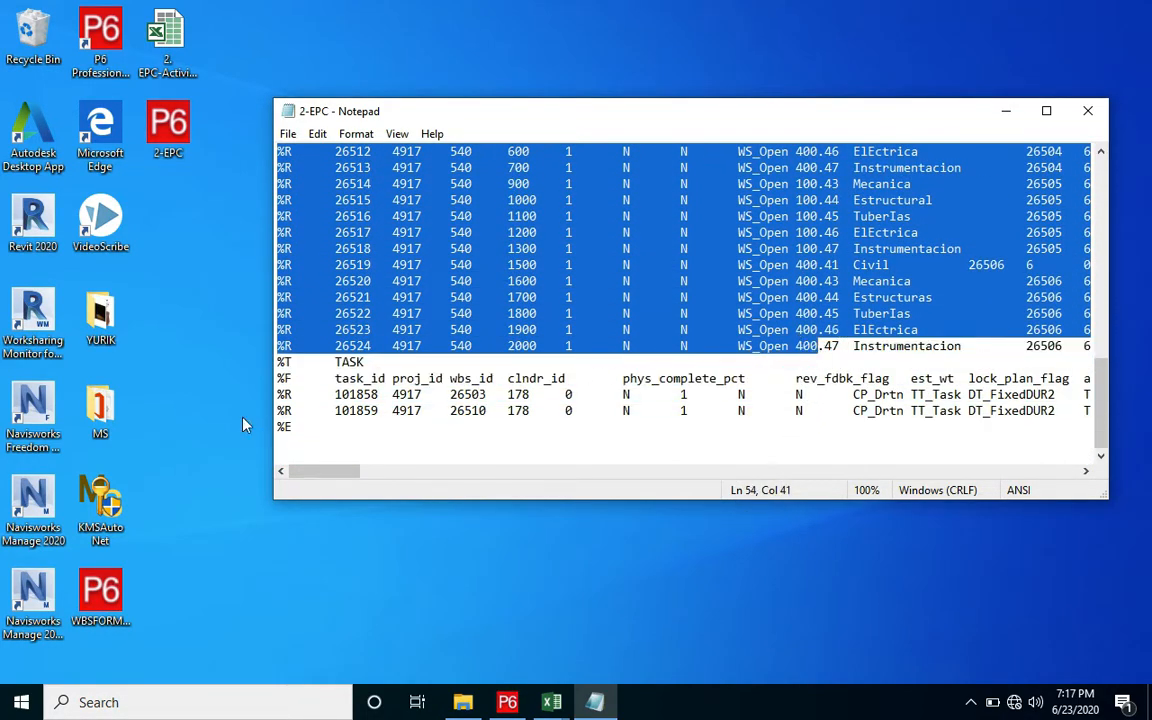
{"action": "left_click_drag", "start_coordinate": [372, 382], "coordinate": [396, 411]}
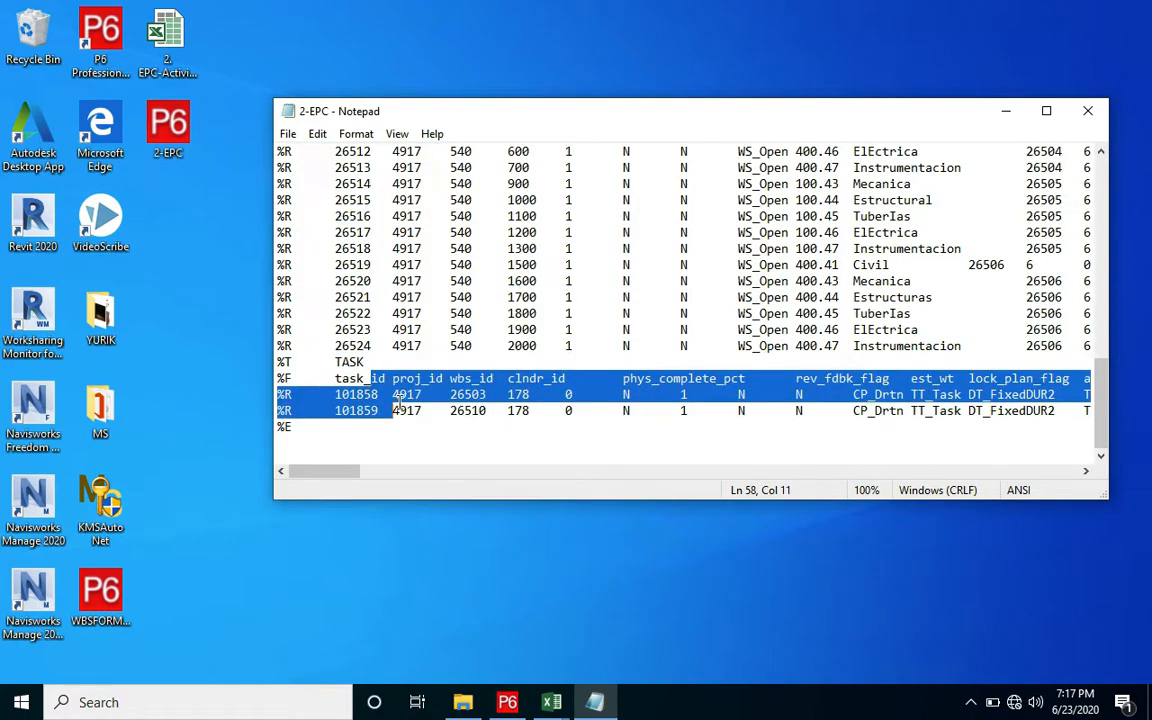
{"action": "left_click", "coordinate": [400, 397]}
{"action": "left_click", "coordinate": [560, 396]}
{"action": "left_click", "coordinate": [564, 410]}
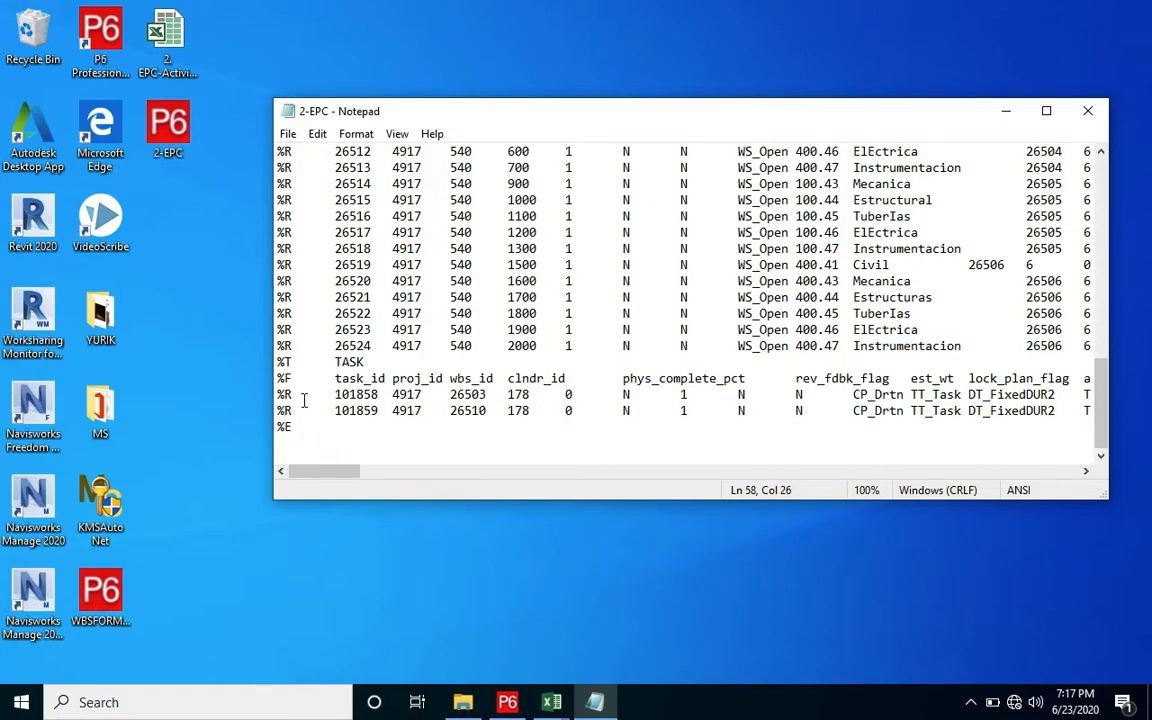
Copy the text from the PROJWBS field row through the final %E line into cell A1 of a new sheet in the 2. EPC-Actividades workbook
{"action": "scroll", "coordinate": [376, 262], "scroll_direction": "up", "scroll_amount": 7}
{"action": "left_click_drag", "start_coordinate": [280, 324], "coordinate": [429, 463]}
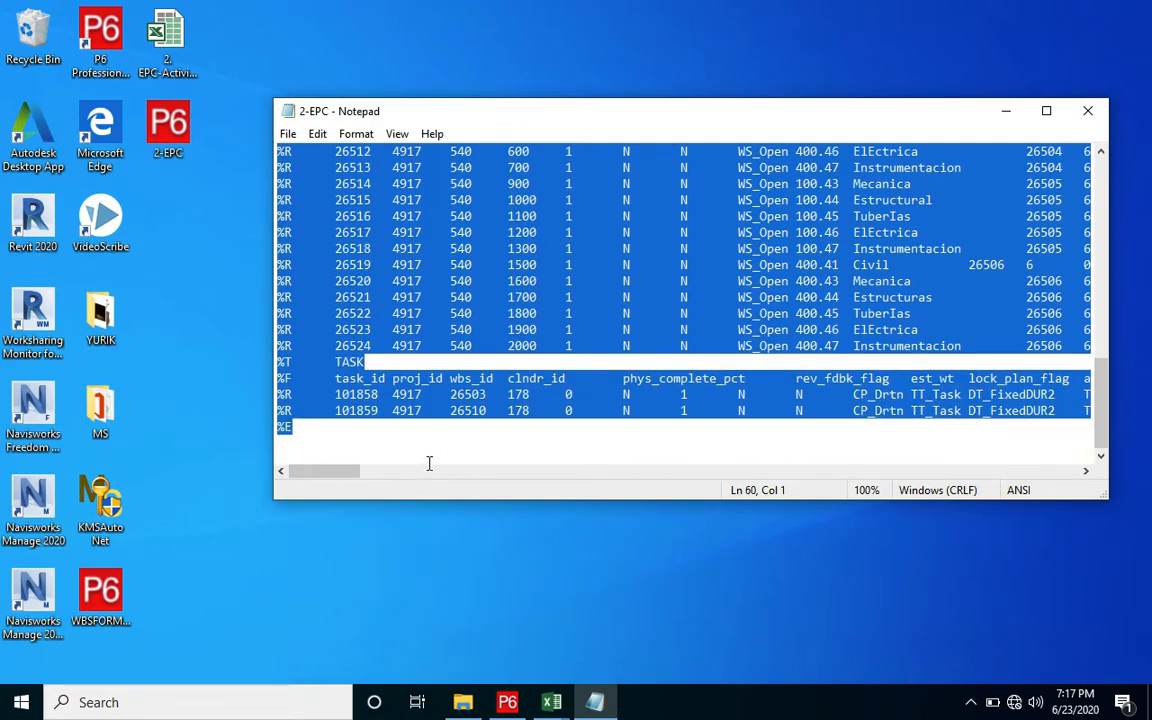
{"action": "left_click", "coordinate": [551, 702]}
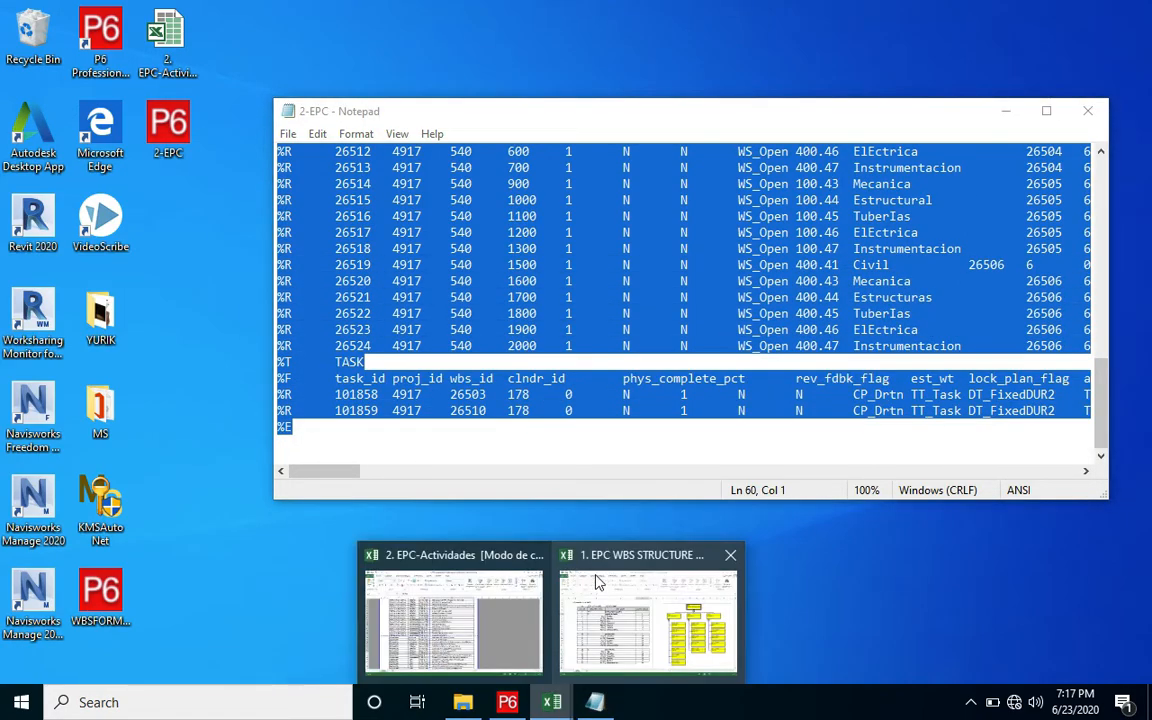
{"action": "left_click", "coordinate": [514, 628]}
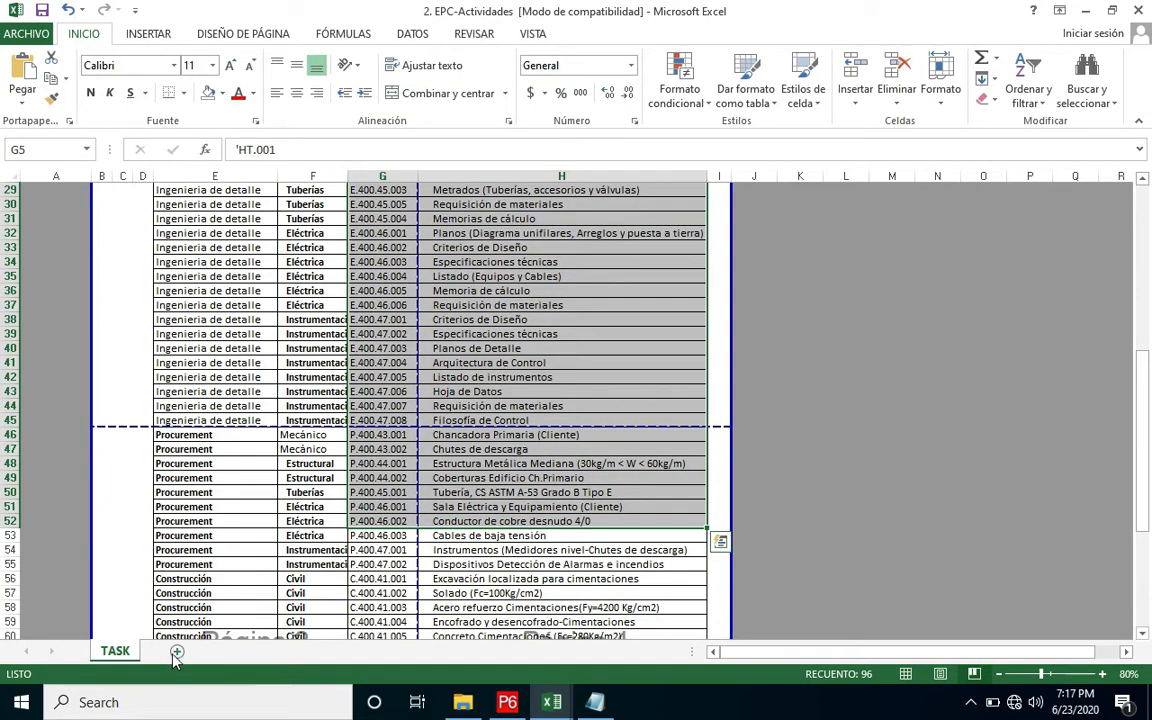
{"action": "left_click", "coordinate": [176, 652]}
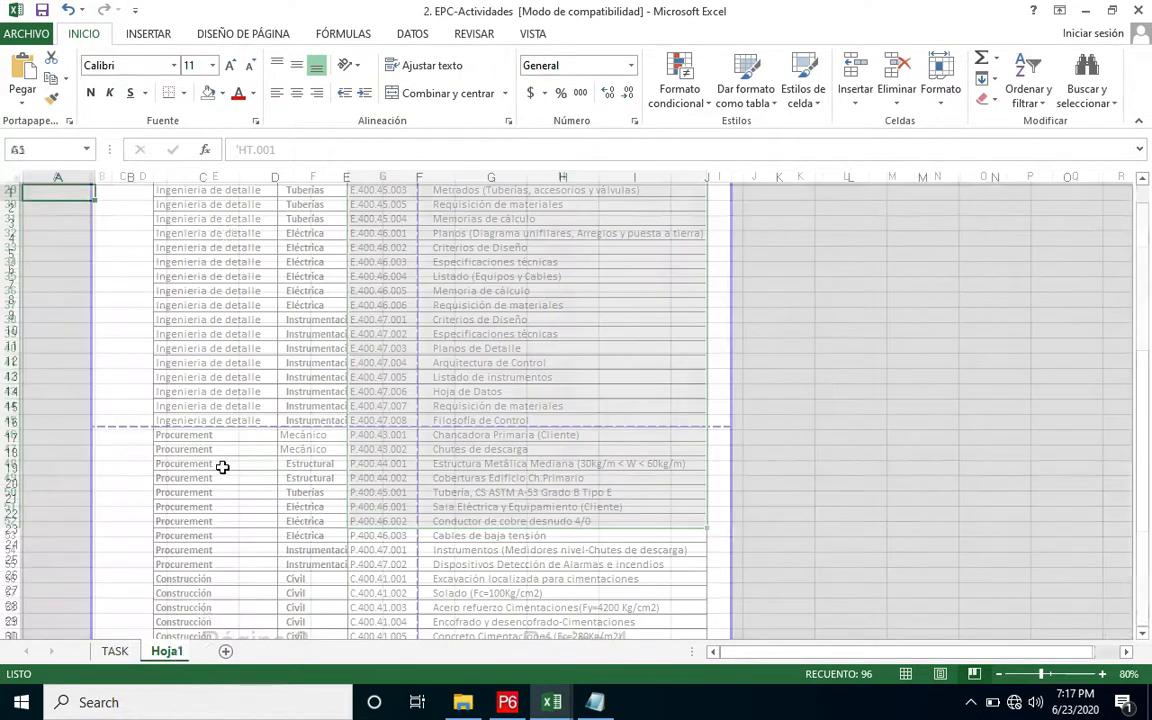
{"action": "right_click", "coordinate": [88, 194]}
{"action": "left_click", "coordinate": [116, 271]}
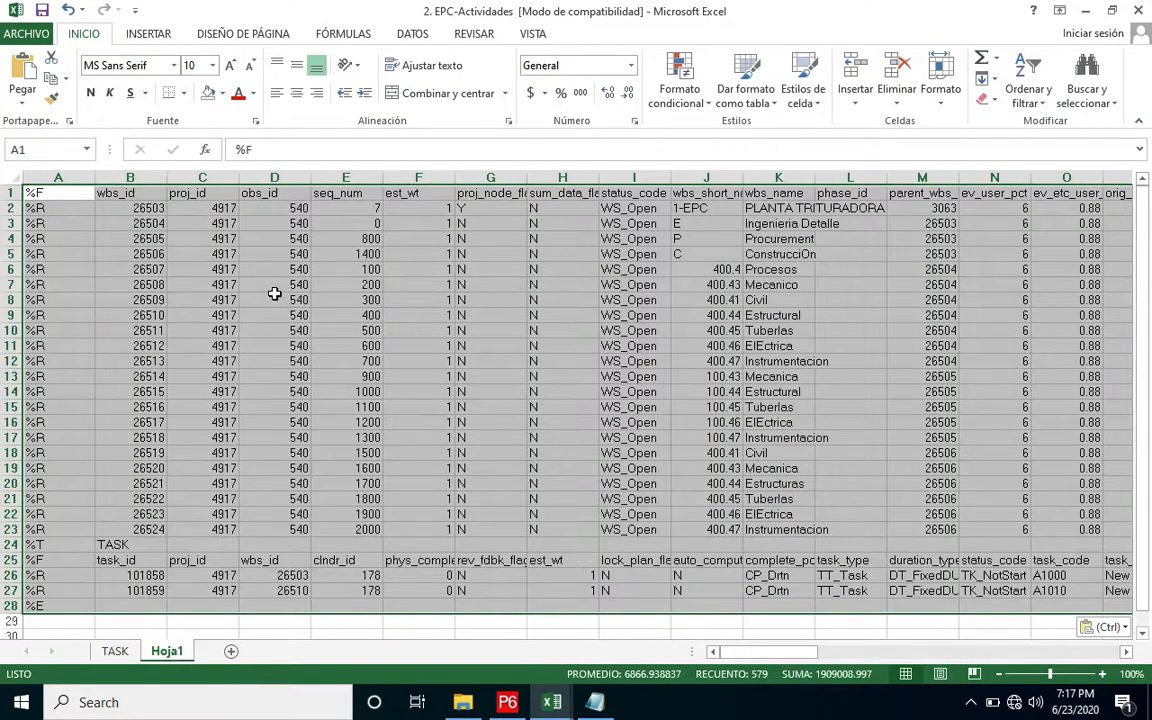
Review the pasted tables, checking the TASK field row and the first activity's task_id
{"action": "scroll", "coordinate": [280, 300], "scroll_direction": "down", "scroll_amount": 2}
{"action": "scroll", "coordinate": [291, 309], "scroll_direction": "up", "scroll_amount": 2}
{"action": "left_click", "coordinate": [398, 295]}
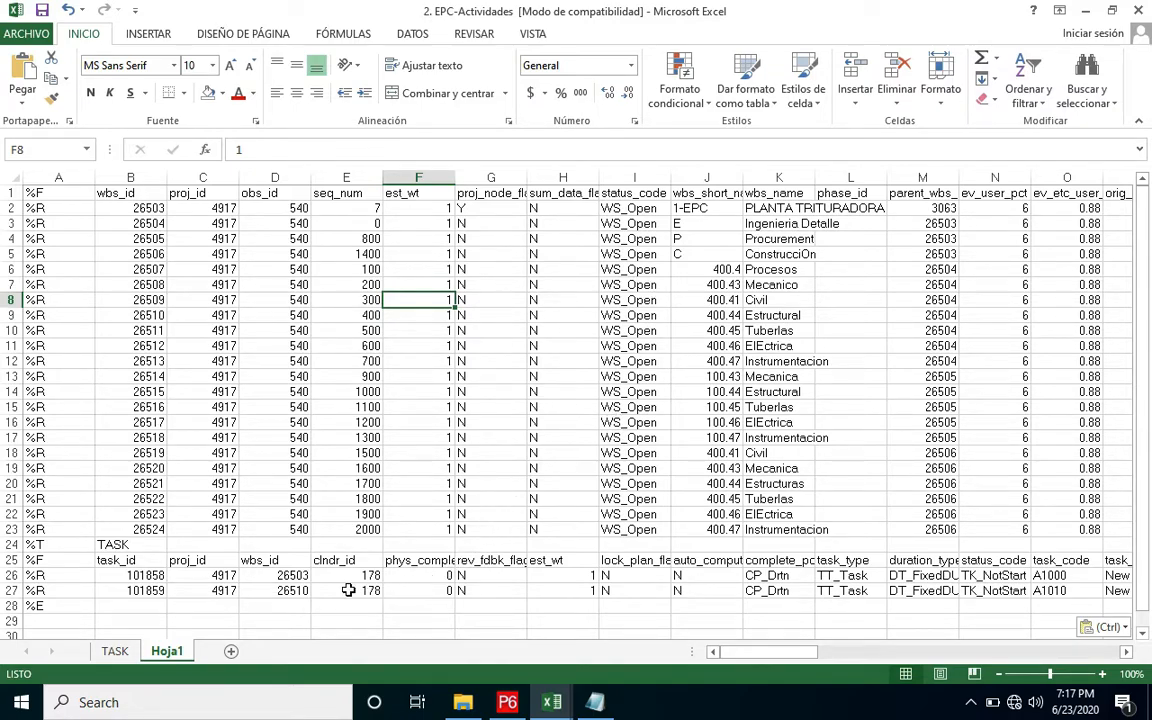
{"action": "left_click", "coordinate": [10, 560]}
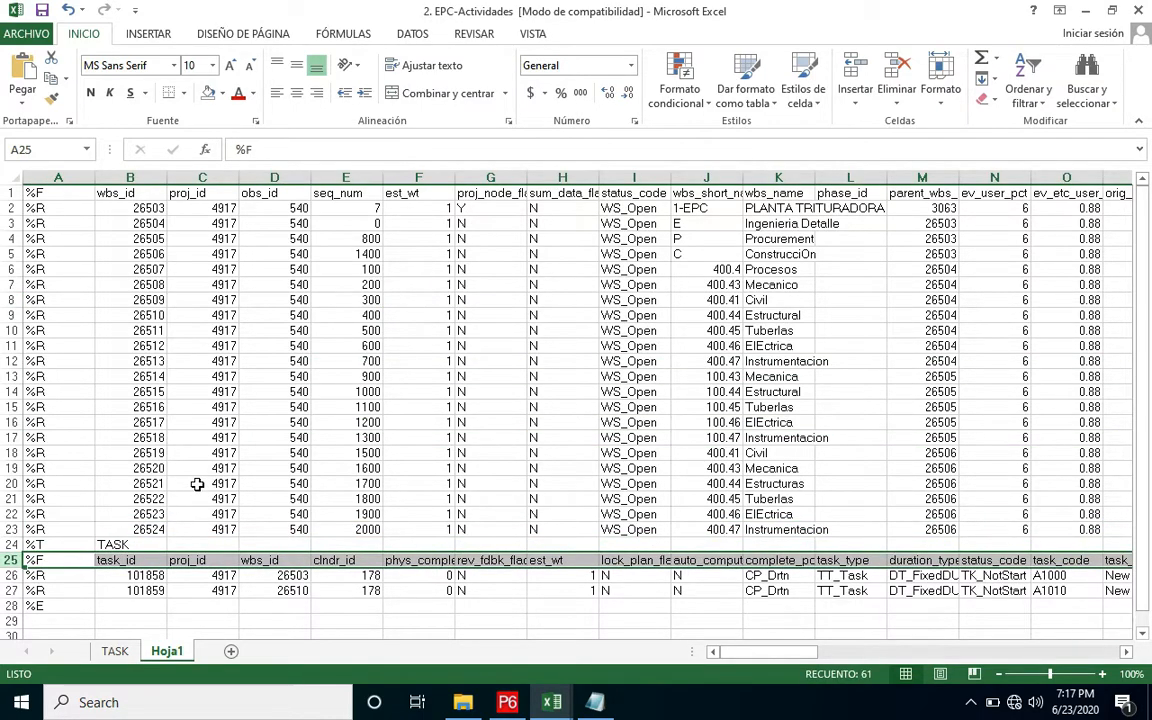
{"action": "scroll", "coordinate": [197, 483], "scroll_direction": "down", "scroll_amount": 5}
{"action": "scroll", "coordinate": [197, 483], "scroll_direction": "down", "scroll_amount": 1}
{"action": "left_click", "coordinate": [150, 300]}
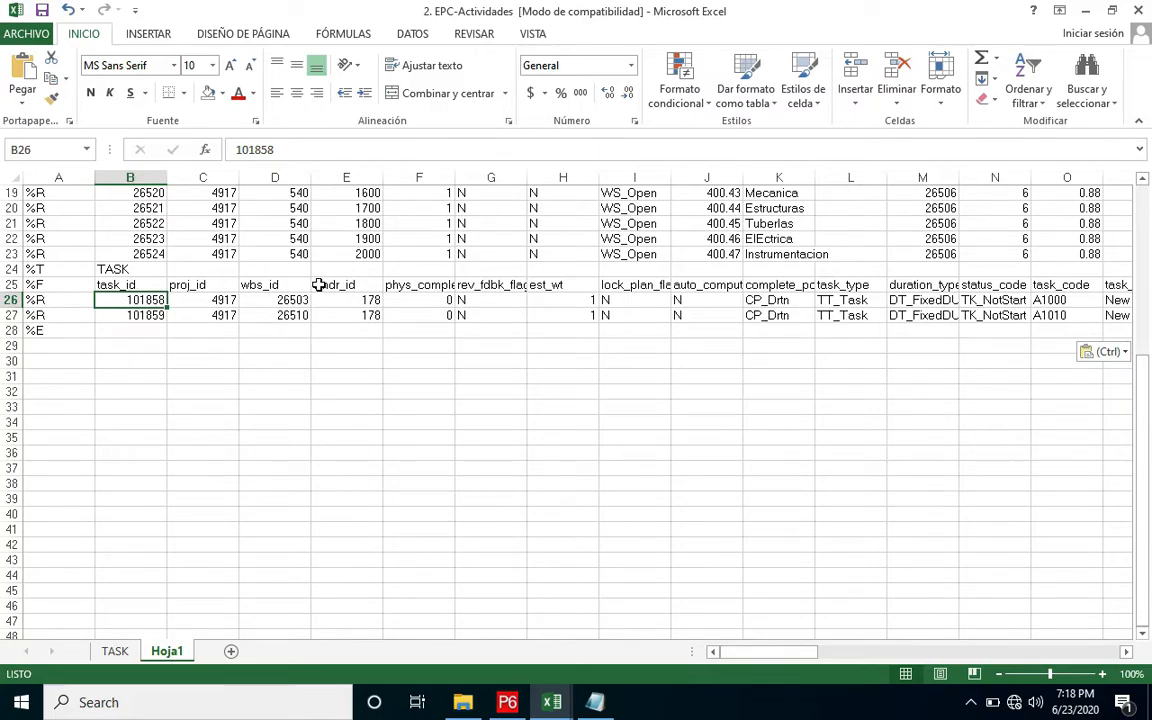
Fill the task_id and wbs_id headers of the TASK table with yellow, viewing the sheet at 70% zoom
{"action": "left_click", "coordinate": [998, 674]}
{"action": "left_click", "coordinate": [998, 674]}
{"action": "left_click", "coordinate": [998, 674]}
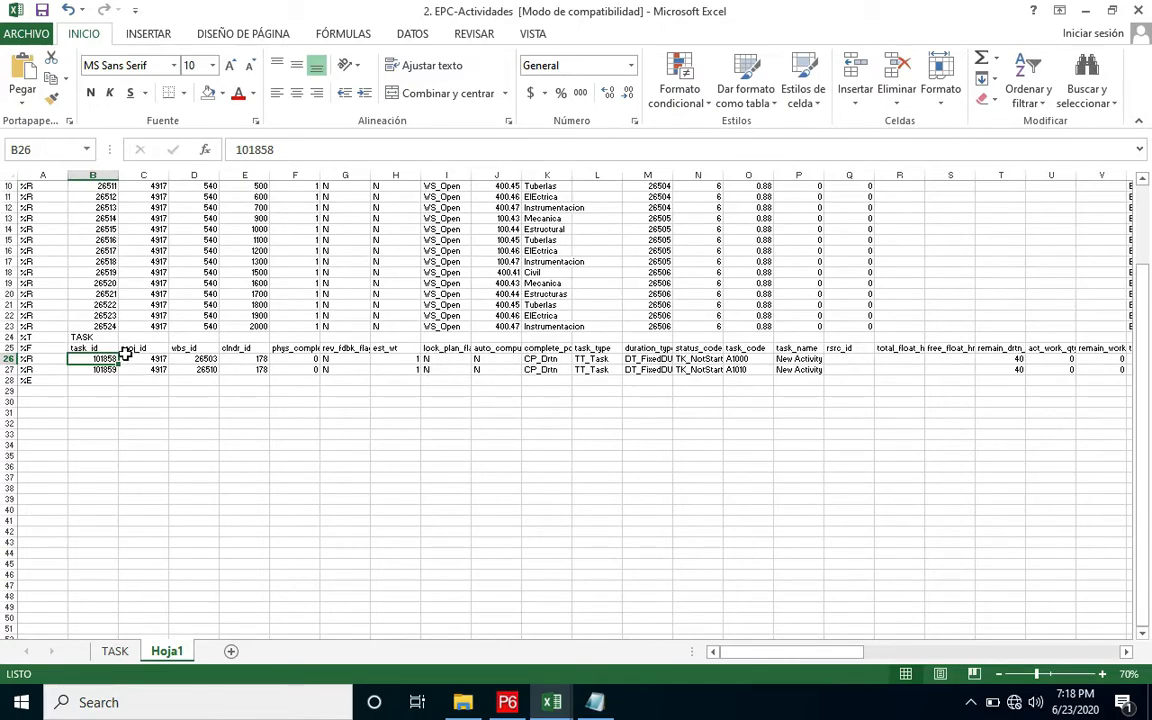
{"action": "left_click", "coordinate": [101, 348]}
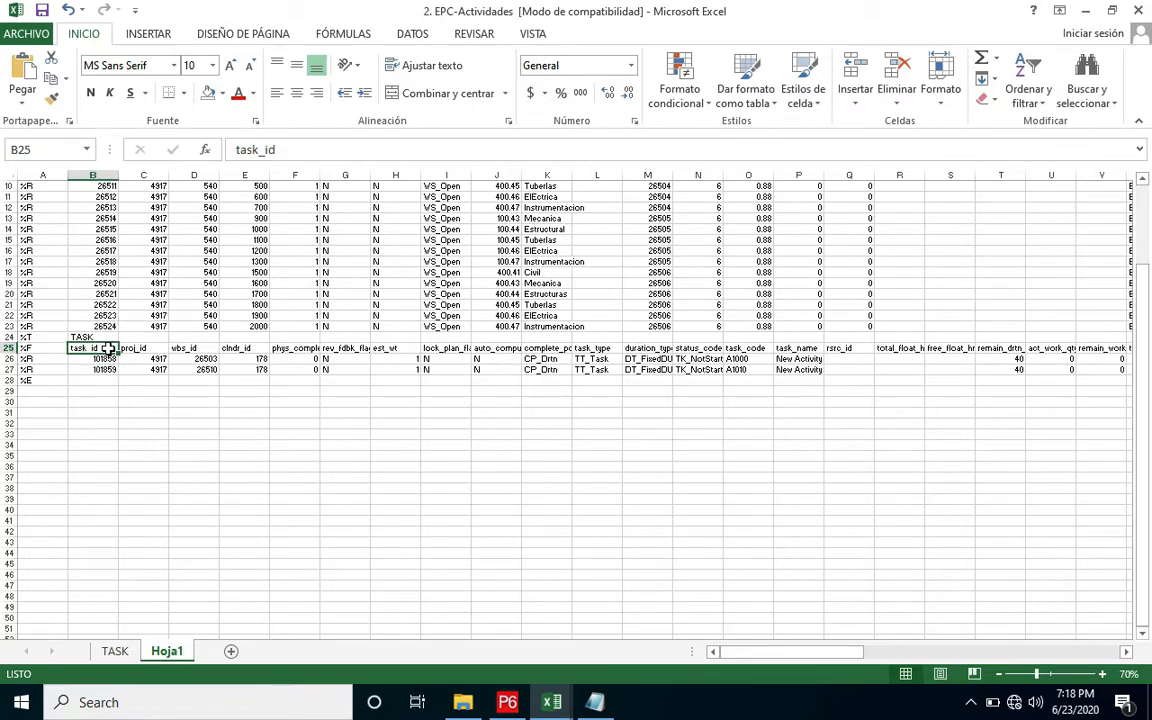
{"action": "left_click", "coordinate": [223, 93]}
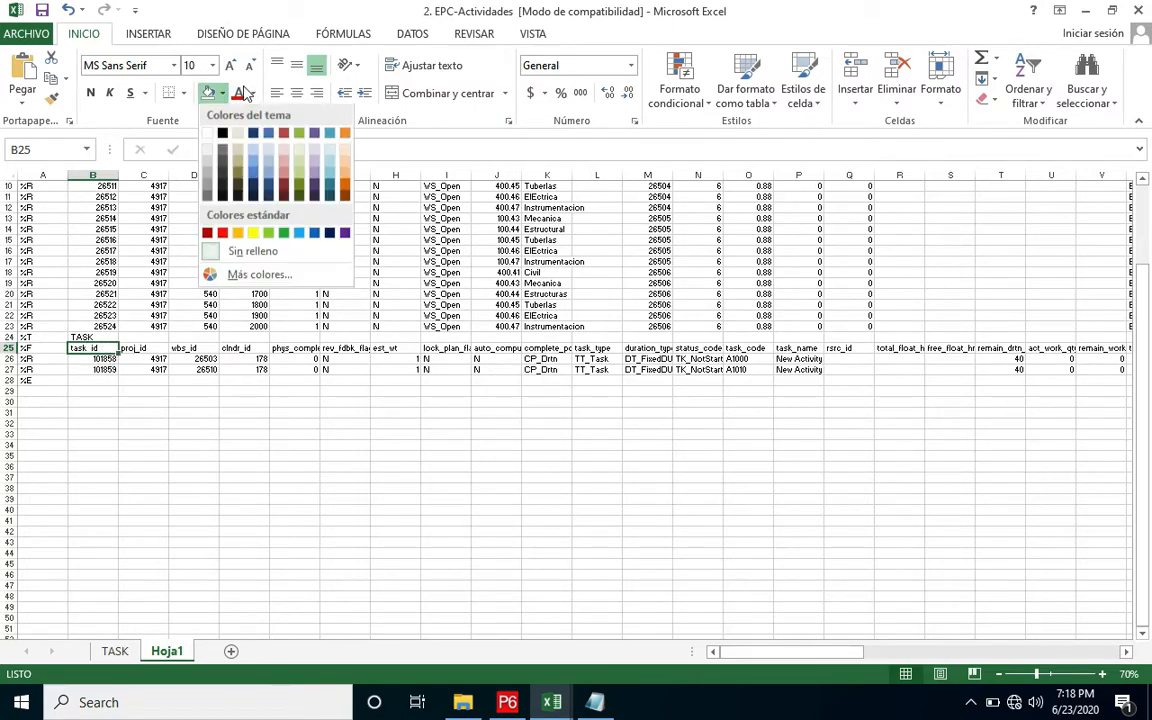
{"action": "left_click", "coordinate": [253, 236]}
{"action": "left_click", "coordinate": [208, 347]}
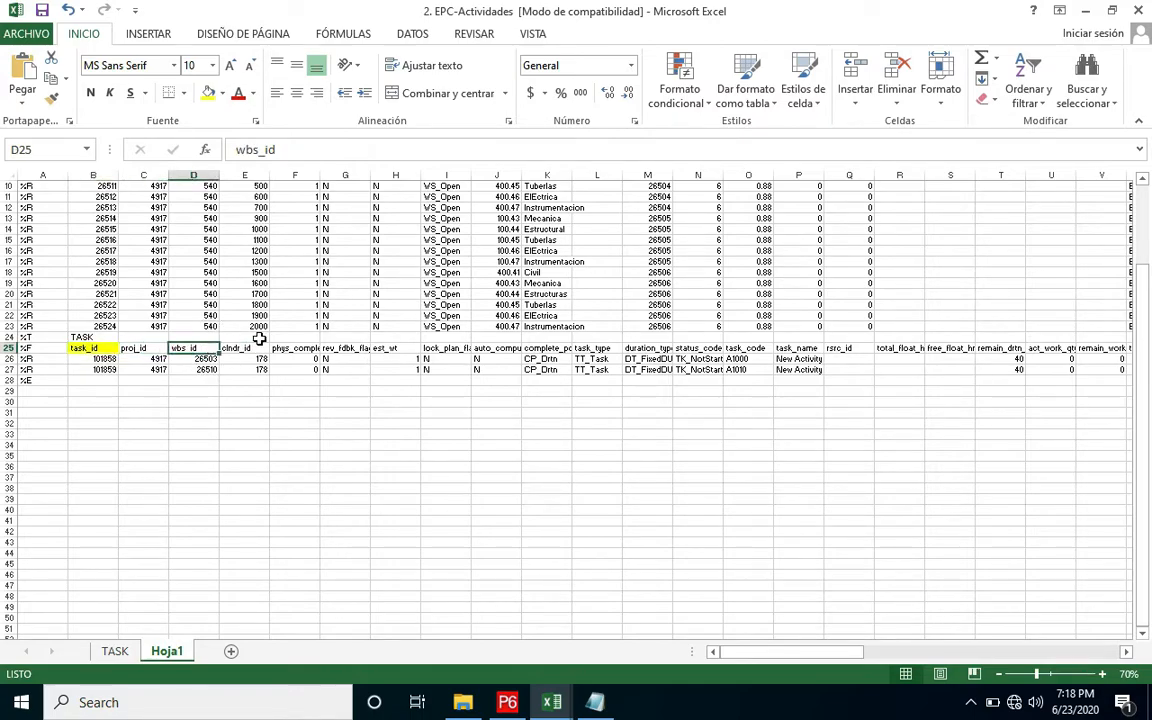
{"action": "left_click", "coordinate": [209, 93]}
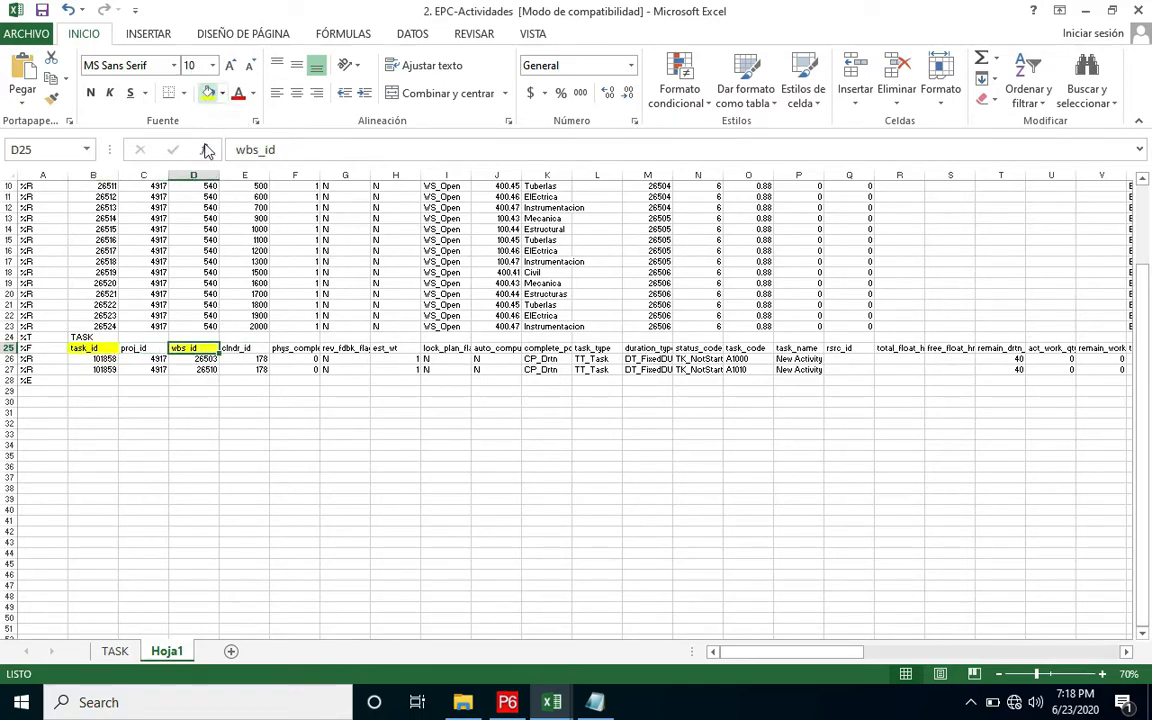
Fill the task_code and task_name headers of the TASK table with yellow and select both columns with their activity rows
{"action": "left_click", "coordinate": [756, 348]}
{"action": "left_click_drag", "start_coordinate": [763, 348], "coordinate": [785, 348]}
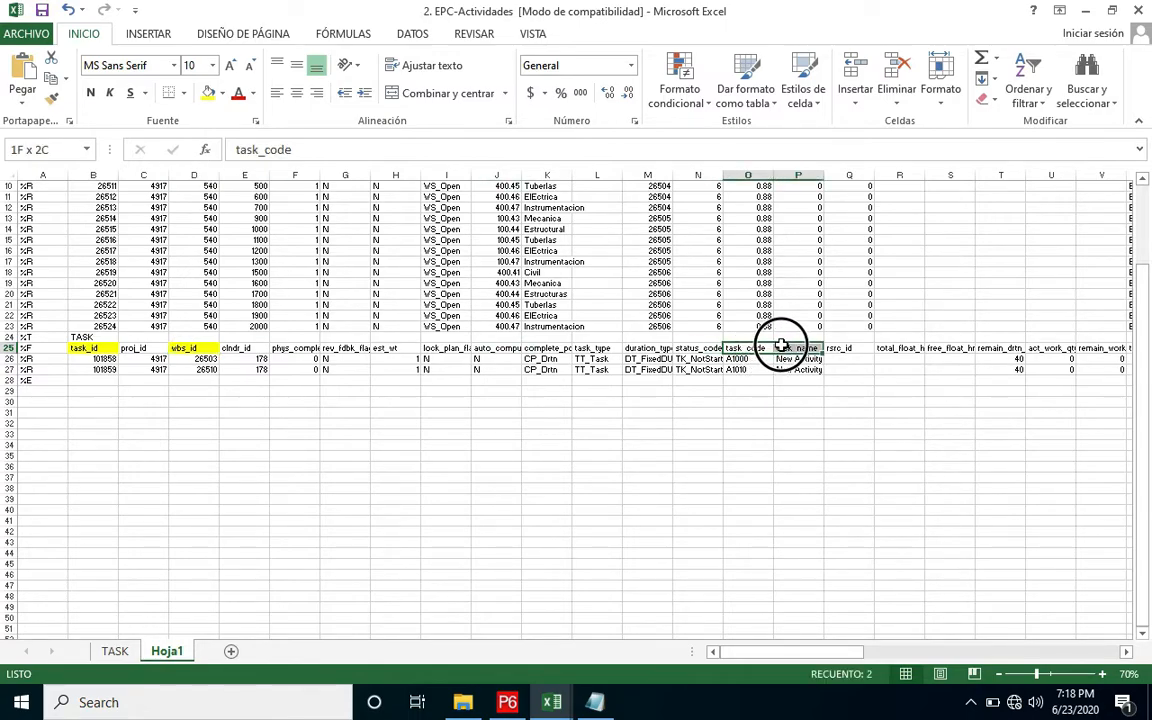
{"action": "left_click", "coordinate": [208, 92]}
{"action": "left_click_drag", "start_coordinate": [798, 370], "coordinate": [750, 349]}
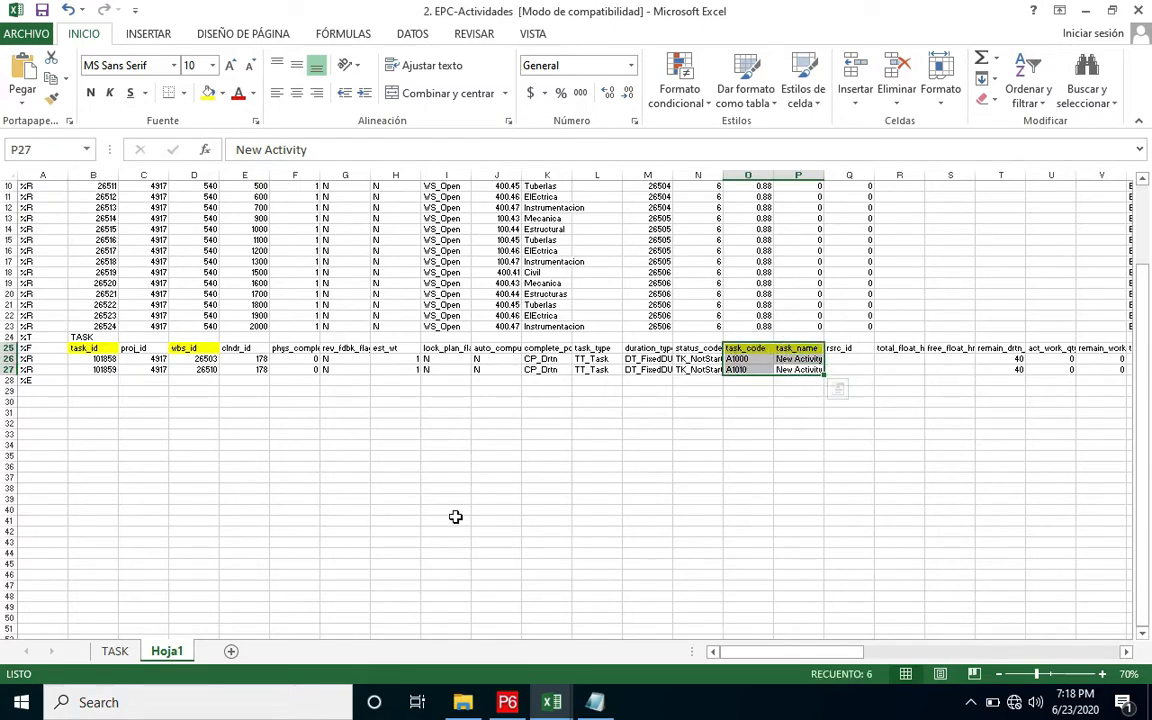
Fill the Task code and Task name headers on the TASK sheet with yellow
{"action": "left_click", "coordinate": [115, 651]}
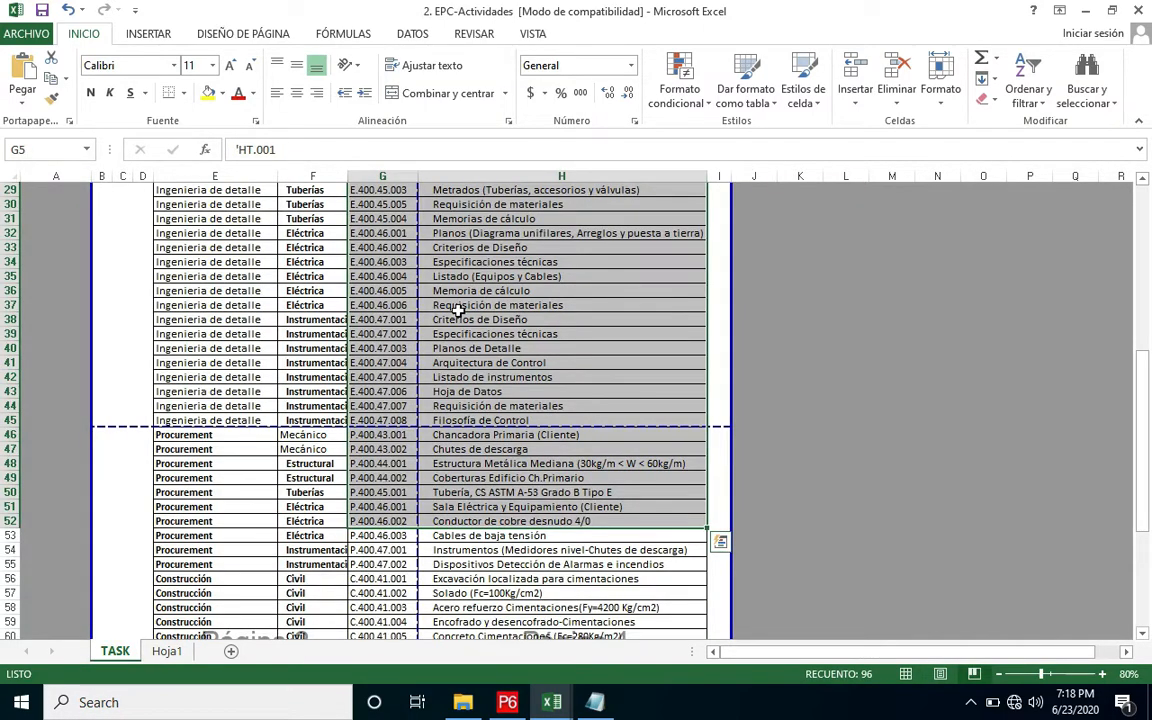
{"action": "scroll", "coordinate": [420, 290], "scroll_direction": "up", "scroll_amount": 10}
{"action": "left_click_drag", "start_coordinate": [400, 228], "coordinate": [558, 222]}
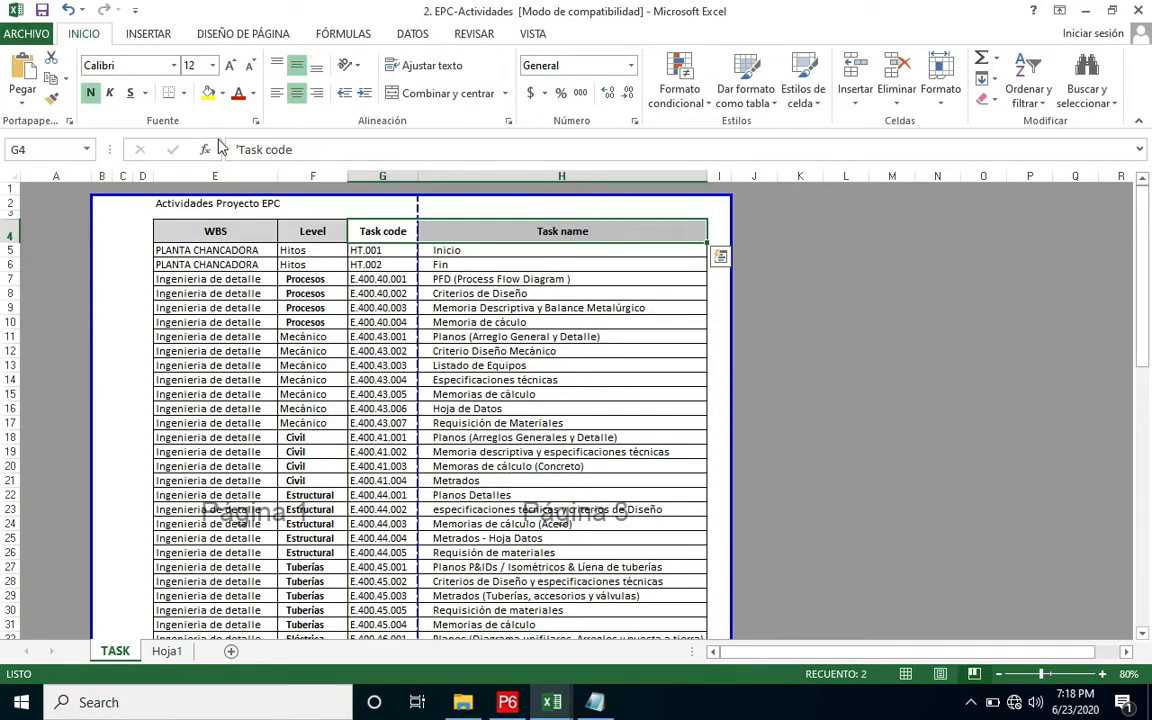
{"action": "left_click", "coordinate": [208, 92]}
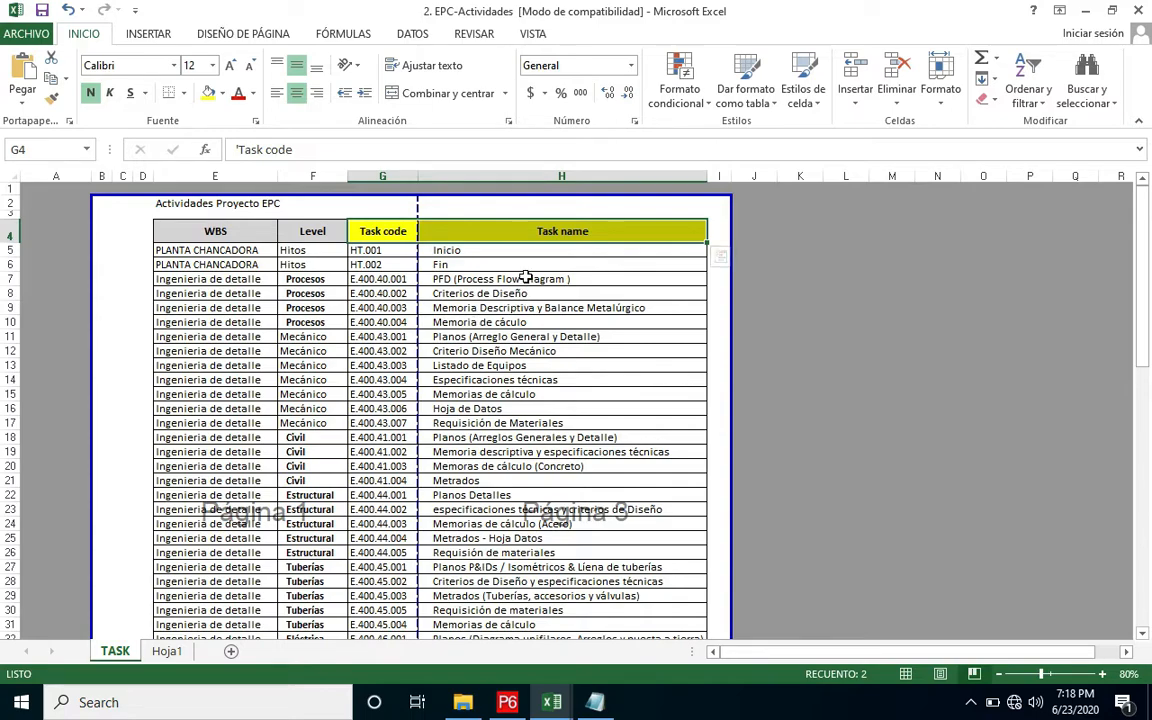
On Hoja1, examine the highlighted TASK fields and compare the first activity's wbs_id with the PLANTA TRITURADORA row of the WBS table
{"action": "left_click", "coordinate": [167, 651]}
{"action": "left_click", "coordinate": [100, 348]}
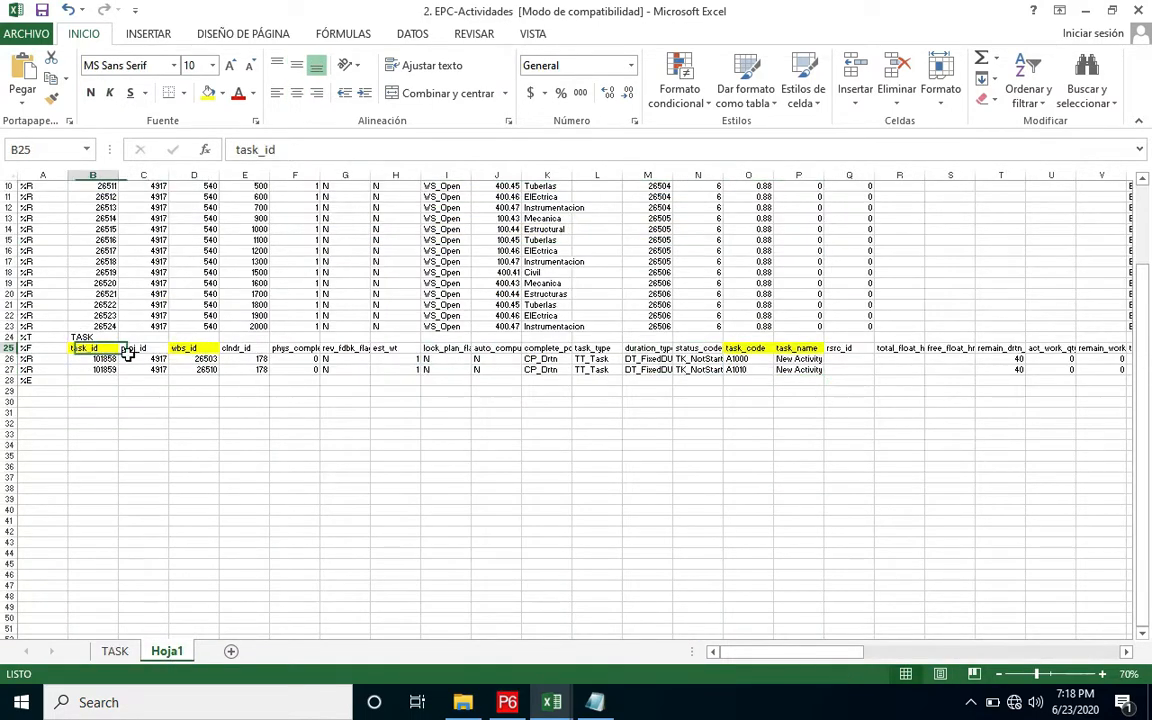
{"action": "left_click", "coordinate": [185, 348]}
{"action": "left_click", "coordinate": [95, 348]}
{"action": "left_click", "coordinate": [180, 348]}
{"action": "left_click_drag", "start_coordinate": [195, 362], "coordinate": [198, 360]}
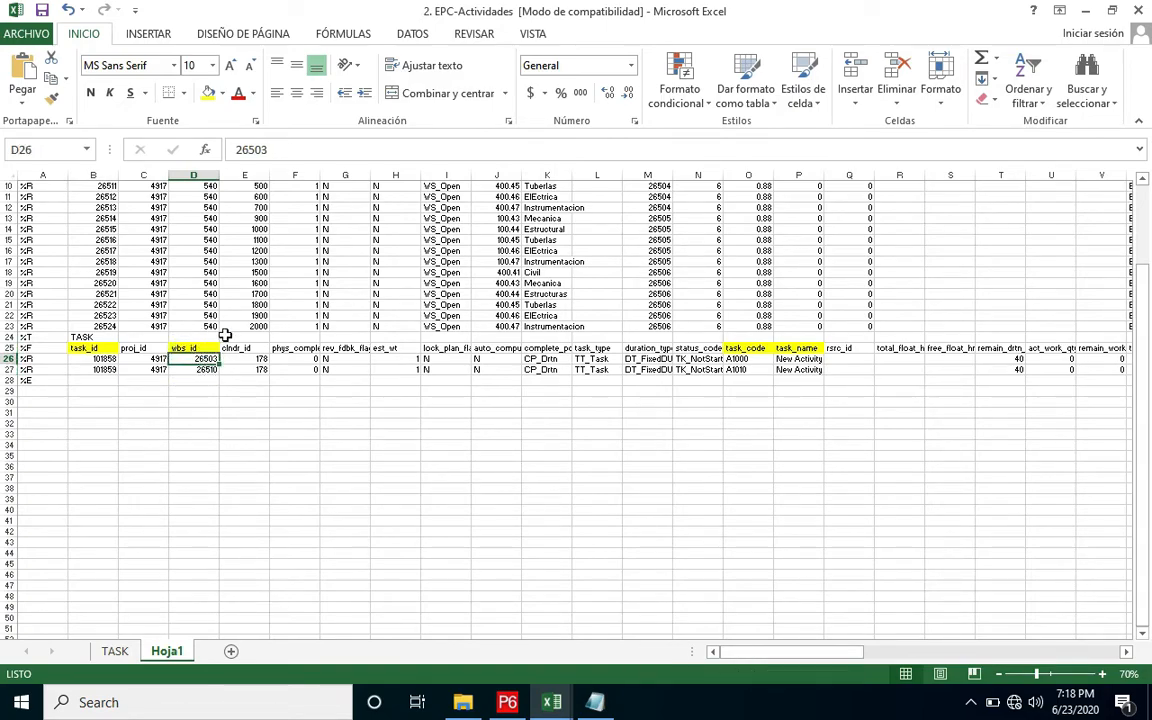
{"action": "left_click", "coordinate": [803, 359]}
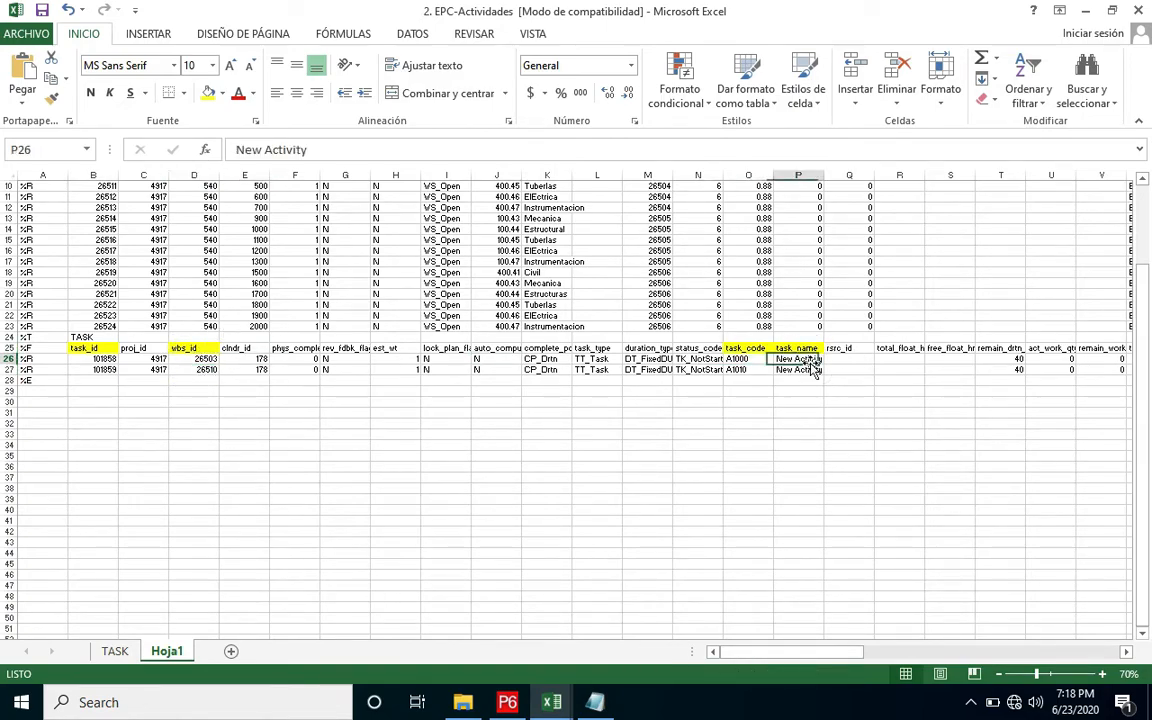
{"action": "left_click", "coordinate": [212, 360]}
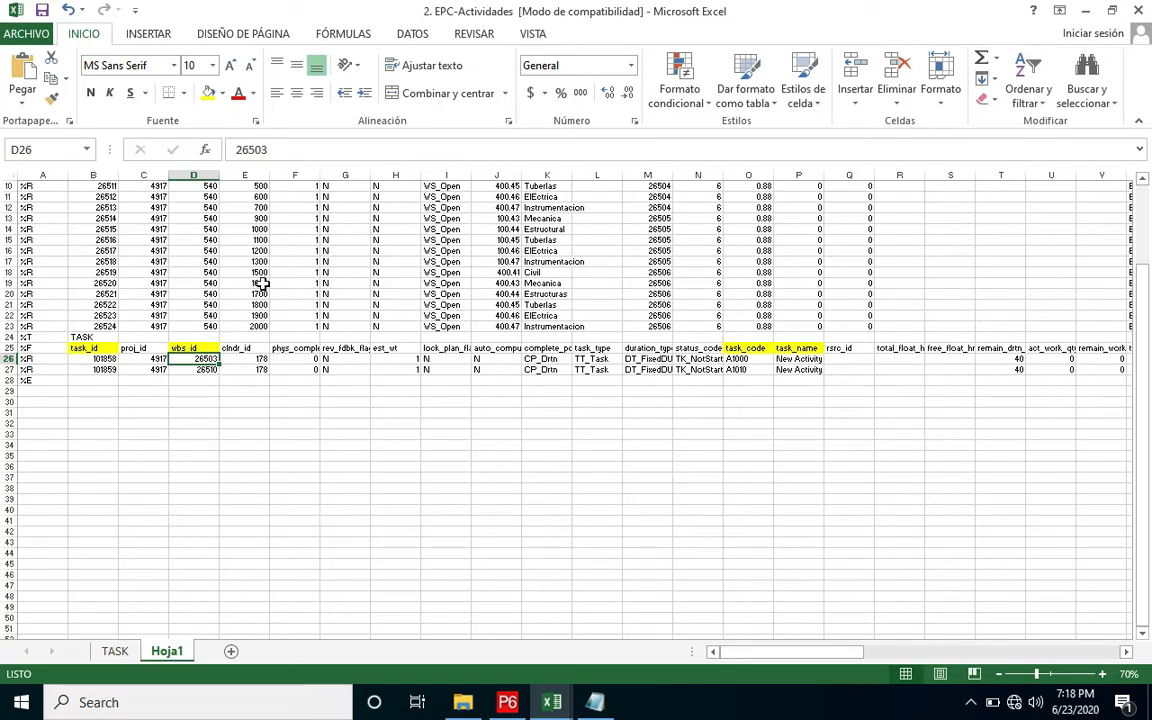
{"action": "scroll", "coordinate": [261, 284], "scroll_direction": "up", "scroll_amount": 3}
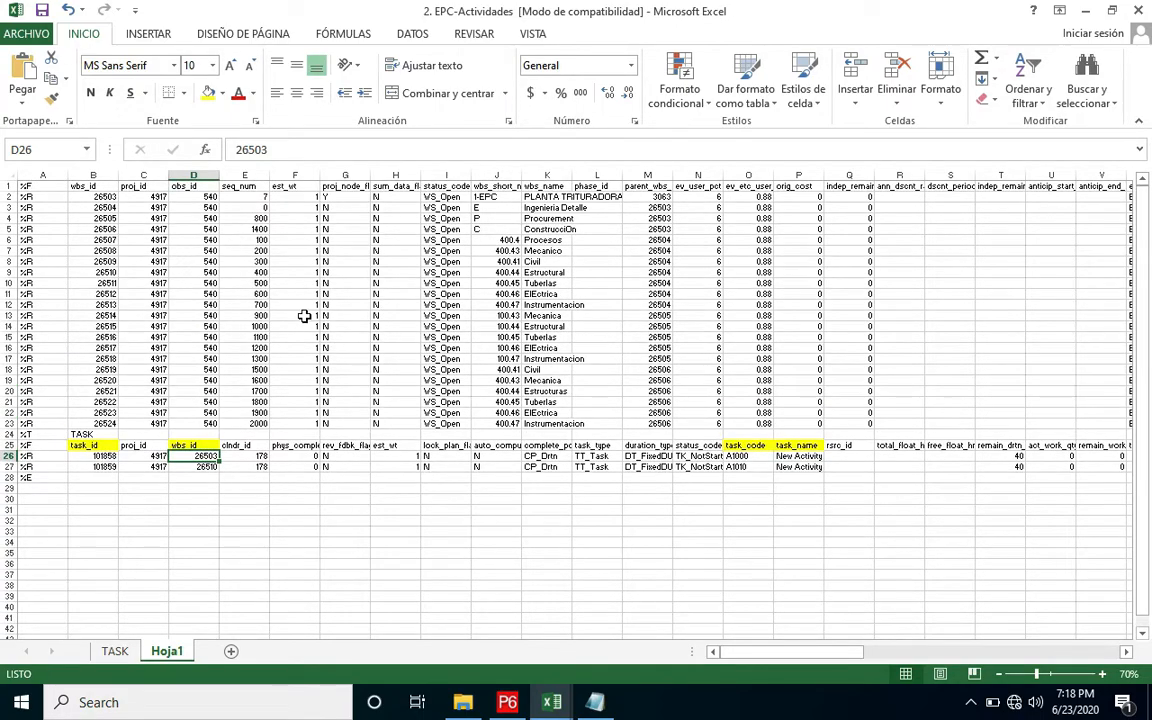
{"action": "left_click", "coordinate": [549, 197]}
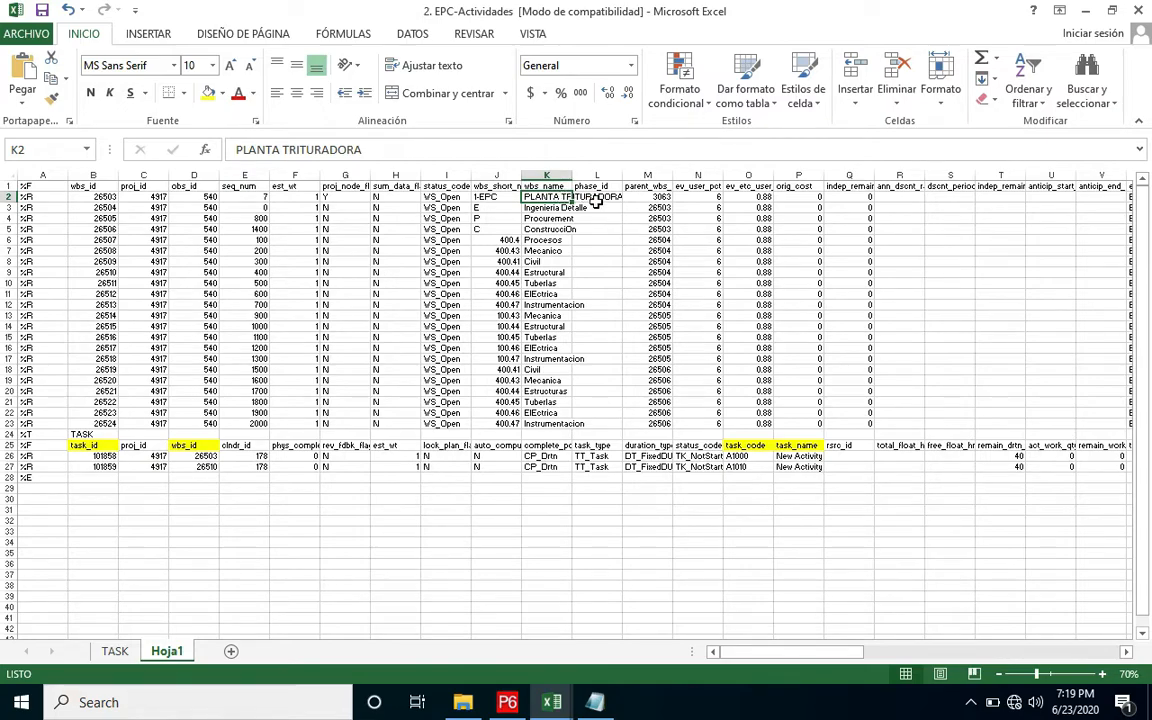
Trace the first TASK row's wbs_id on Hoja1 to the matching wbs_id in the WBS rows above
{"action": "left_click", "coordinate": [103, 197]}
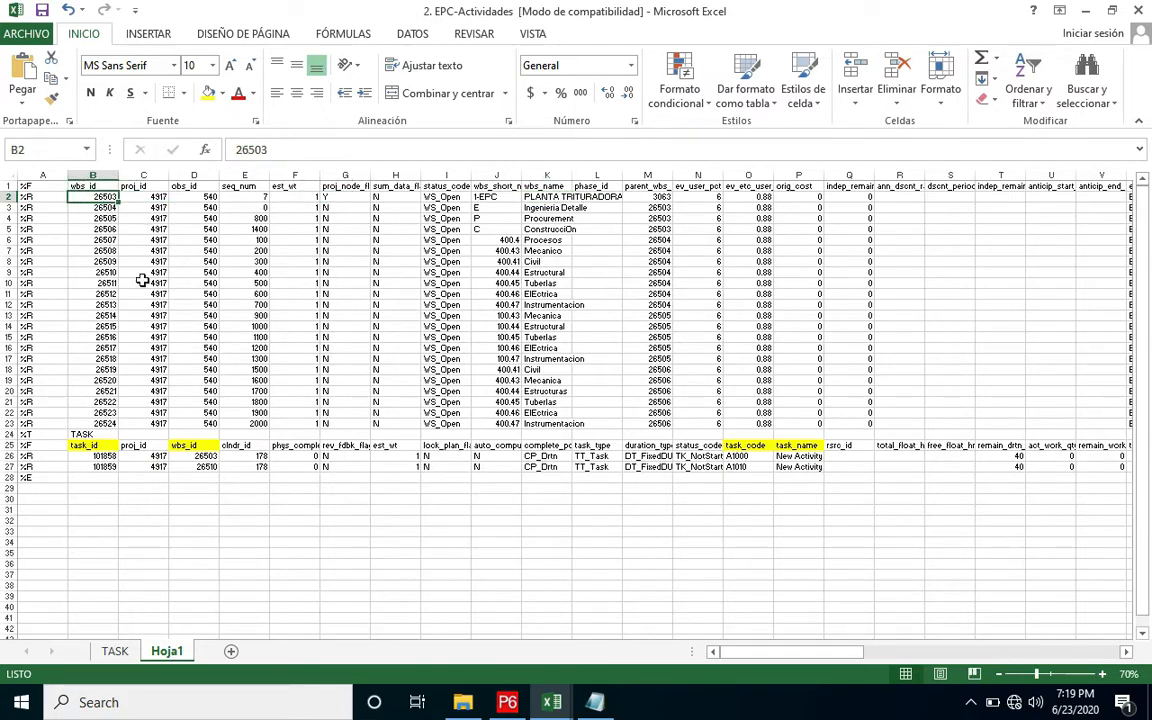
{"action": "left_click", "coordinate": [200, 457]}
{"action": "left_click", "coordinate": [806, 457]}
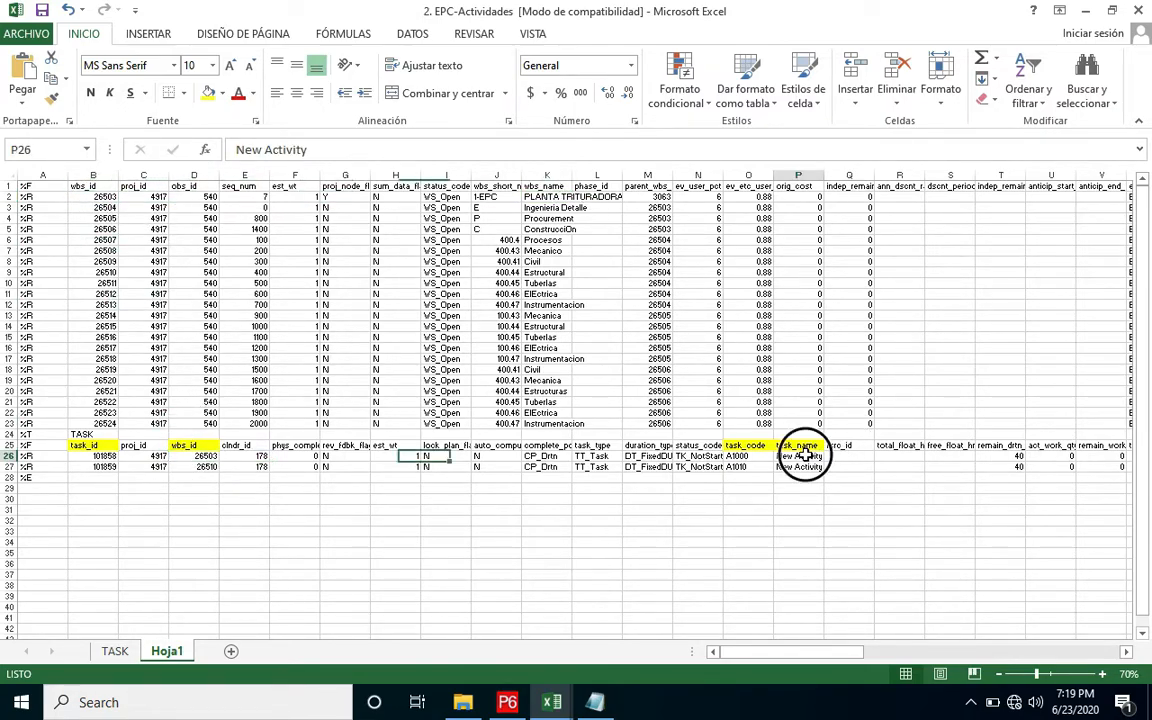
{"action": "left_click", "coordinate": [212, 457]}
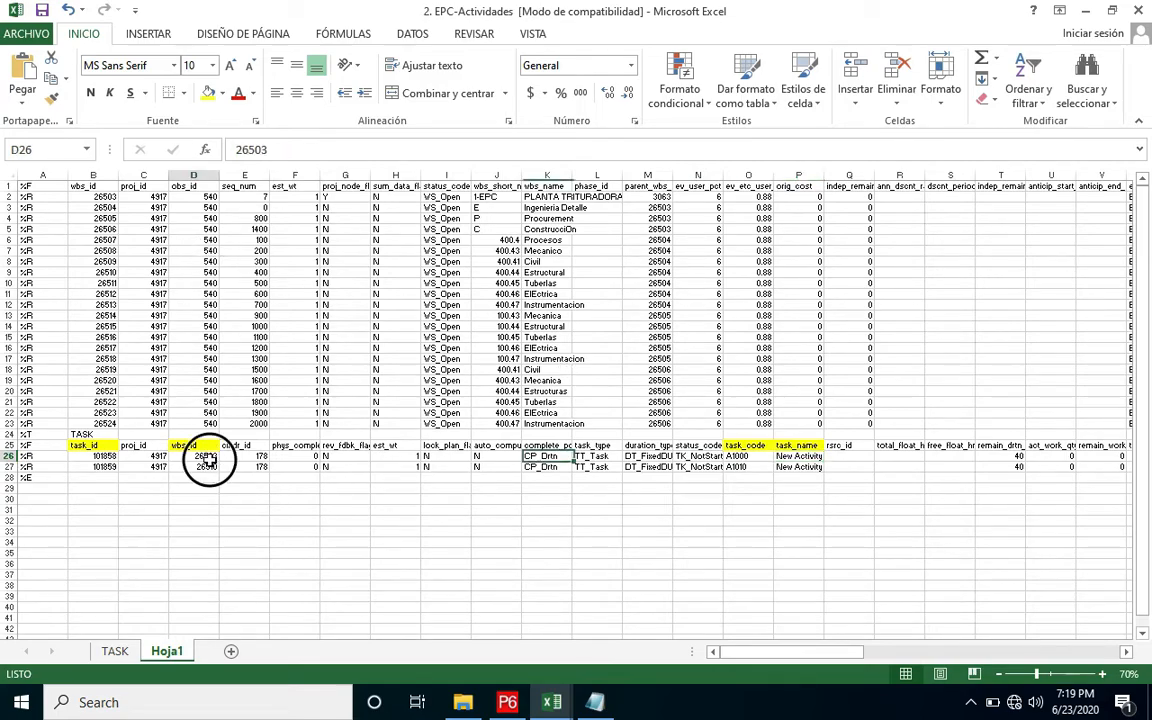
{"action": "left_click", "coordinate": [185, 446]}
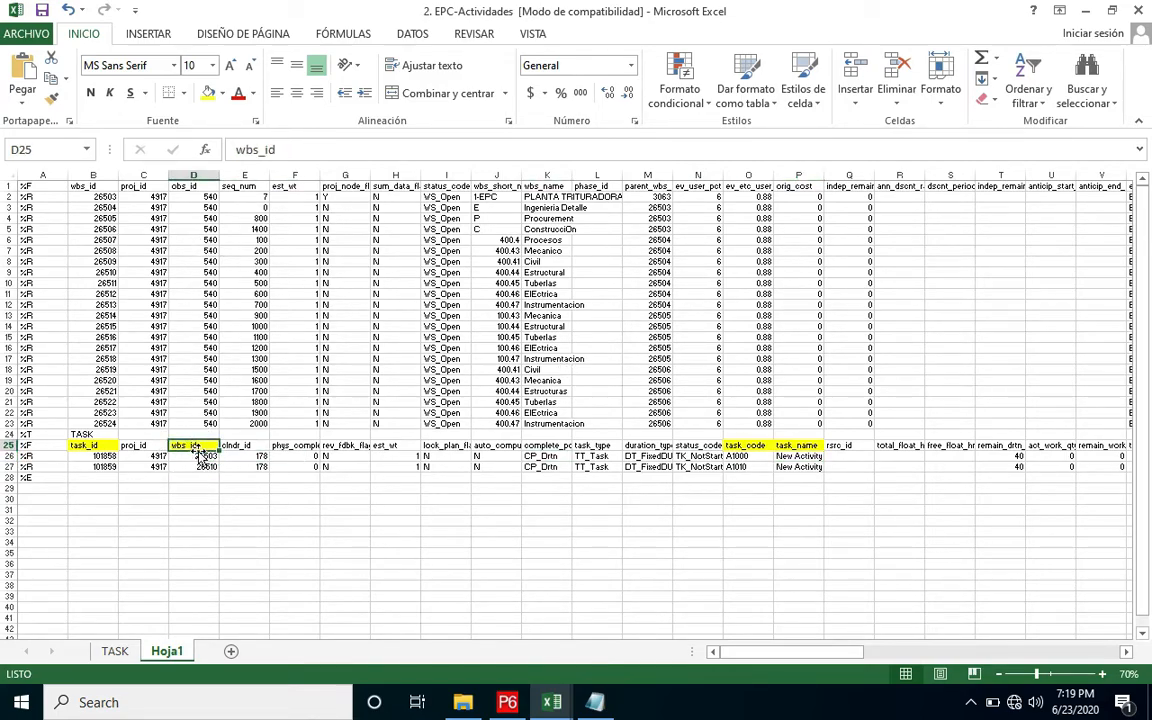
{"action": "left_click", "coordinate": [200, 455]}
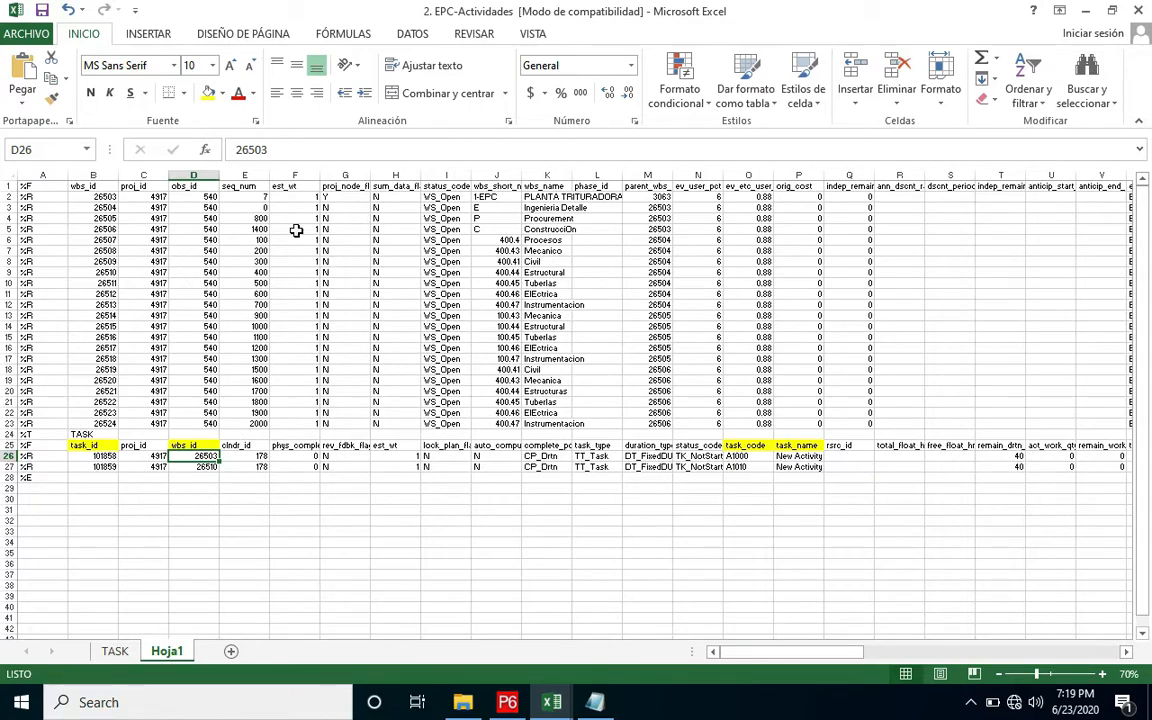
{"action": "left_click", "coordinate": [108, 198]}
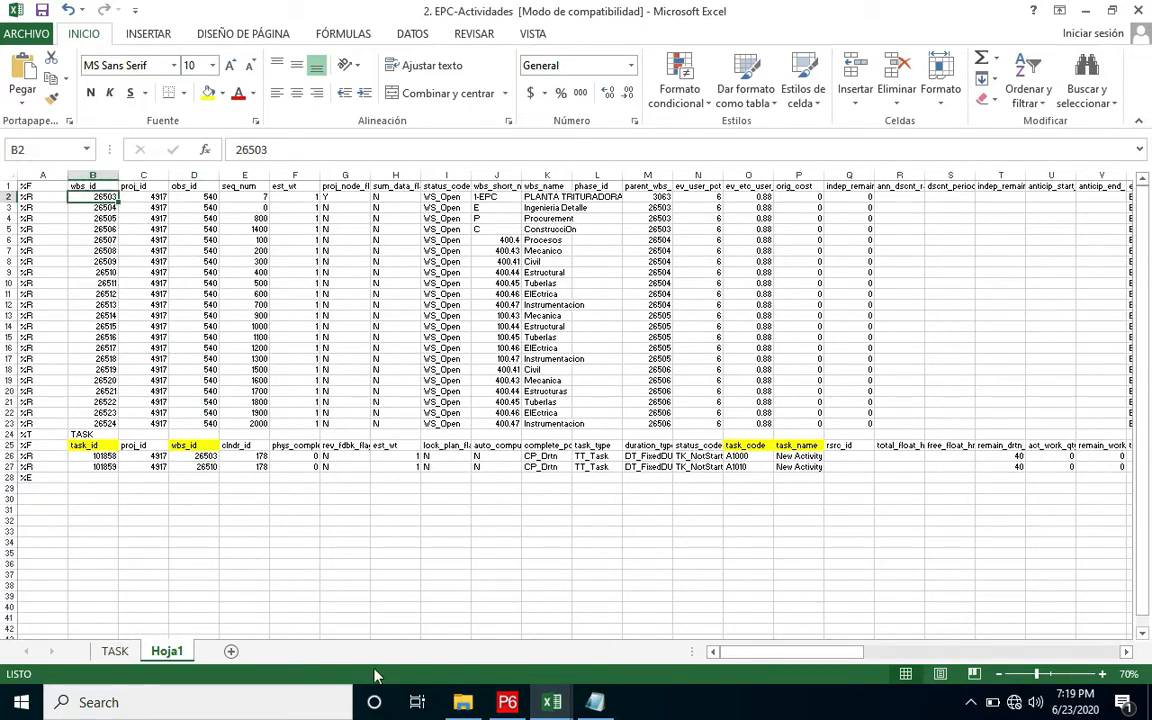
{"action": "left_click", "coordinate": [103, 193]}
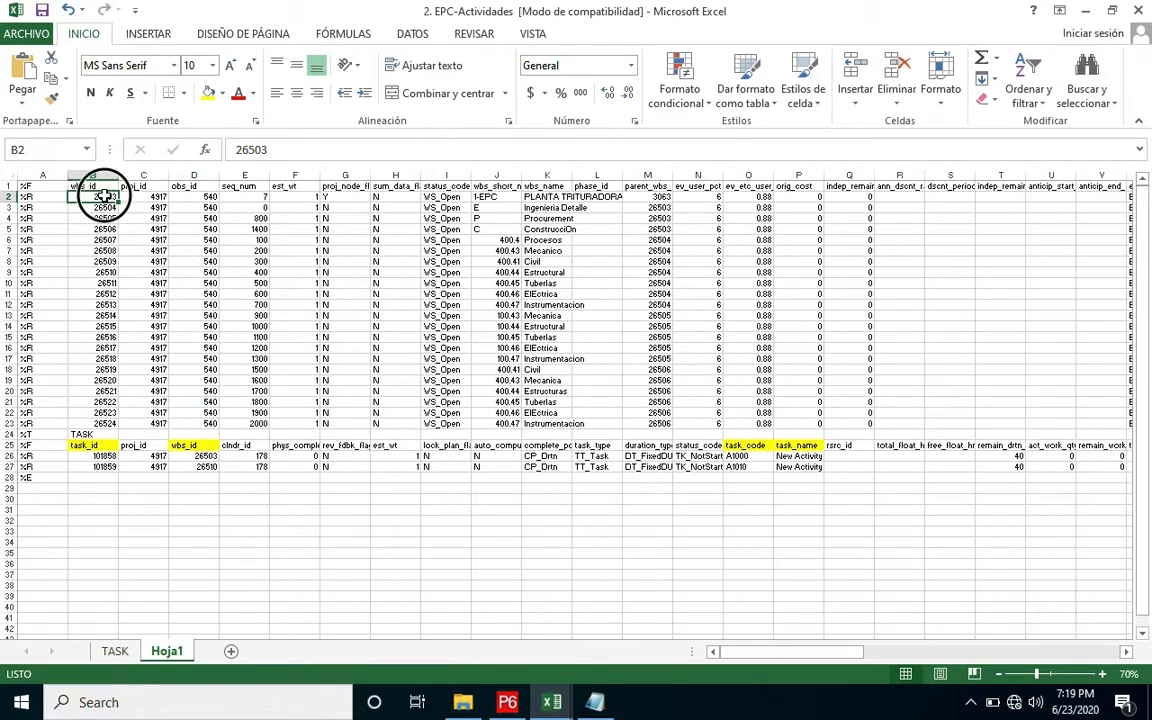
Switch to Primavera P6, check where activity A1000 sits in the WBS, and view the project's WBS chart
{"action": "left_click", "coordinate": [507, 702]}
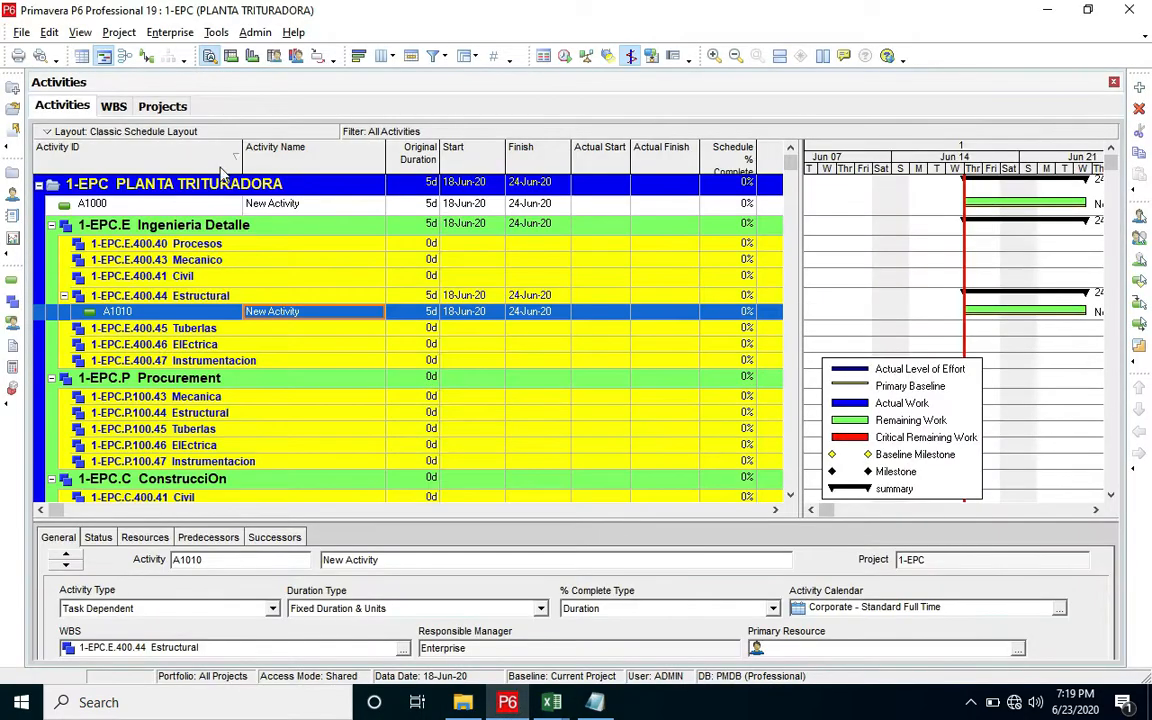
{"action": "left_click", "coordinate": [100, 200]}
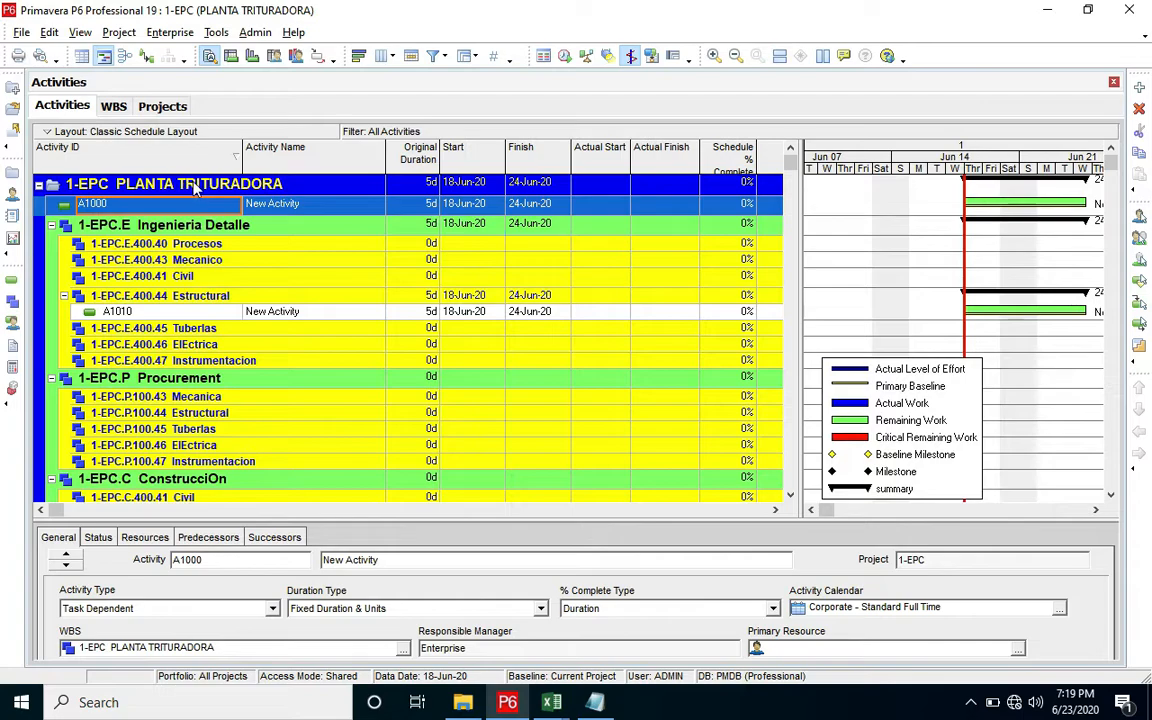
{"action": "left_click", "coordinate": [114, 105]}
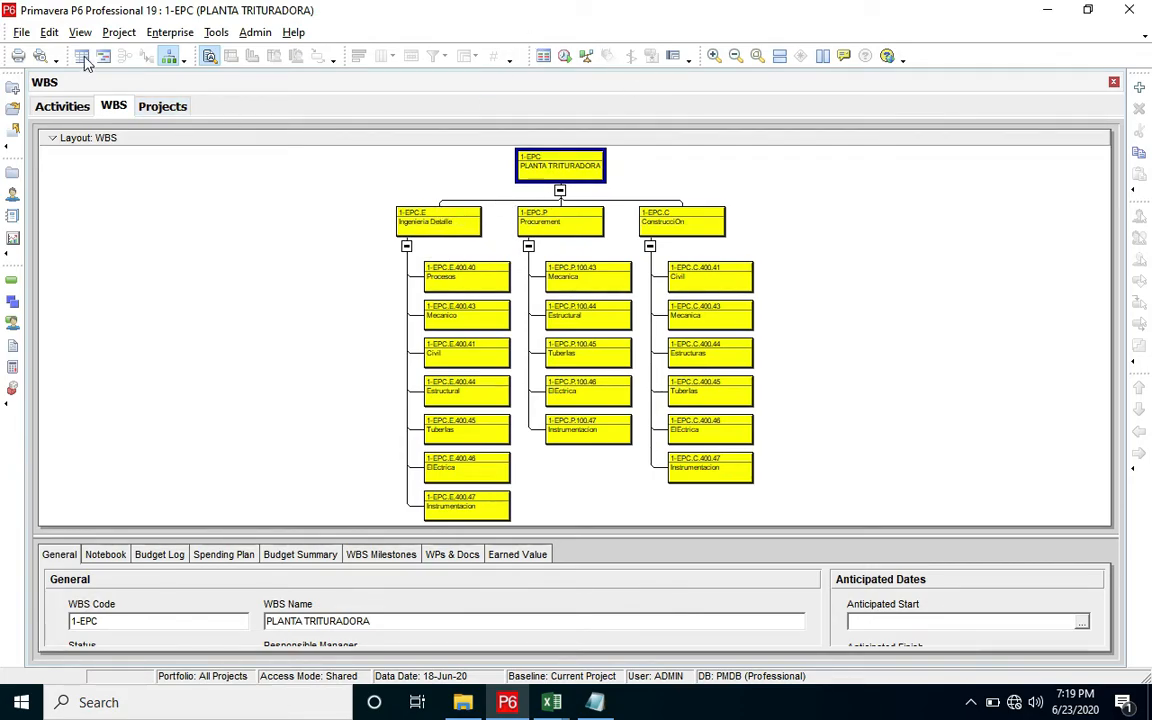
Return to the EPC-Actividades workbook and match the second activity's wbs_id with the Estructural row of the WBS table
{"action": "mouse_move", "coordinate": [551, 702]}
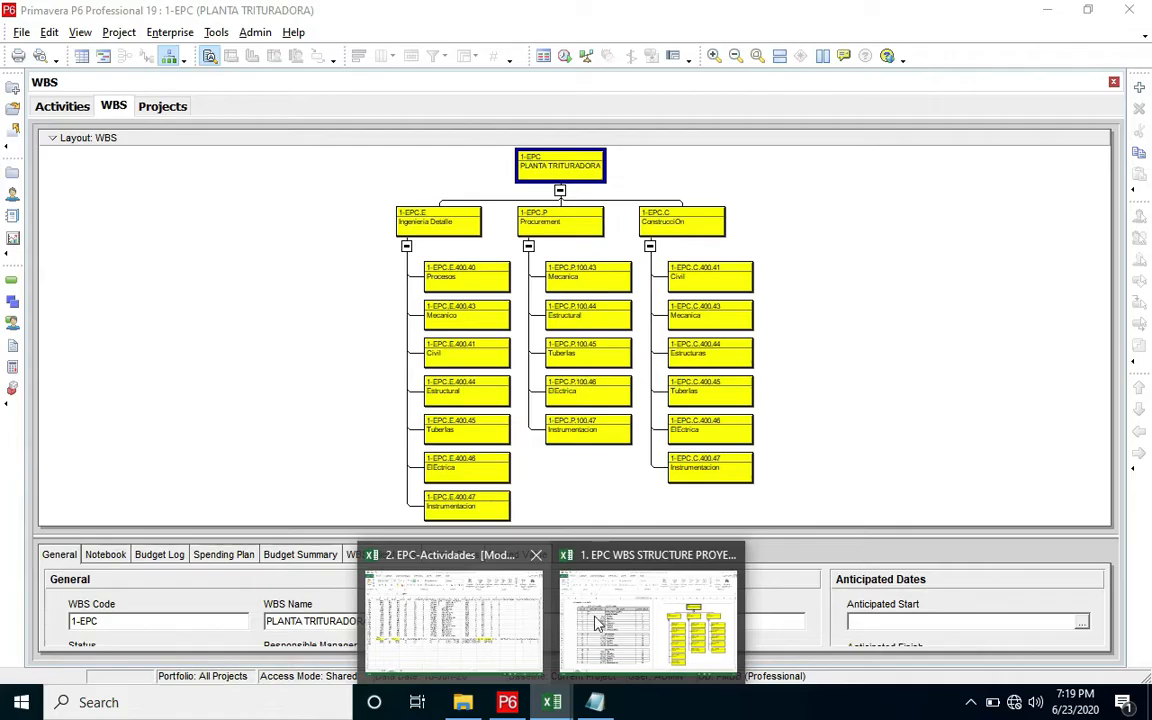
{"action": "left_click", "coordinate": [527, 565]}
{"action": "left_click", "coordinate": [152, 467]}
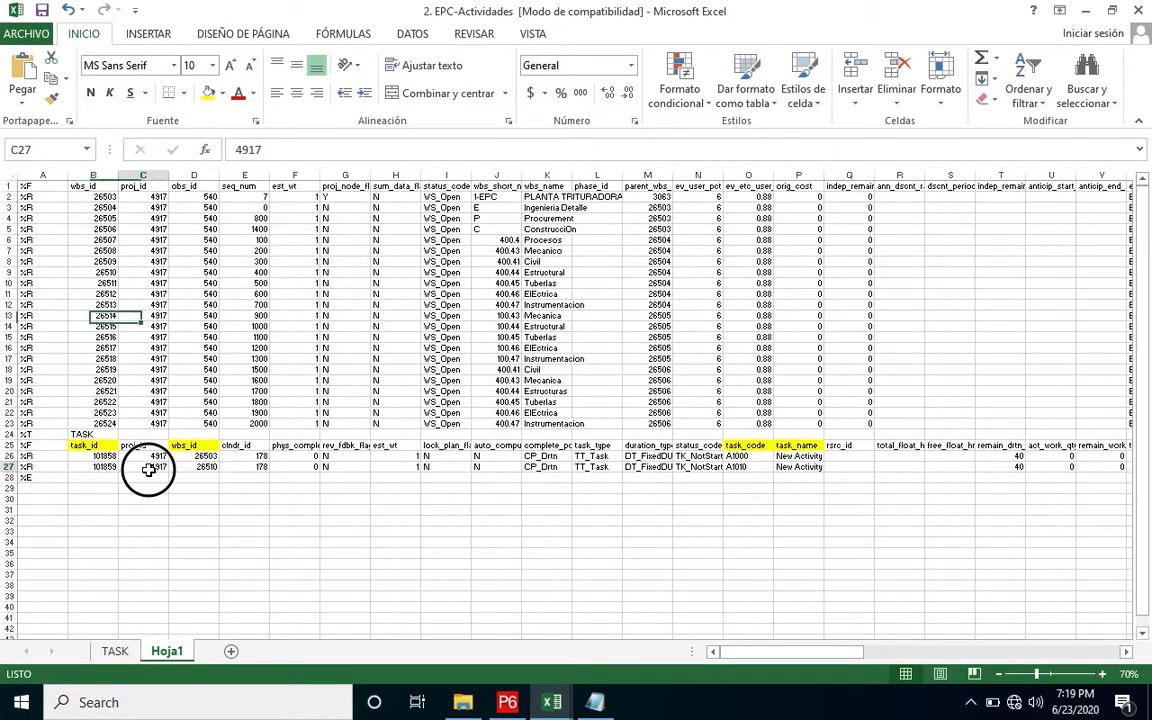
{"action": "left_click", "coordinate": [226, 467]}
{"action": "key", "text": "Left"}
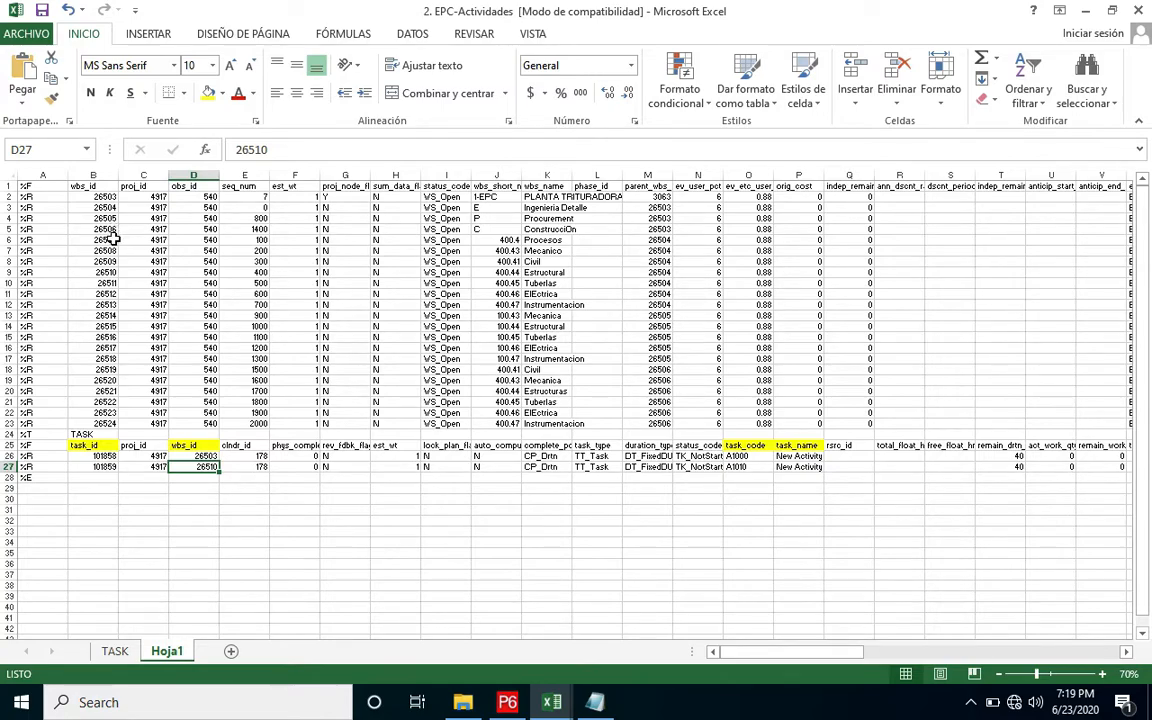
{"action": "left_click", "coordinate": [108, 272]}
{"action": "left_click_drag", "start_coordinate": [527, 273], "coordinate": [10, 272]}
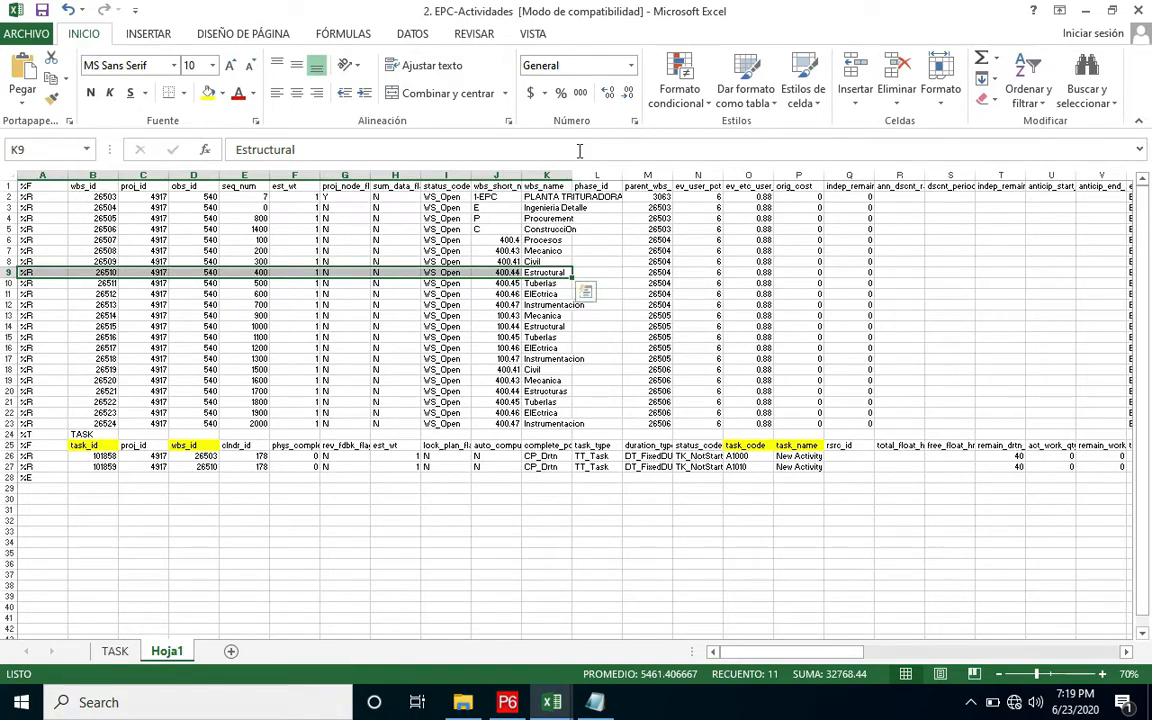
In Primavera P6, locate Estructural under Ingenieria Detalle in the WBS chart and check its activity in the Activities view
{"action": "left_click", "coordinate": [500, 701]}
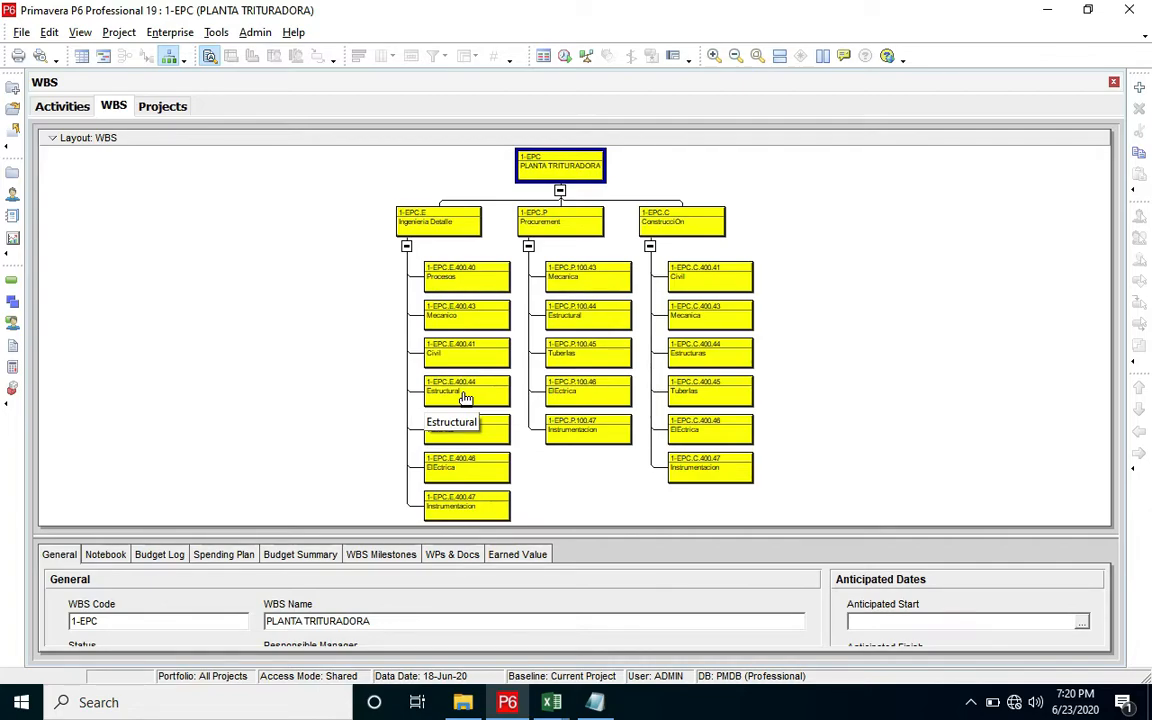
{"action": "left_click", "coordinate": [551, 703]}
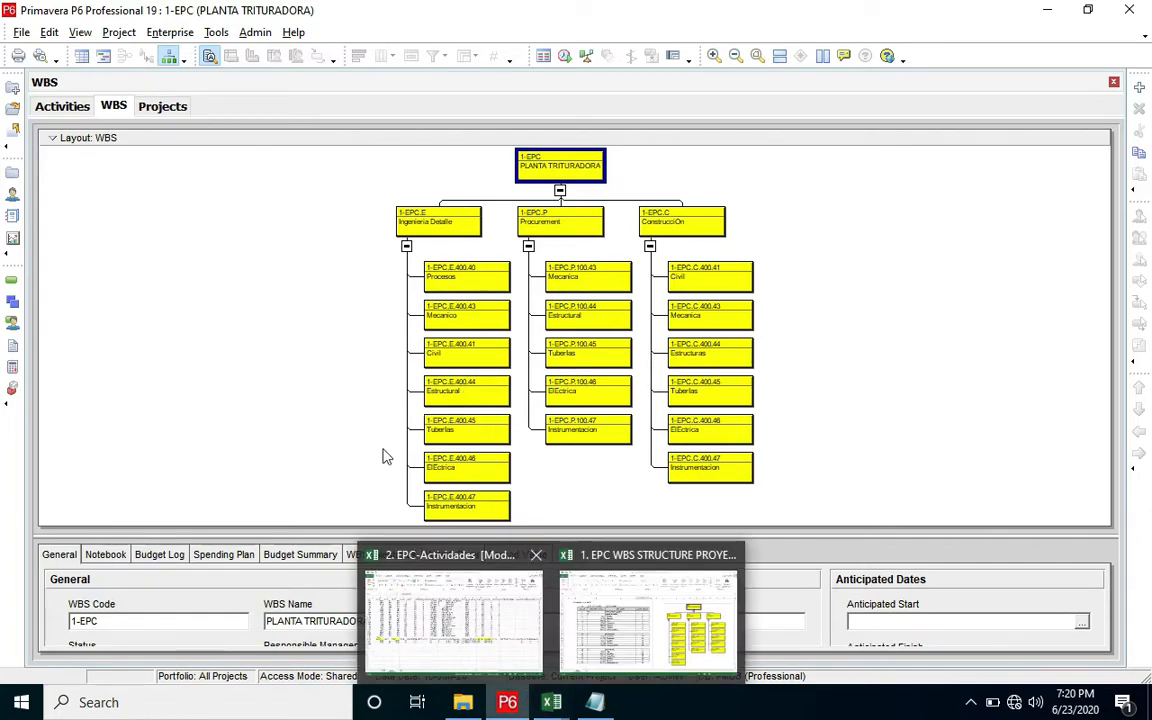
{"action": "left_click", "coordinate": [76, 105]}
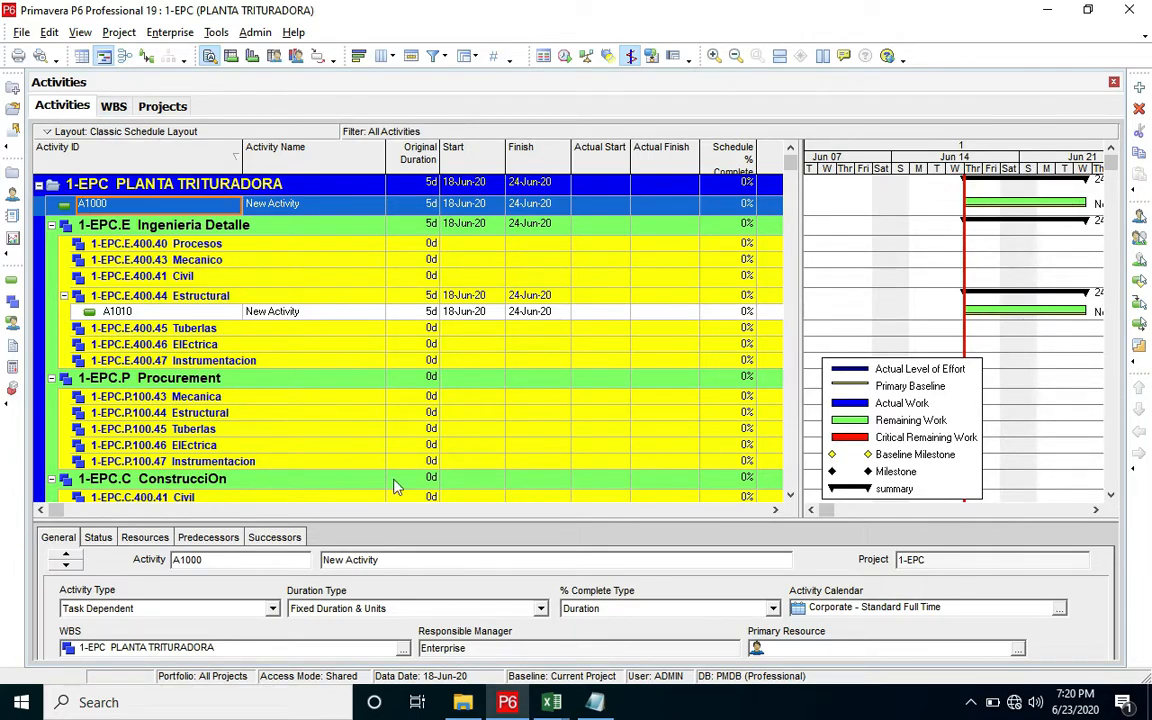
In the EPC-Actividades workbook, delete Hoja1 rows 27 to 93, from the A1010 activity row downward
{"action": "left_click", "coordinate": [545, 698]}
{"action": "left_click", "coordinate": [478, 632]}
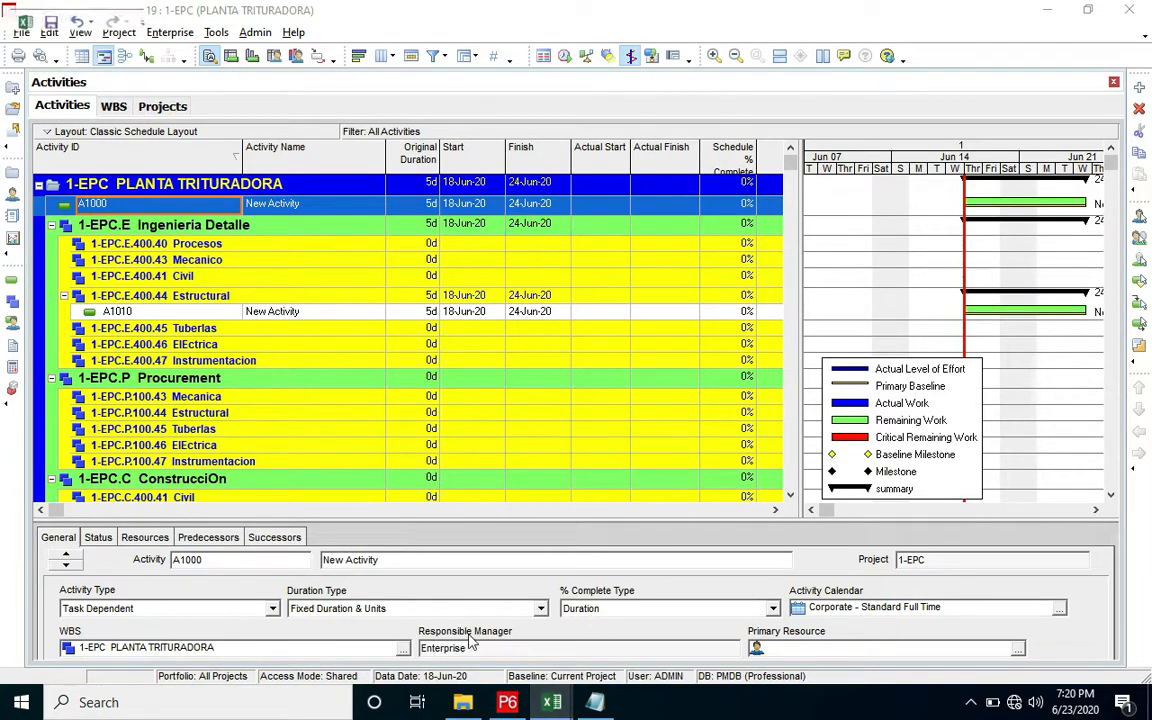
{"action": "left_click", "coordinate": [551, 702]}
{"action": "left_click", "coordinate": [460, 650]}
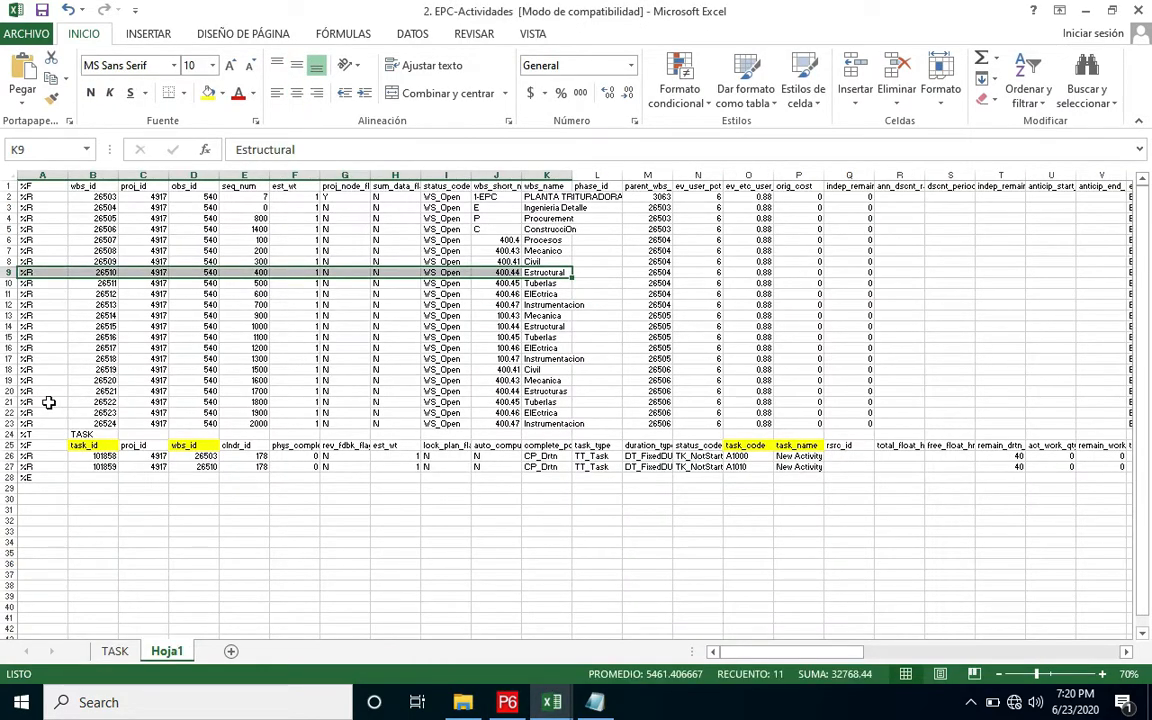
{"action": "left_click_drag", "start_coordinate": [7, 467], "coordinate": [12, 630]}
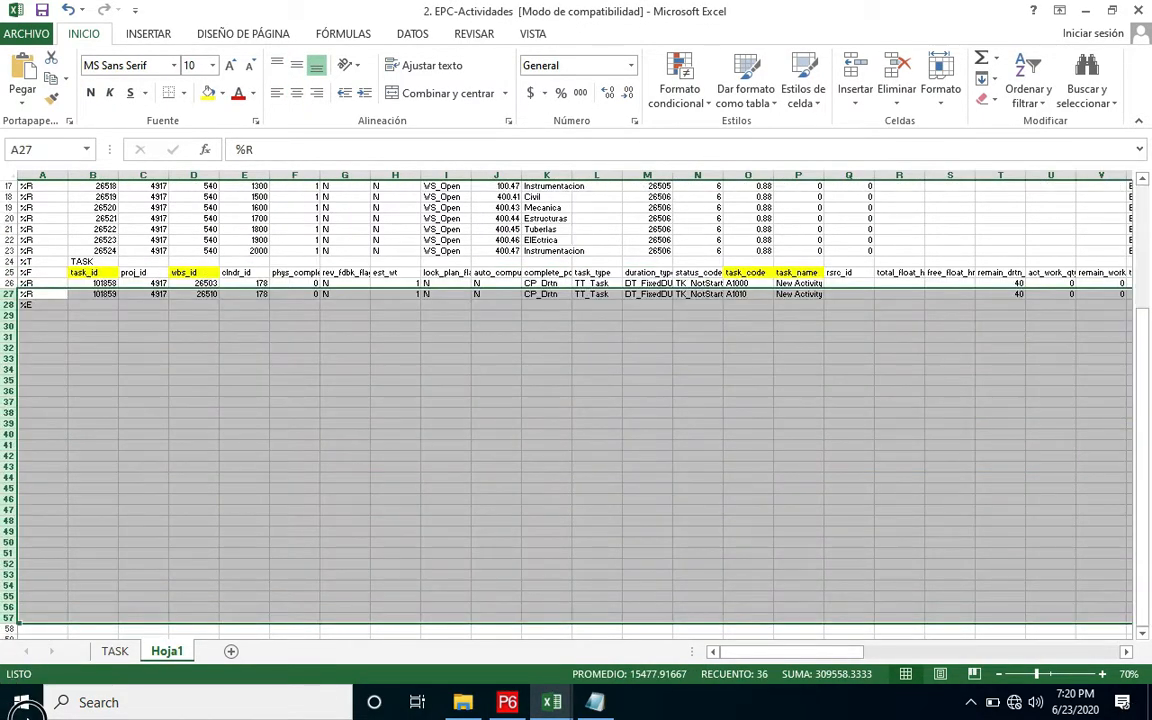
{"action": "scroll", "coordinate": [44, 311], "scroll_direction": "down", "scroll_amount": 6}
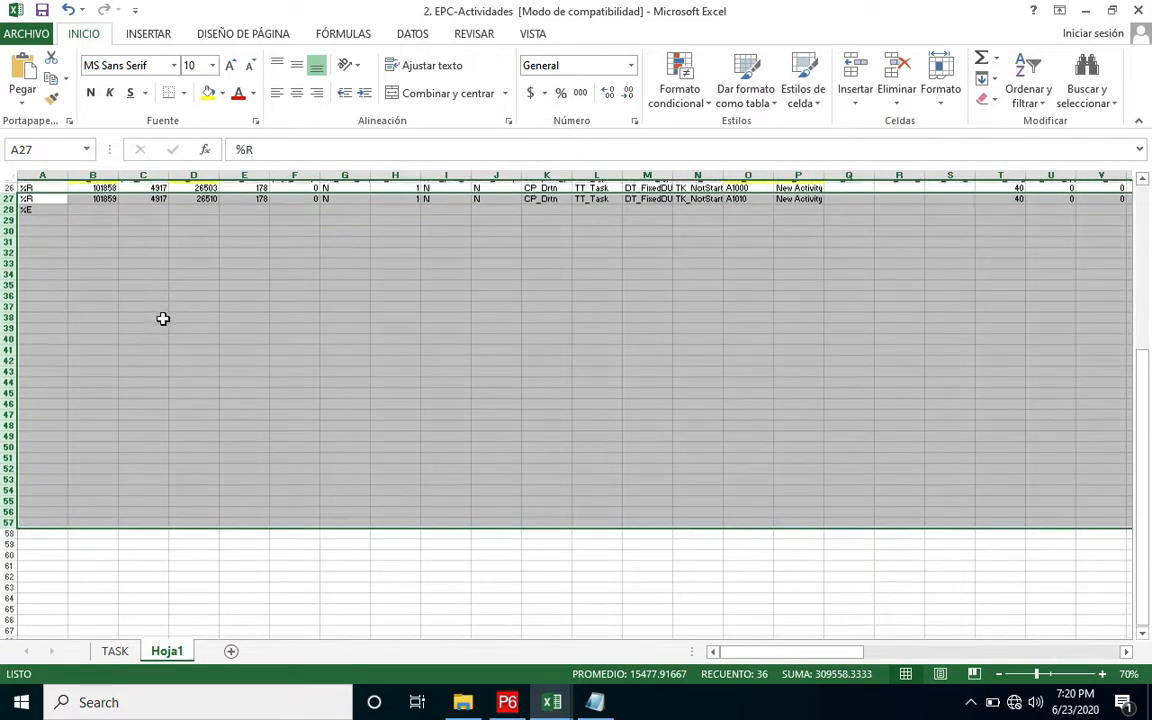
{"action": "scroll", "coordinate": [59, 236], "scroll_direction": "up", "scroll_amount": 3}
{"action": "left_click_drag", "start_coordinate": [11, 197], "coordinate": [39, 511]}
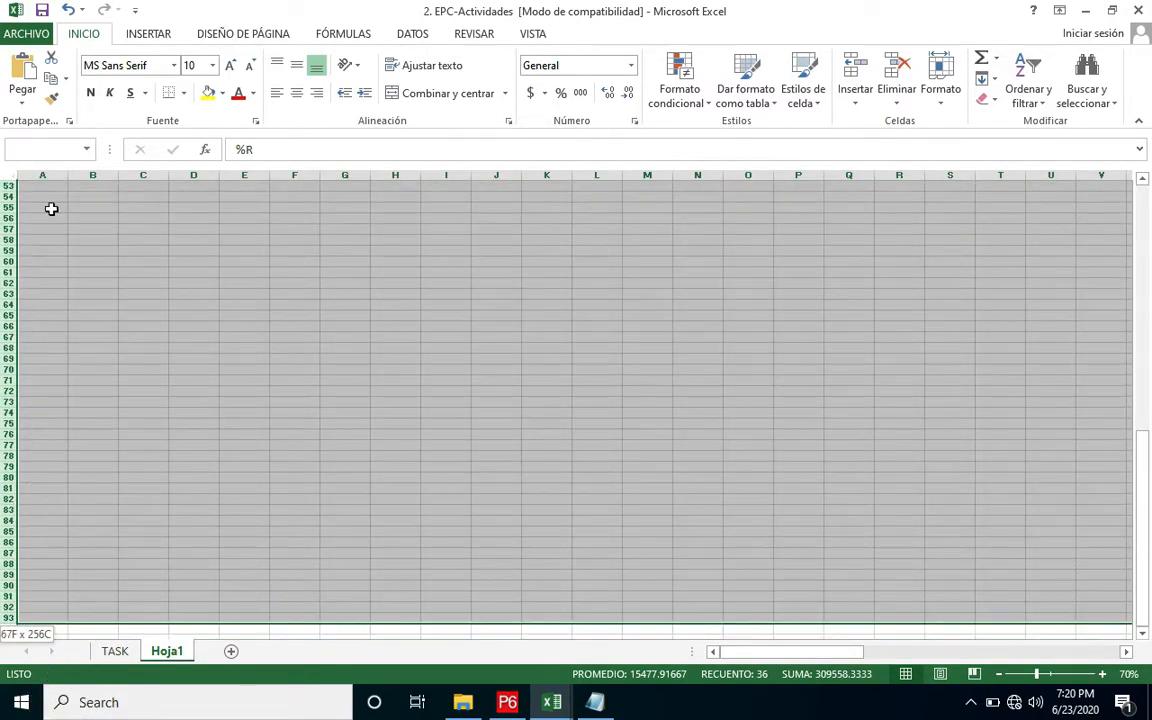
{"action": "right_click", "coordinate": [8, 277]}
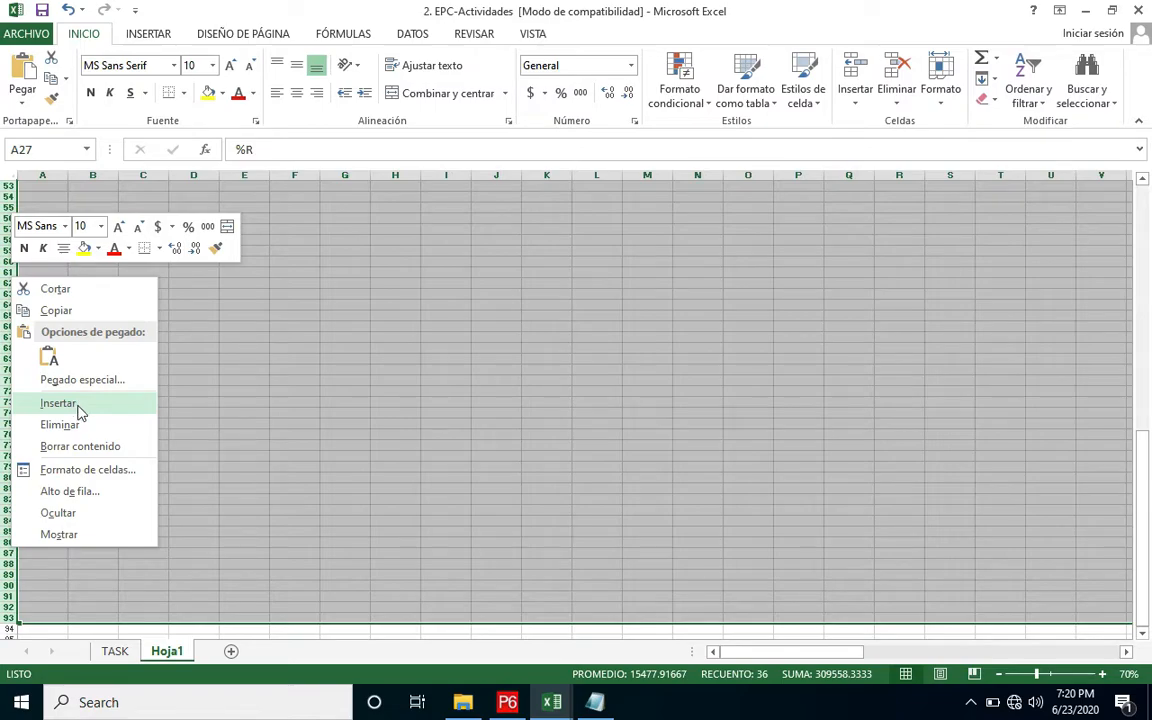
{"action": "right_click", "coordinate": [9, 323]}
{"action": "right_click", "coordinate": [15, 298]}
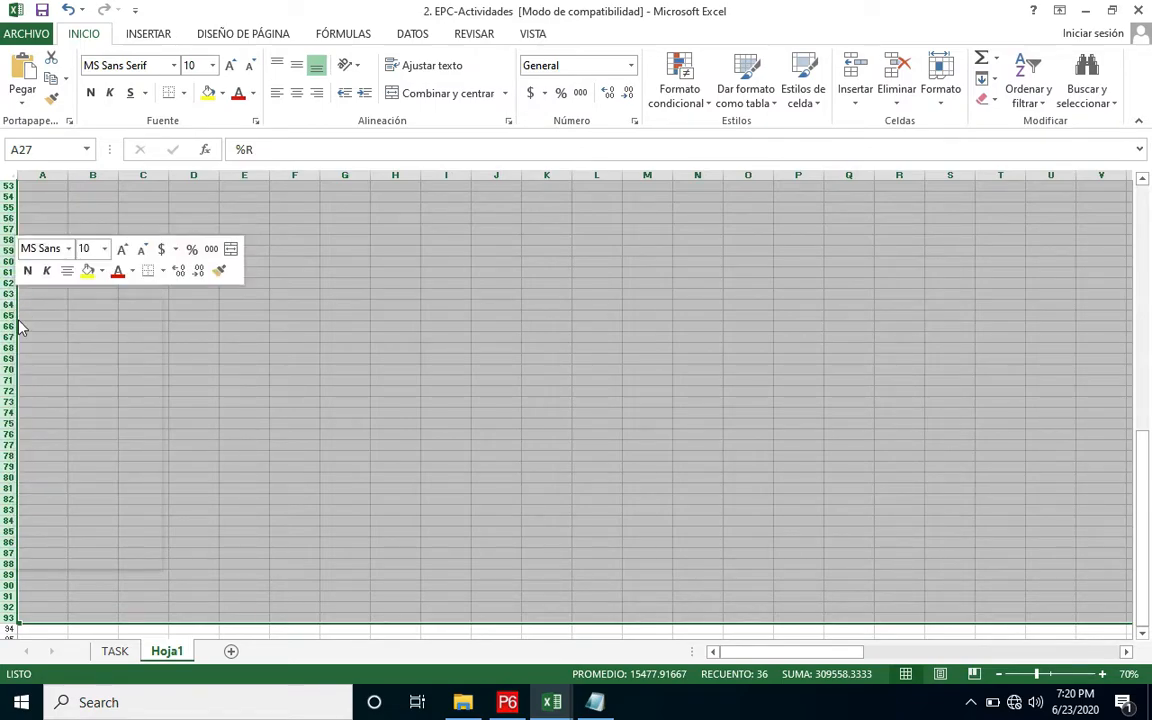
{"action": "left_click", "coordinate": [68, 427]}
{"action": "scroll", "coordinate": [150, 400], "scroll_direction": "up", "scroll_amount": 10}
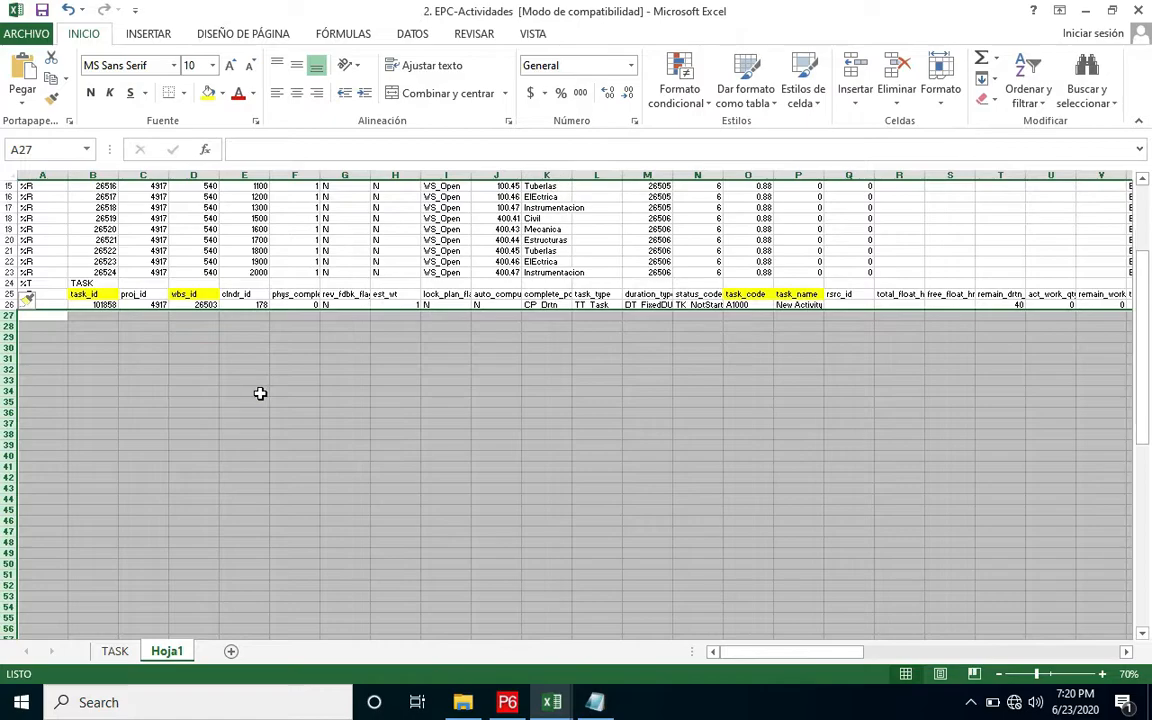
{"action": "left_click", "coordinate": [194, 358]}
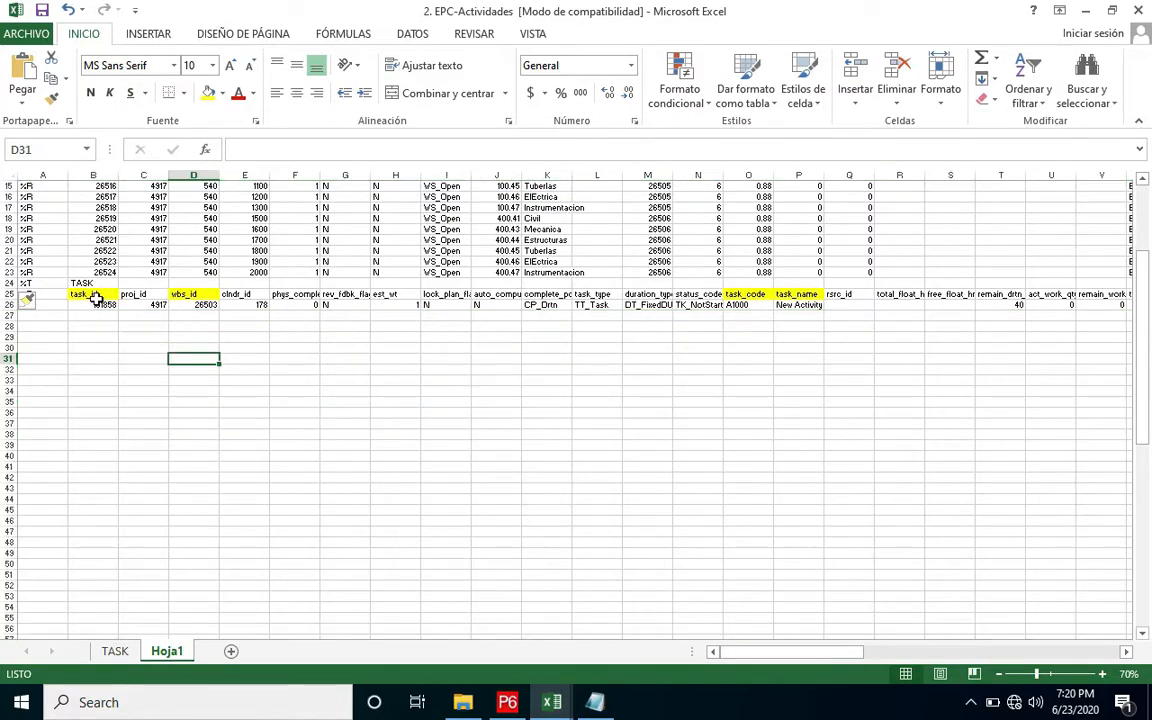
Locate the task_code field in Hoja1's TASK table and the matching Task code column on the TASK sheet
{"action": "left_click", "coordinate": [748, 294]}
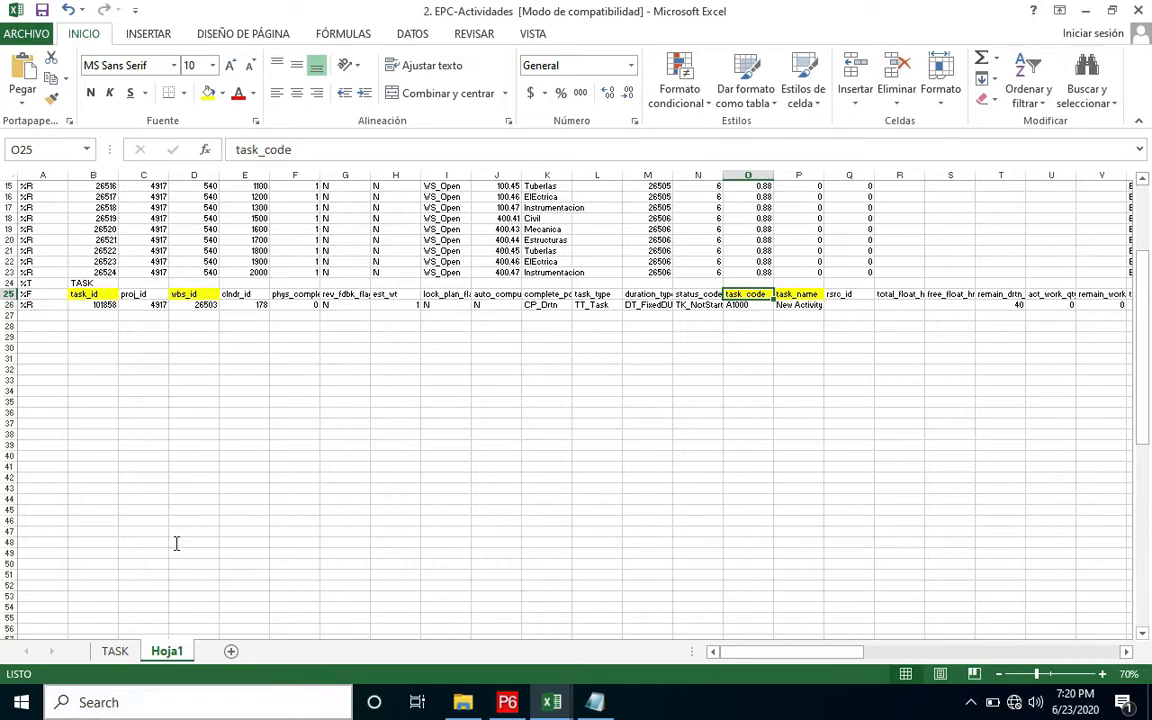
{"action": "key", "text": "ctrl"}
{"action": "key", "text": "ctrl"}
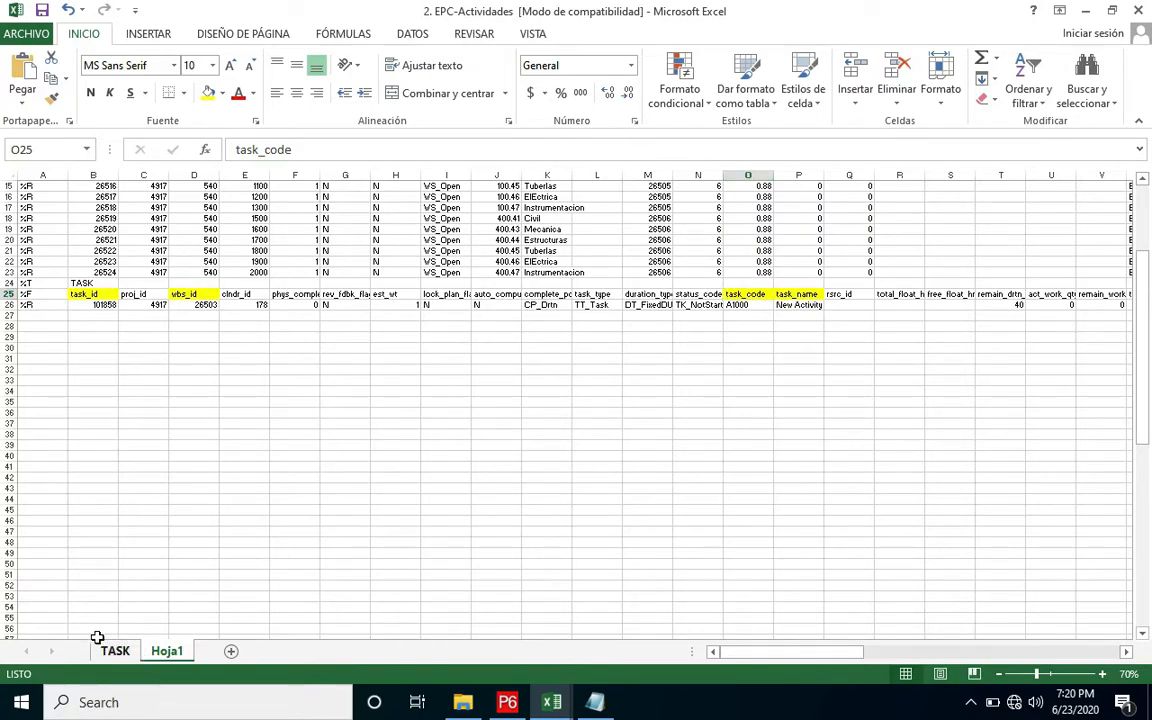
{"action": "left_click", "coordinate": [115, 651]}
{"action": "left_click", "coordinate": [378, 251]}
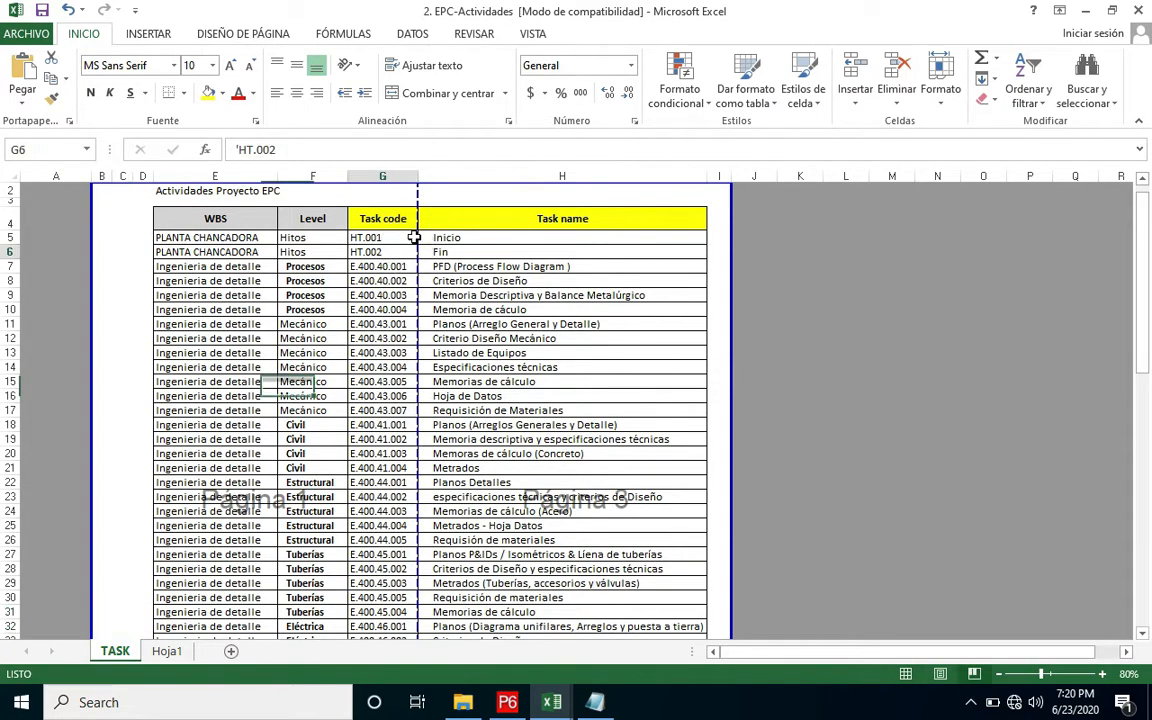
{"action": "left_click", "coordinate": [412, 237]}
{"action": "key", "text": "shift+alt+Right"}
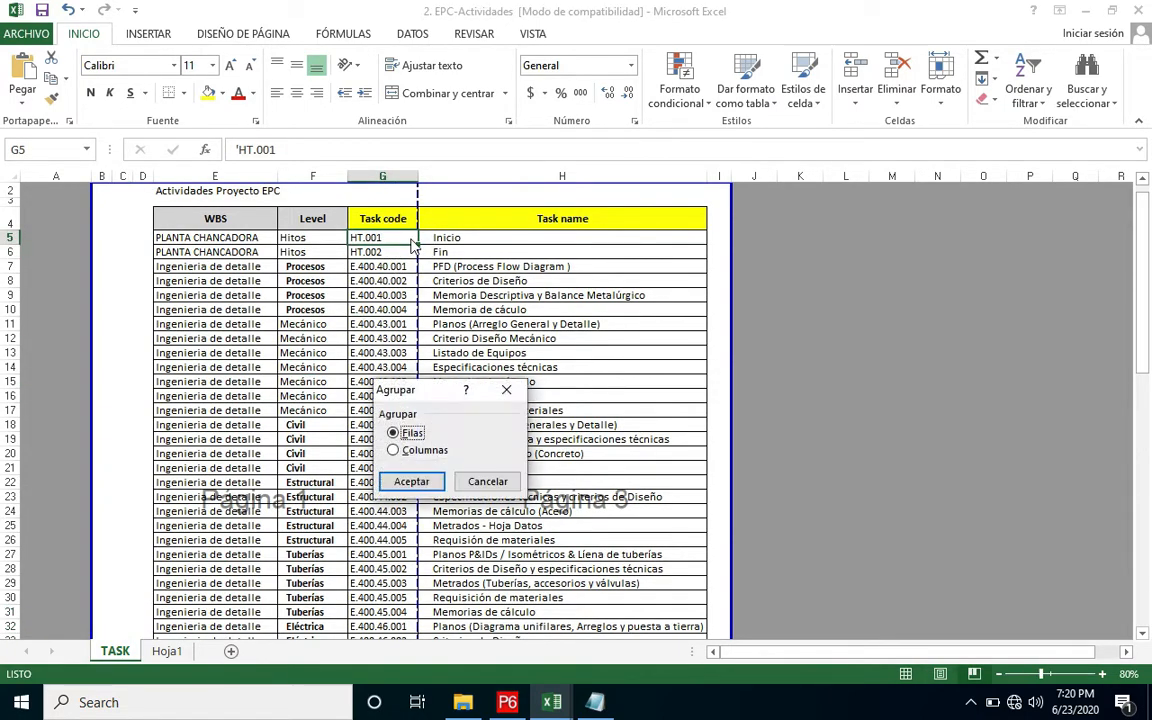
{"action": "key", "text": "Escape"}
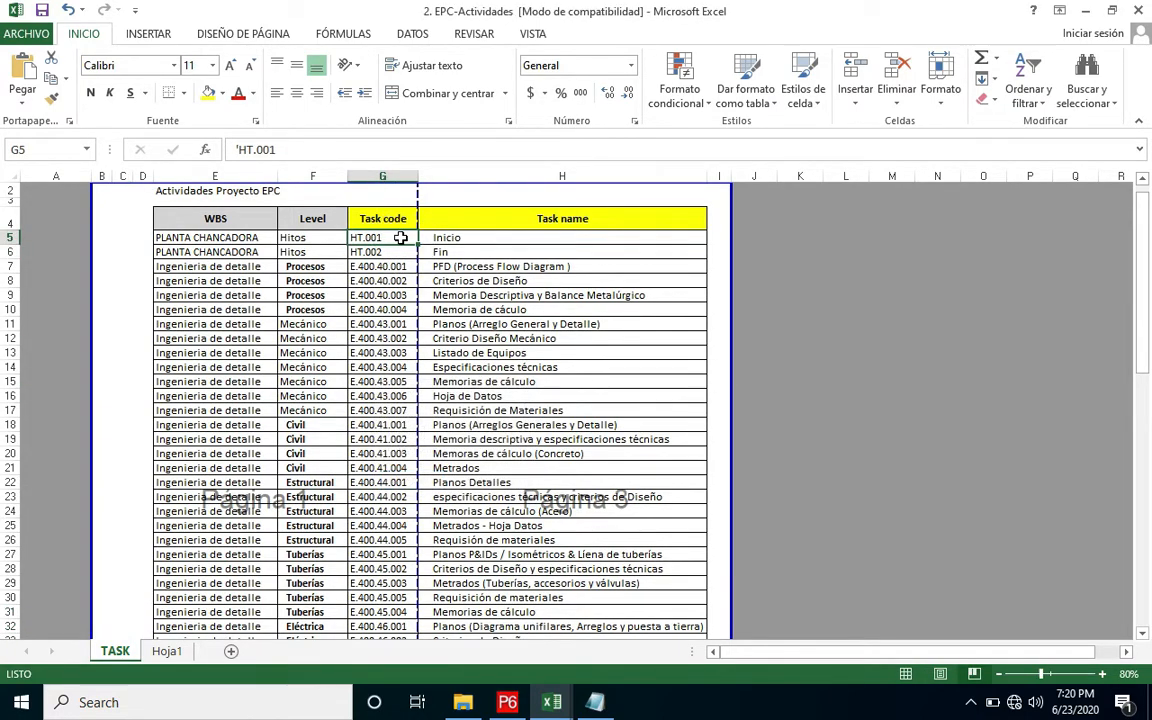
{"action": "key", "text": "shift+Right"}
{"action": "key", "text": "ctrl+shift+Down"}
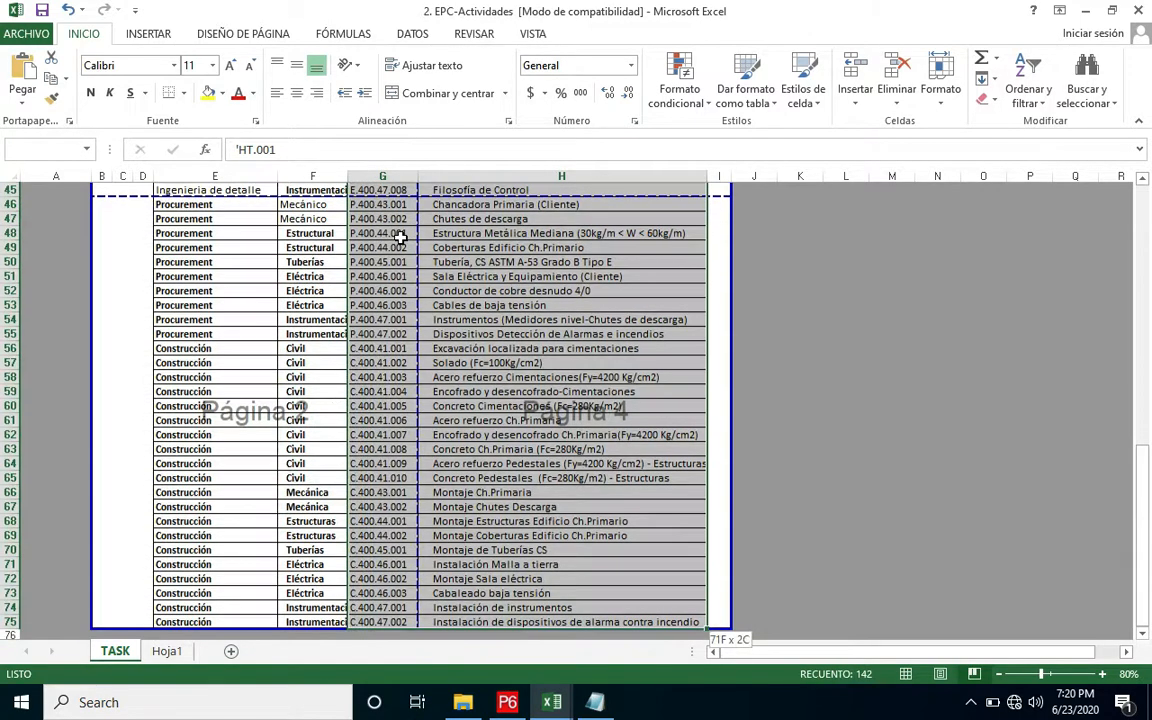
{"action": "key", "text": "ctrl+q"}
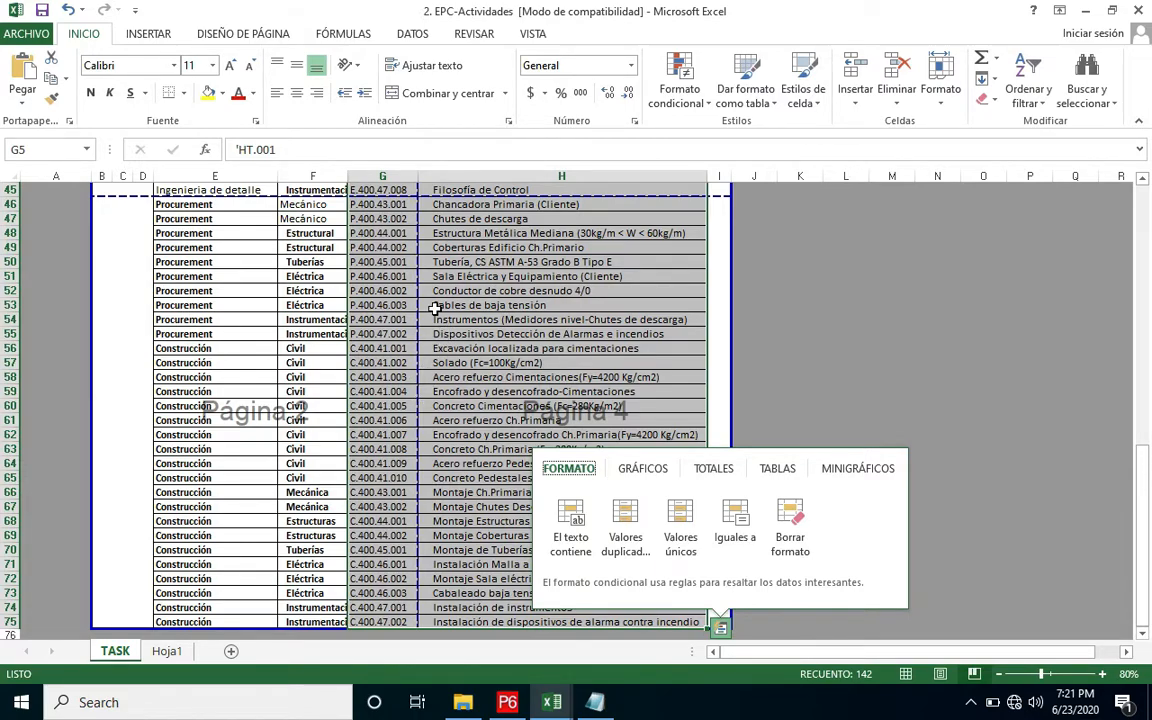
{"action": "left_click", "coordinate": [406, 262]}
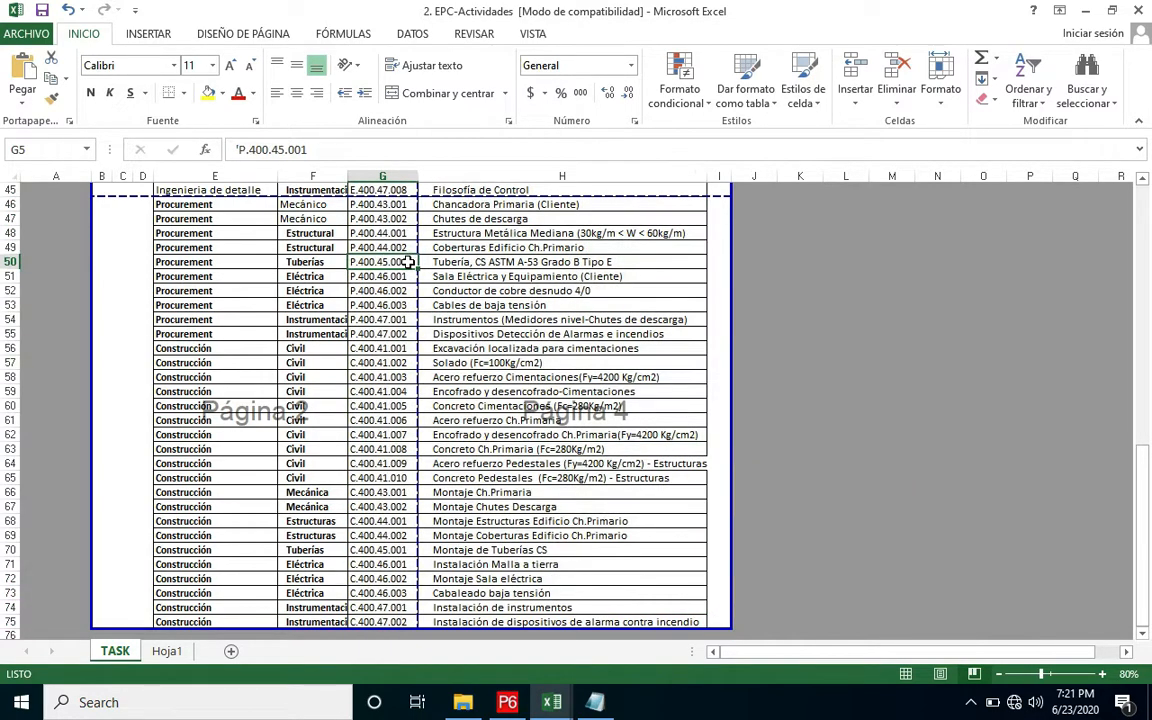
Copy all task codes and task names on the TASK sheet, range G5:H75
{"action": "left_click", "coordinate": [444, 621]}
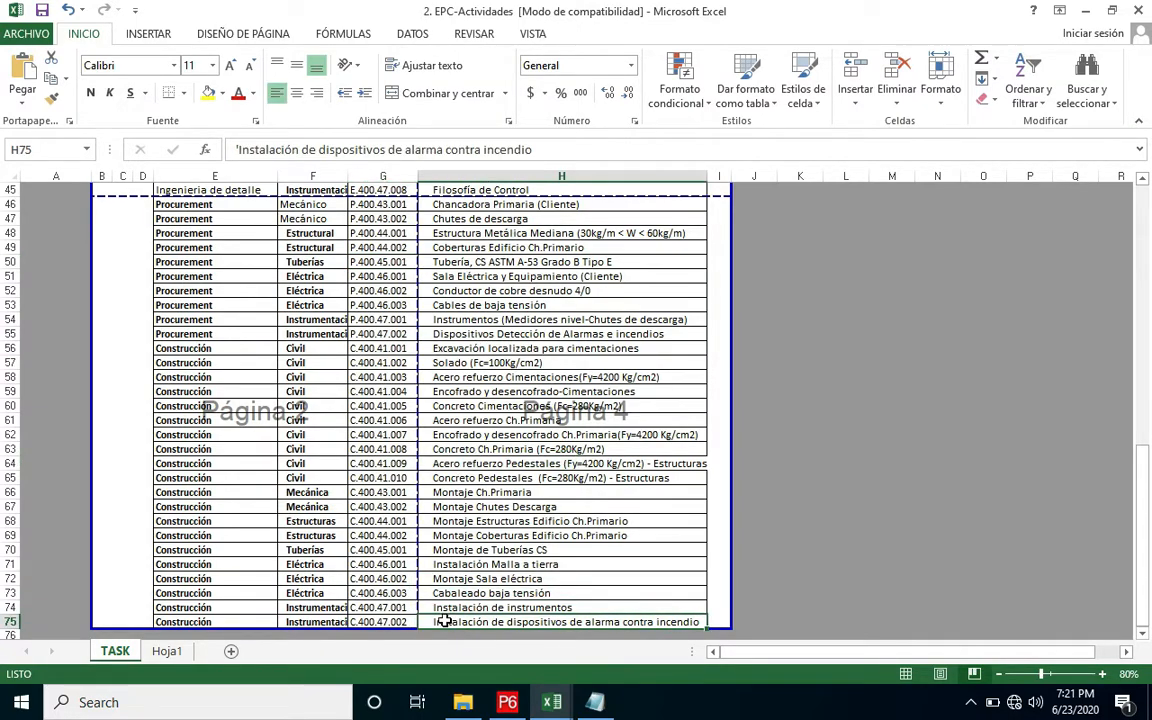
{"action": "key", "text": "Left"}
{"action": "key", "text": "ctrl+Up"}
{"action": "key", "text": "Down"}
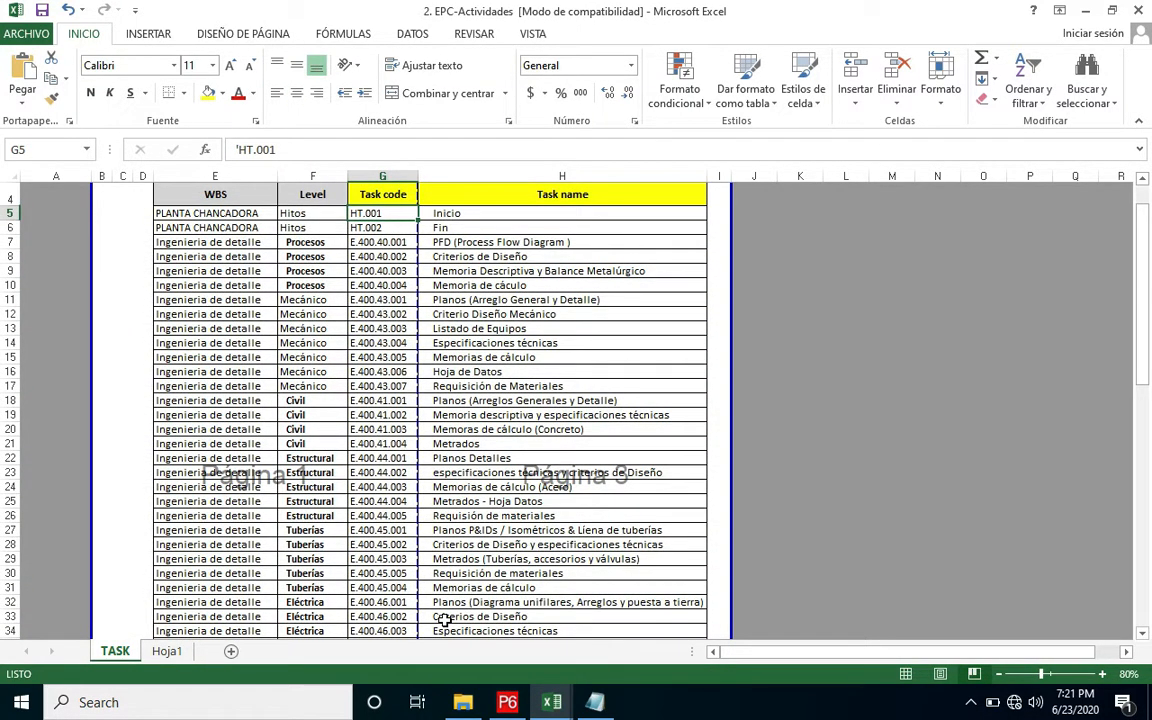
{"action": "key", "text": "shift+Right"}
{"action": "key", "text": "ctrl+shift+Down"}
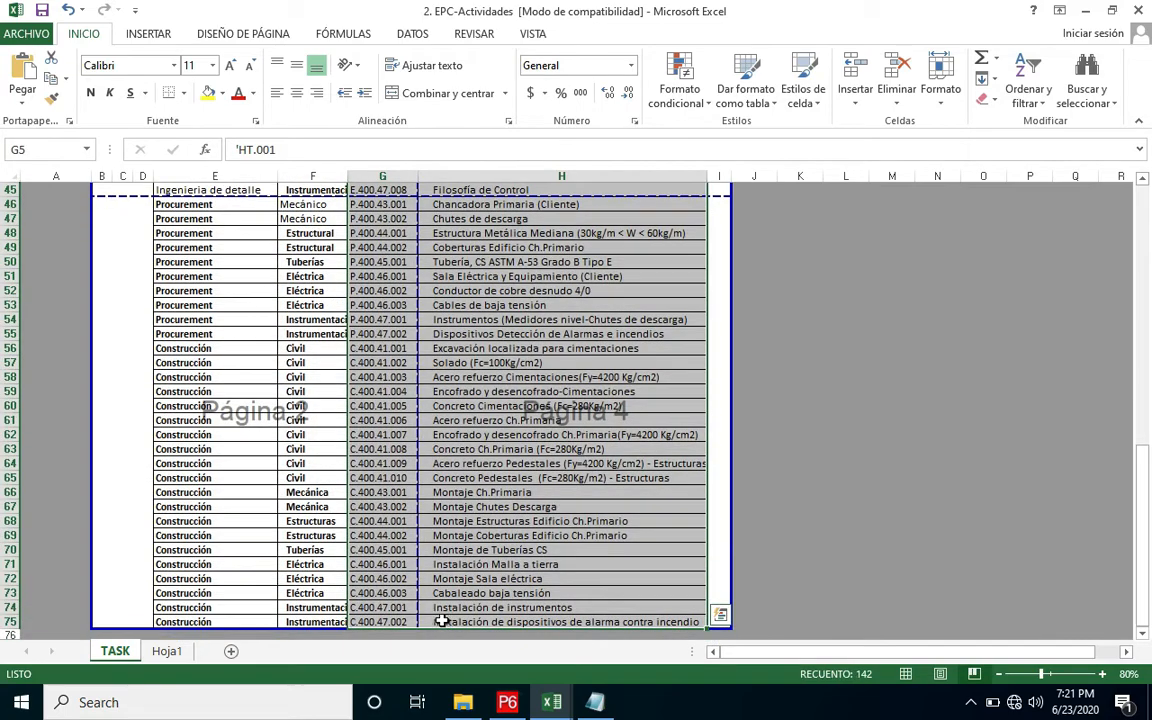
{"action": "key", "text": "ctrl+c"}
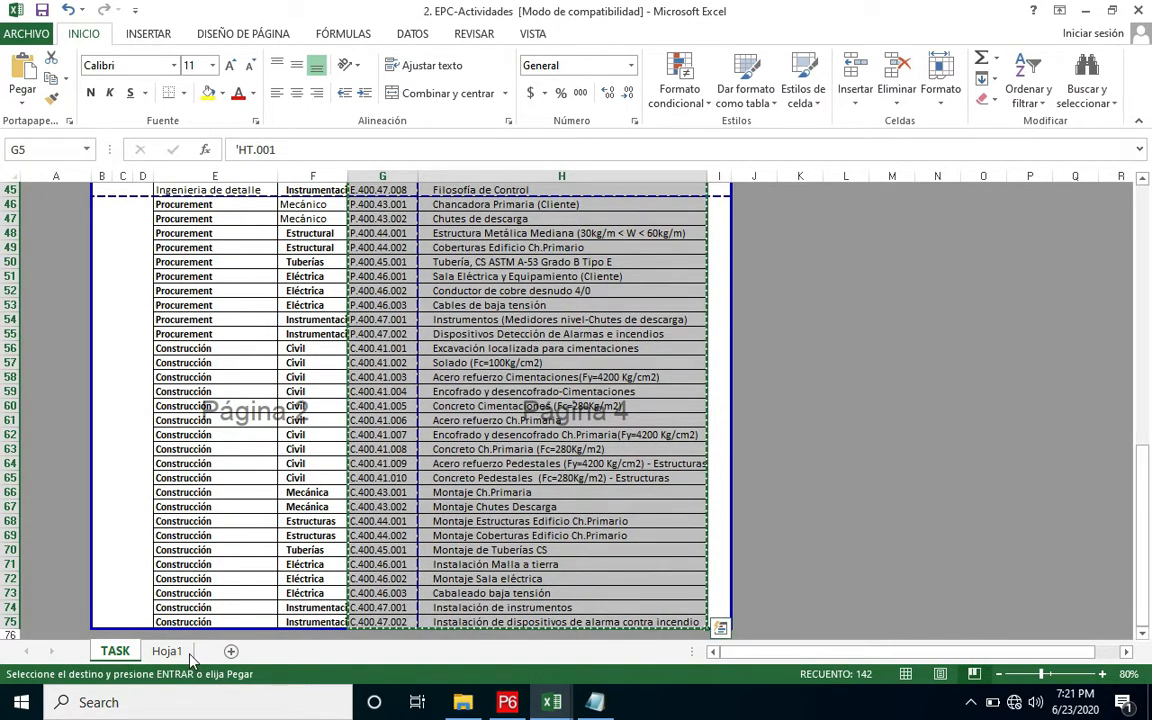
Paste the copied codes and names as values into Hoja1's task_code and task_name columns, starting at O26
{"action": "key", "text": "ctrl+Page_Down"}
{"action": "left_click", "coordinate": [737, 305]}
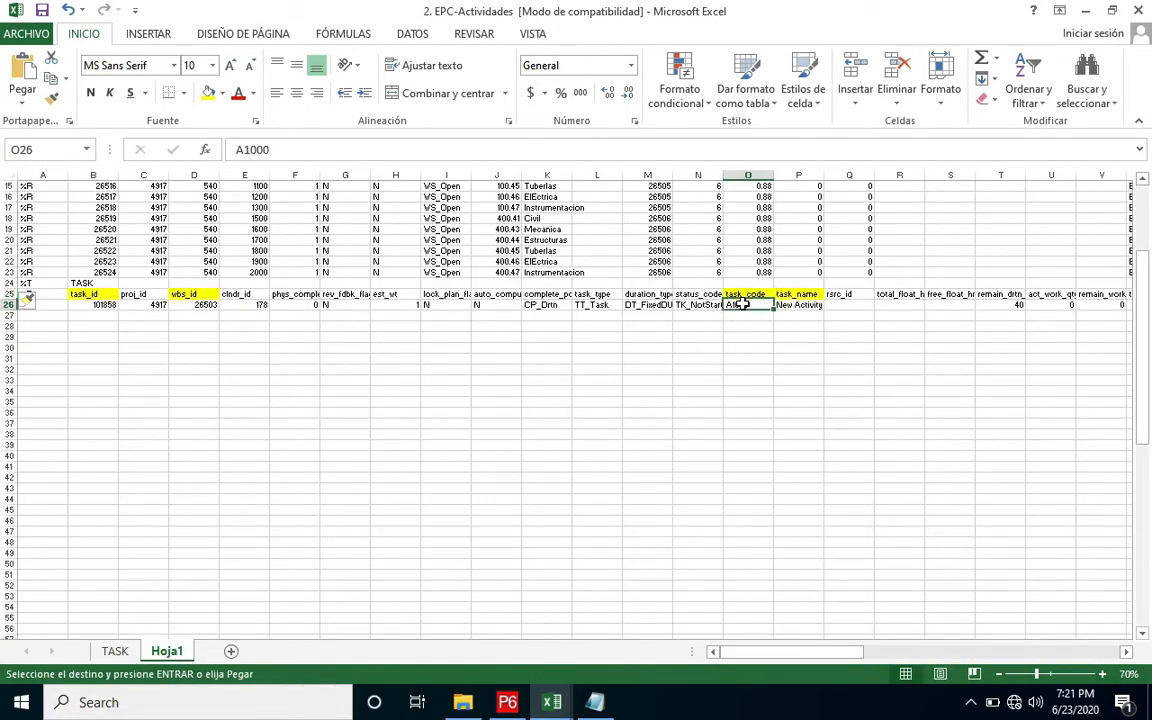
{"action": "right_click", "coordinate": [740, 305]}
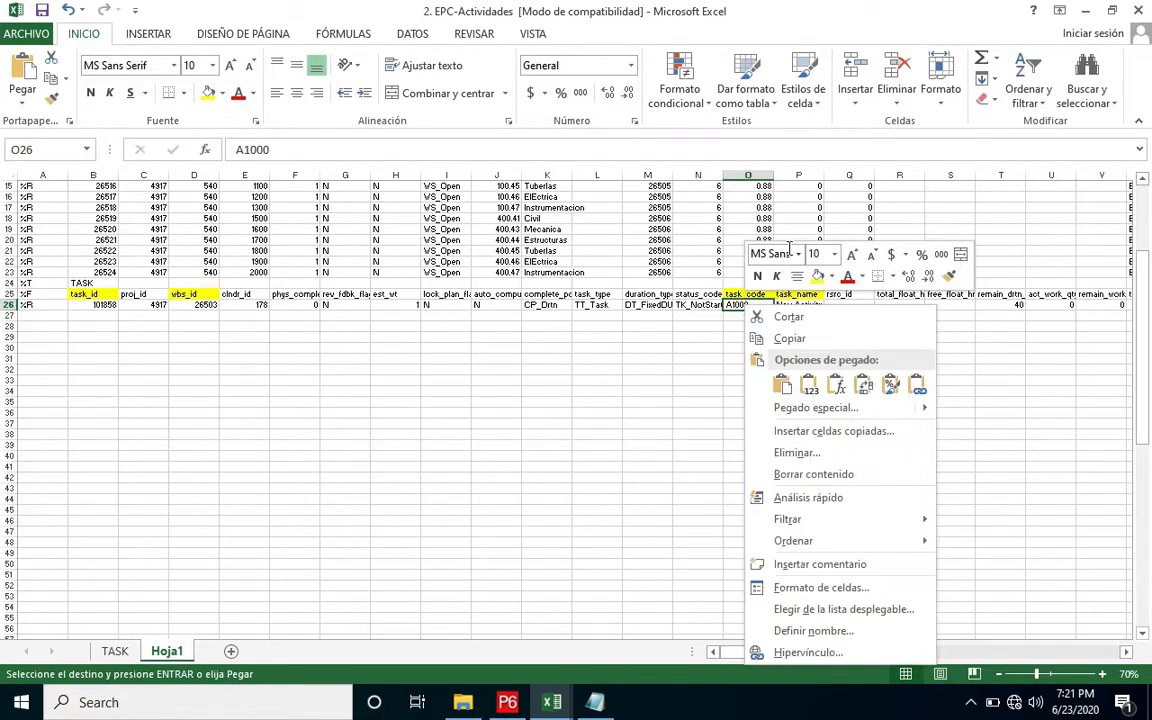
{"action": "left_click", "coordinate": [806, 385]}
{"action": "scroll", "coordinate": [783, 343], "scroll_direction": "down", "scroll_amount": 8}
{"action": "scroll", "coordinate": [783, 343], "scroll_direction": "down", "scroll_amount": 12}
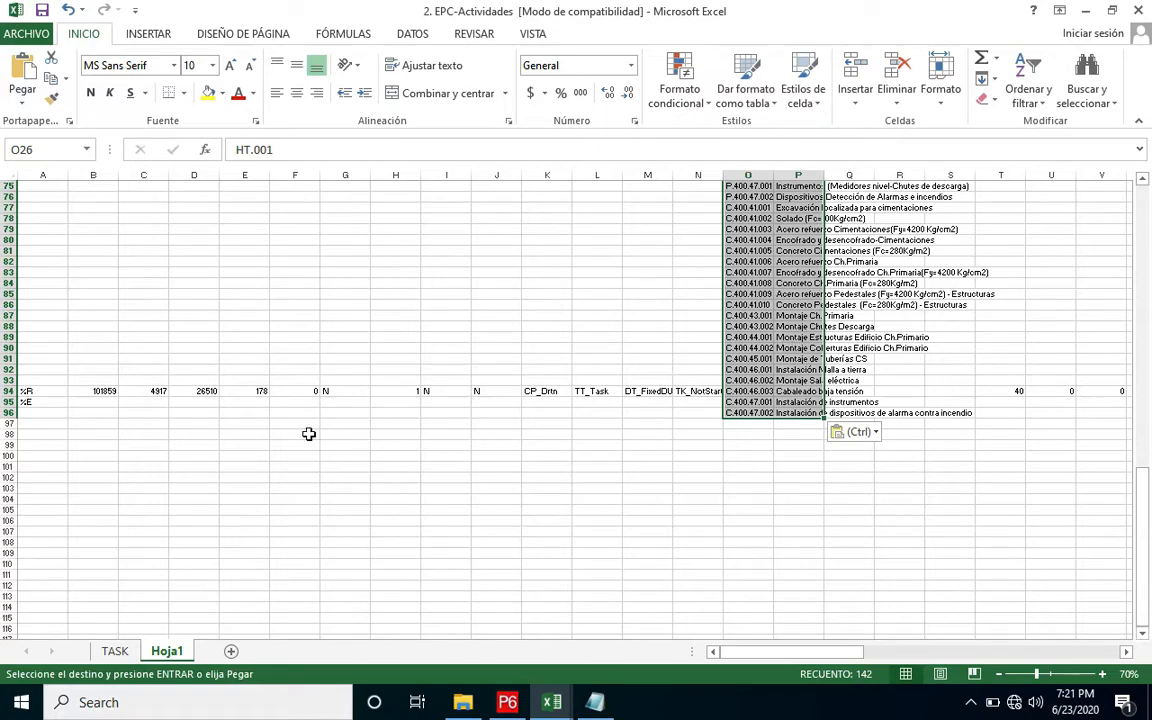
Copy the %E end marker from A95 to A97, below the last pasted activity
{"action": "left_click", "coordinate": [50, 402]}
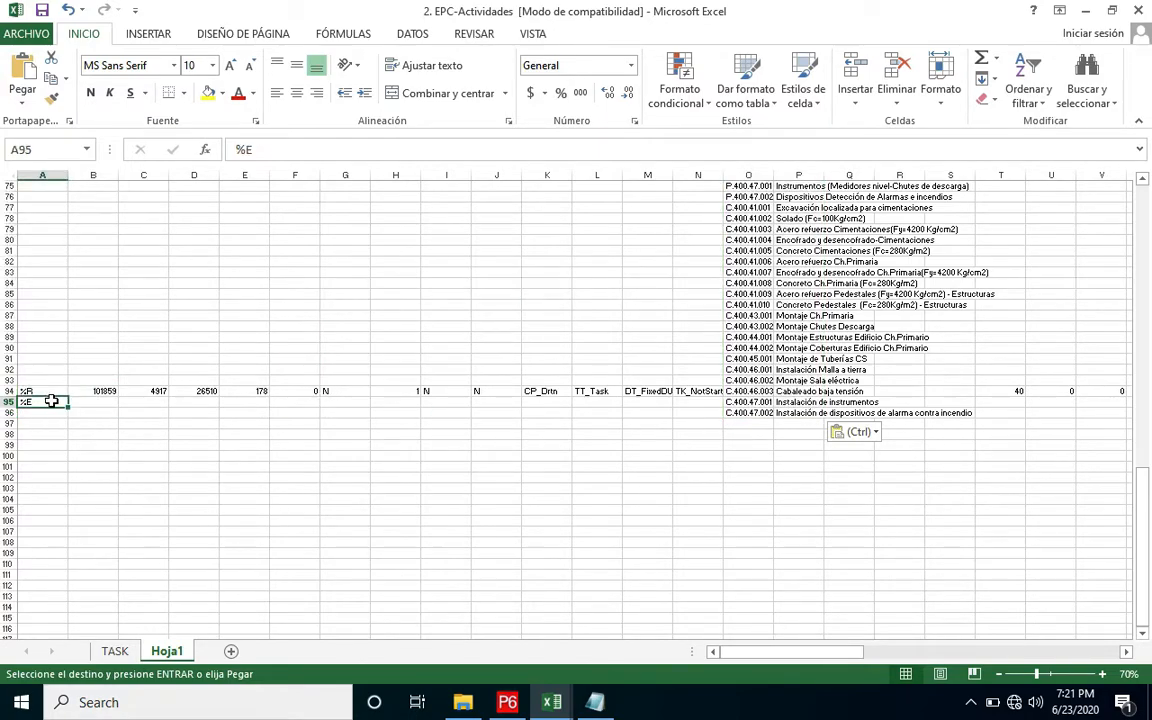
{"action": "key", "text": "ctrl+c"}
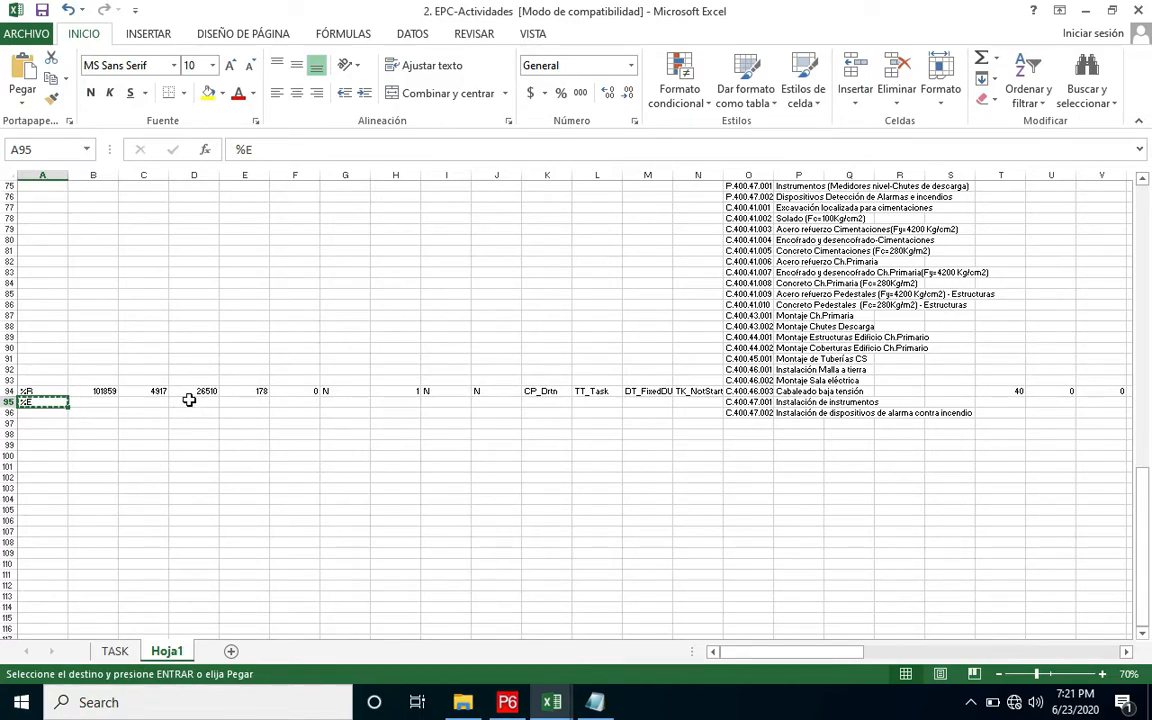
{"action": "left_click", "coordinate": [345, 424]}
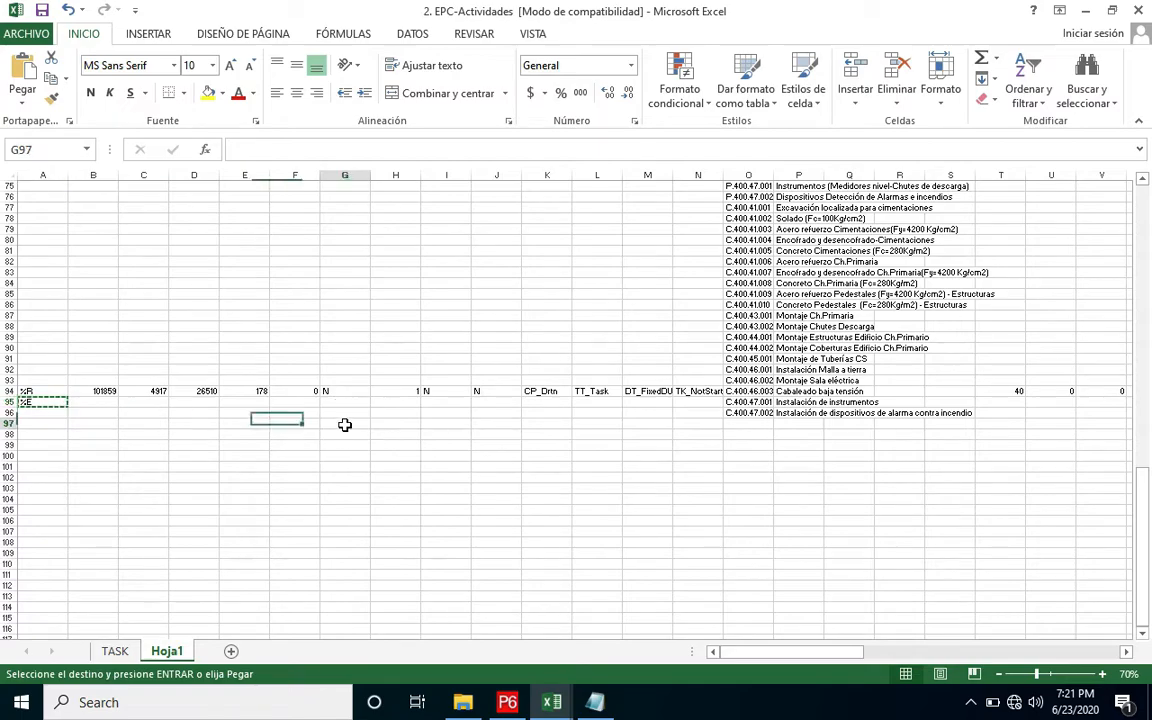
{"action": "key", "text": "Right"}
{"action": "key", "text": "Right"}
{"action": "key", "text": "Right"}
{"action": "key", "text": "Right"}
{"action": "key", "text": "Right"}
{"action": "key", "text": "Right"}
{"action": "key", "text": "Right"}
{"action": "key", "text": "Right"}
{"action": "key", "text": "Left"}
{"action": "key", "text": "Left"}
{"action": "key", "text": "Home"}
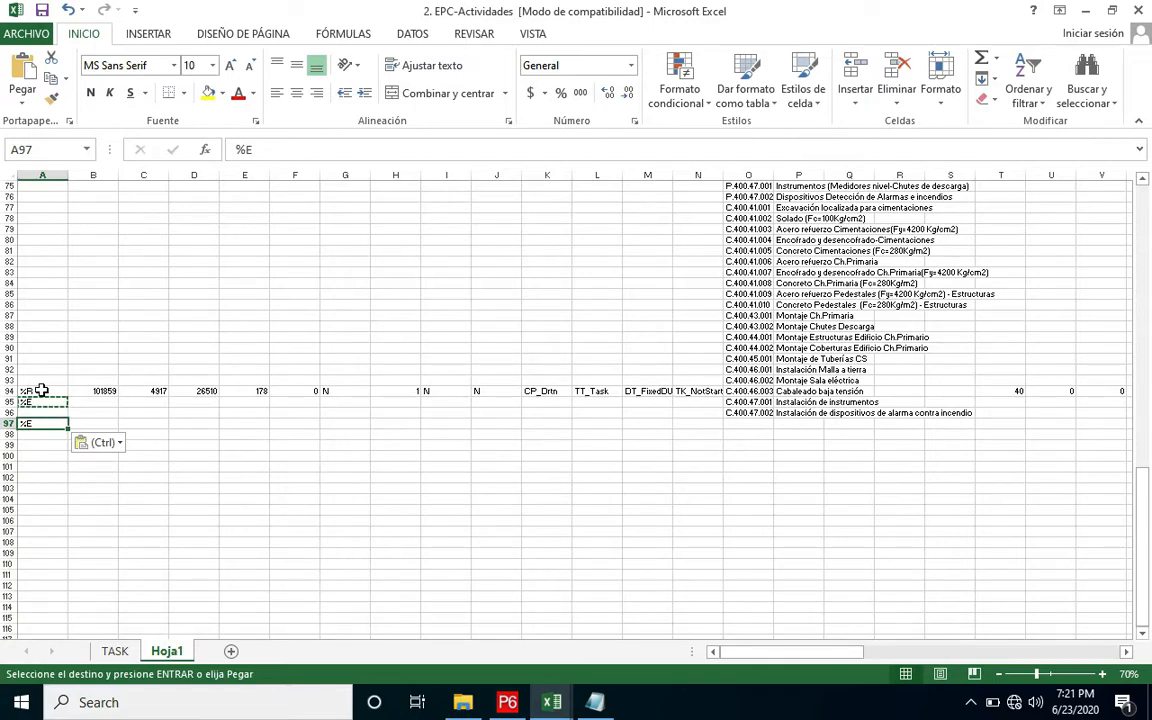
Clear the leftover %R and %E markers from cells A94 and A95
{"action": "left_click_drag", "start_coordinate": [41, 390], "coordinate": [38, 399]}
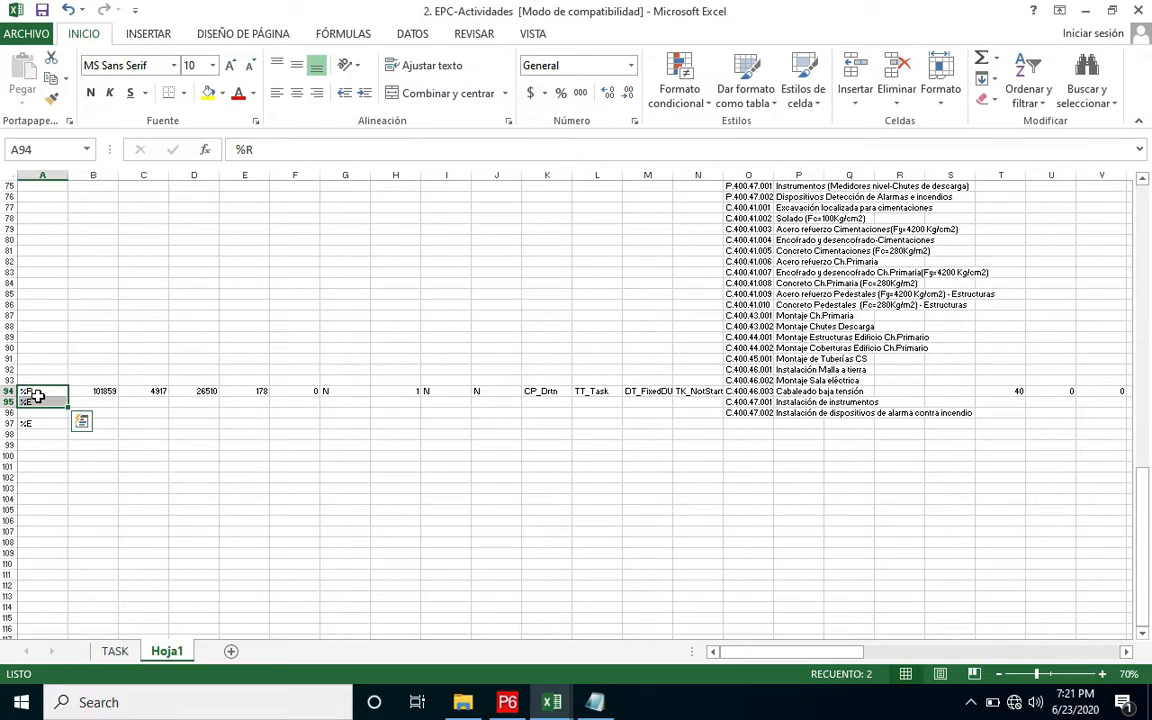
{"action": "key", "text": "BackSpace"}
{"action": "key", "text": "Right"}
{"action": "key", "text": "Left"}
{"action": "key", "text": "Down"}
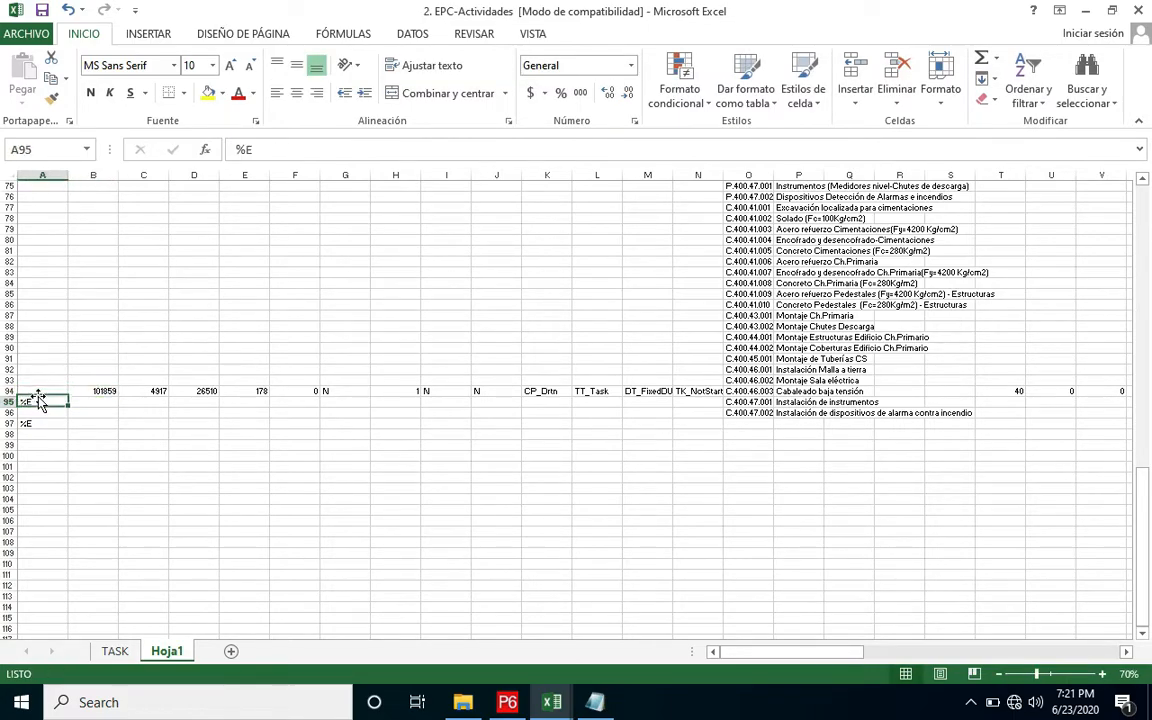
{"action": "left_click_drag", "start_coordinate": [38, 400], "coordinate": [37, 395]}
{"action": "key", "text": "BackSpace"}
{"action": "key", "text": "Up"}
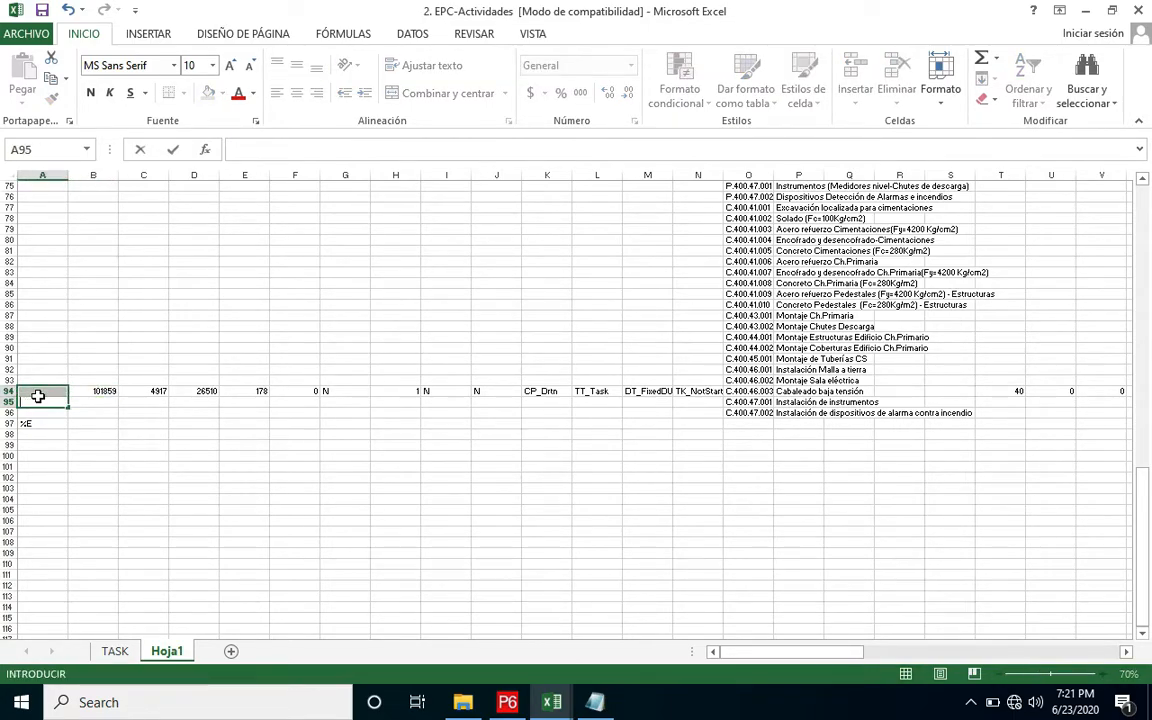
Clear the old activity's values in row 94 from column B through column N
{"action": "key", "text": "Right"}
{"action": "key", "text": "BackSpace"}
{"action": "key", "text": "Right"}
{"action": "key", "text": "BackSpace"}
{"action": "key", "text": "Right"}
{"action": "key", "text": "BackSpace"}
{"action": "key", "text": "Right"}
{"action": "key", "text": "BackSpace"}
{"action": "key", "text": "Right"}
{"action": "key", "text": "BackSpace"}
{"action": "key", "text": "Right"}
{"action": "key", "text": "BackSpace"}
{"action": "key", "text": "Right"}
{"action": "key", "text": "BackSpace"}
{"action": "key", "text": "Right"}
{"action": "key", "text": "BackSpace"}
{"action": "key", "text": "Right"}
{"action": "key", "text": "BackSpace"}
{"action": "key", "text": "Right"}
{"action": "key", "text": "BackSpace"}
{"action": "key", "text": "Right"}
{"action": "key", "text": "BackSpace"}
{"action": "key", "text": "Right"}
{"action": "key", "text": "BackSpace"}
{"action": "key", "text": "Right"}
{"action": "key", "text": "BackSpace"}
{"action": "key", "text": "Right"}
{"action": "key", "text": "Right"}
{"action": "key", "text": "BackSpace"}
{"action": "key", "text": "Right"}
{"action": "key", "text": "Right"}
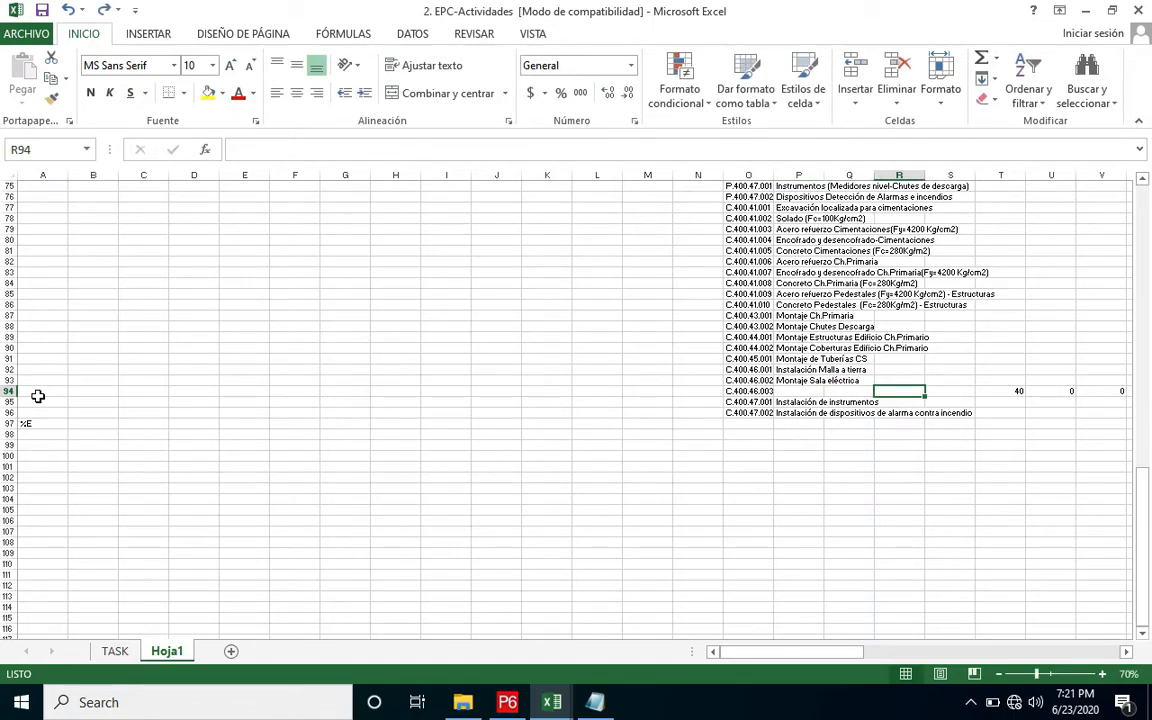
{"action": "key", "text": "ctrl+z"}
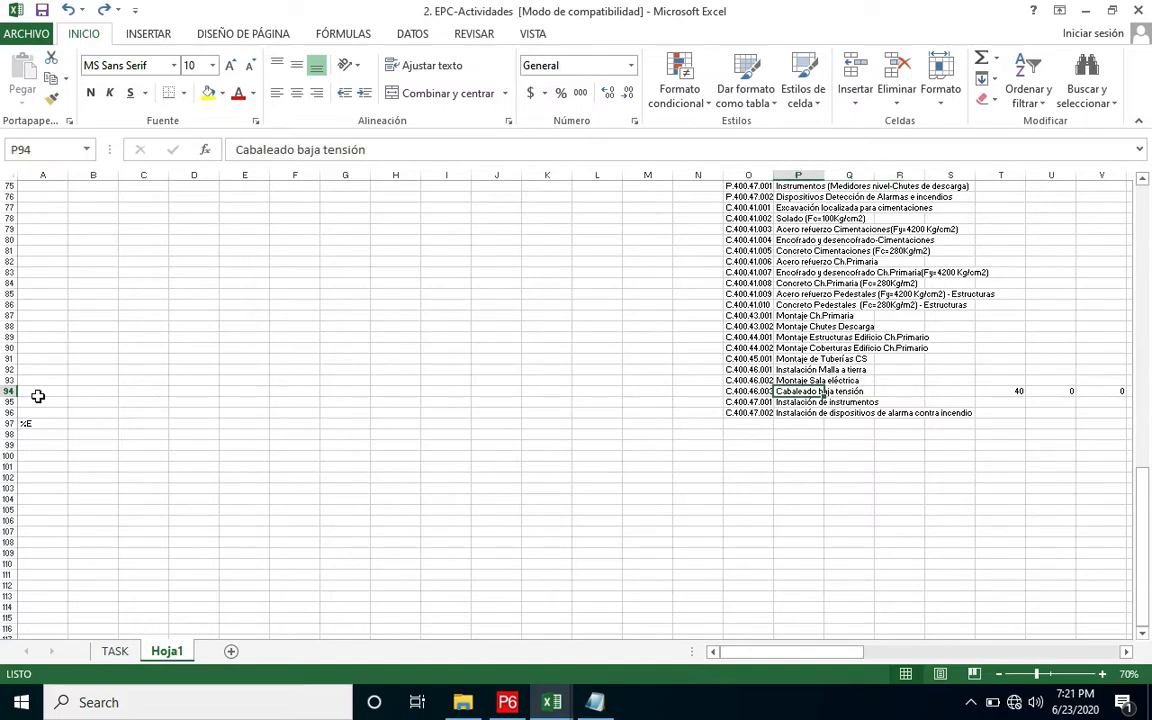
{"action": "key", "text": "ctrl+z"}
Enter task_id 101859 in B27, based on a copy of the first activity's ID in B26
{"action": "scroll", "coordinate": [76, 376], "scroll_direction": "up", "scroll_amount": 20}
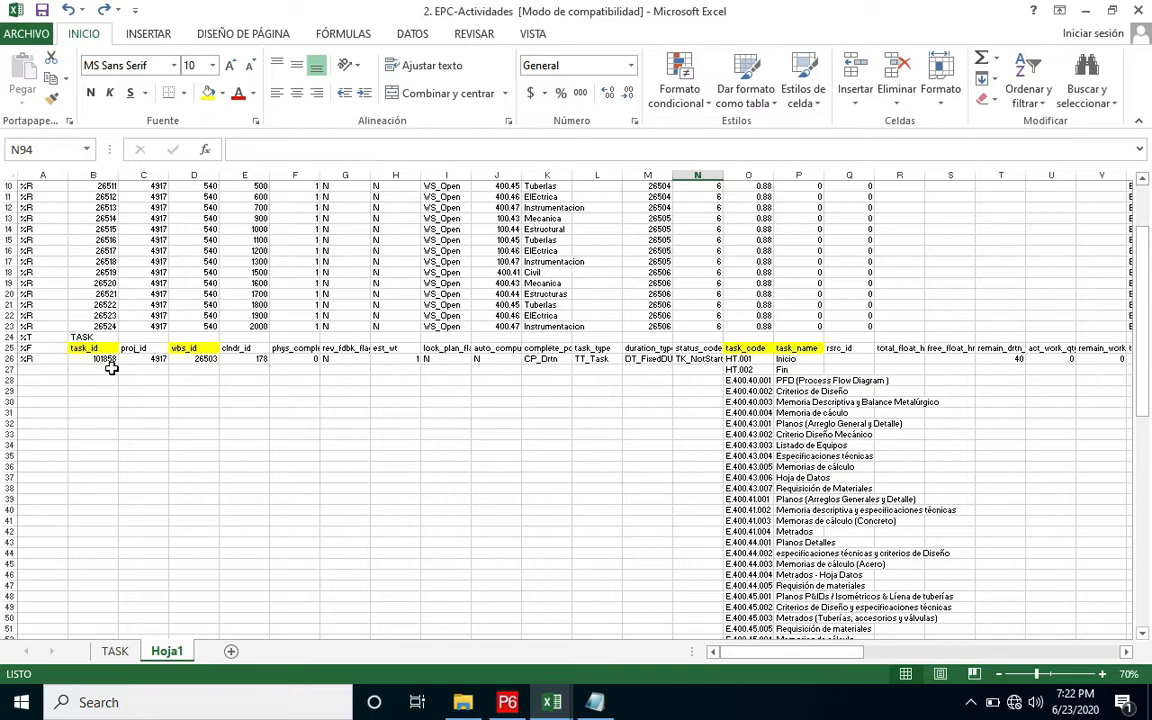
{"action": "left_click", "coordinate": [108, 359]}
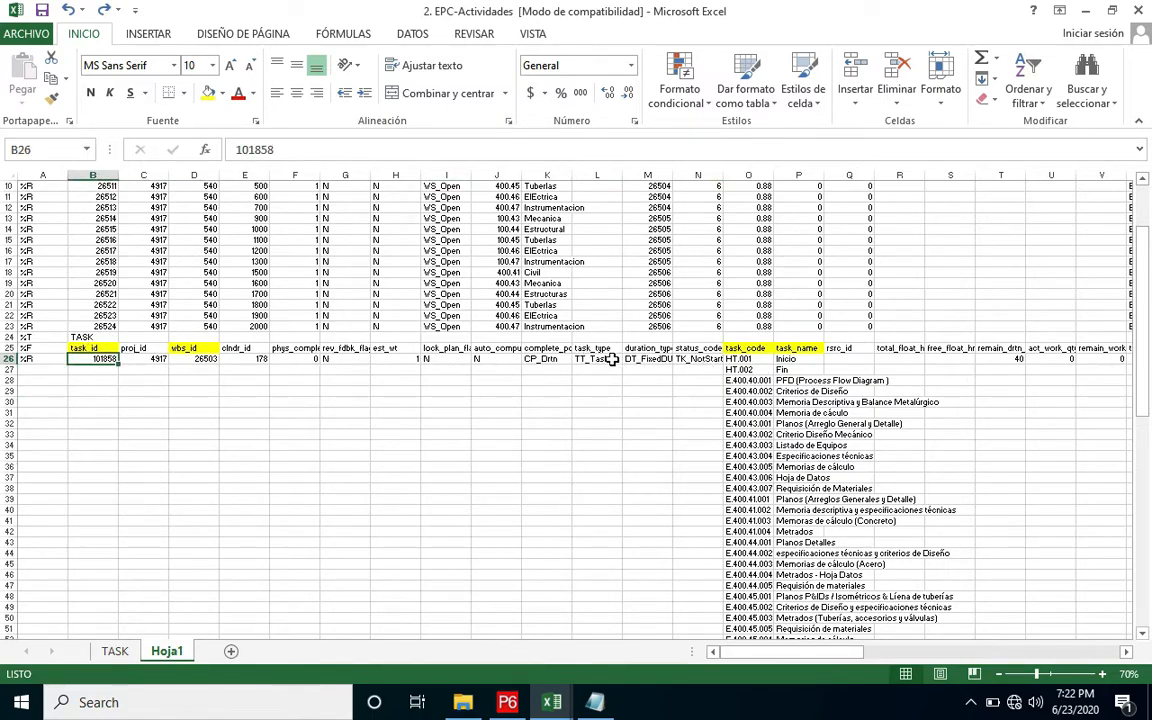
{"action": "left_click", "coordinate": [114, 369]}
{"action": "left_click", "coordinate": [108, 359]}
{"action": "left_click", "coordinate": [111, 372]}
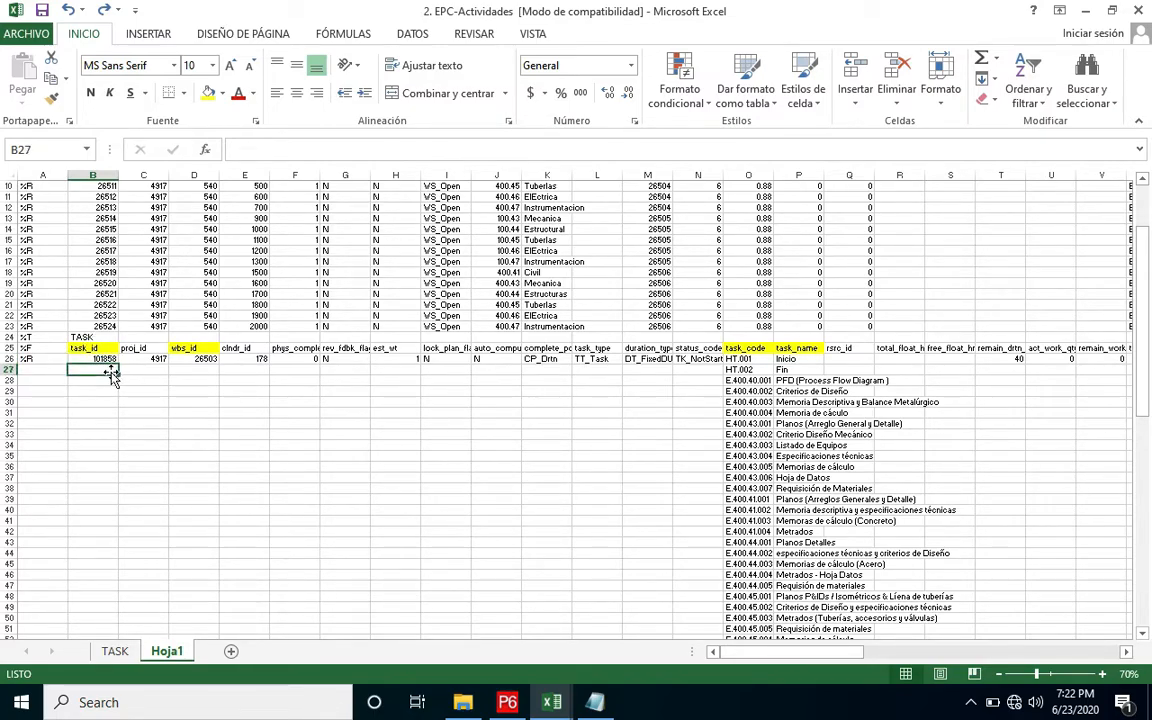
{"action": "left_click", "coordinate": [106, 360]}
{"action": "left_click", "coordinate": [118, 364]}
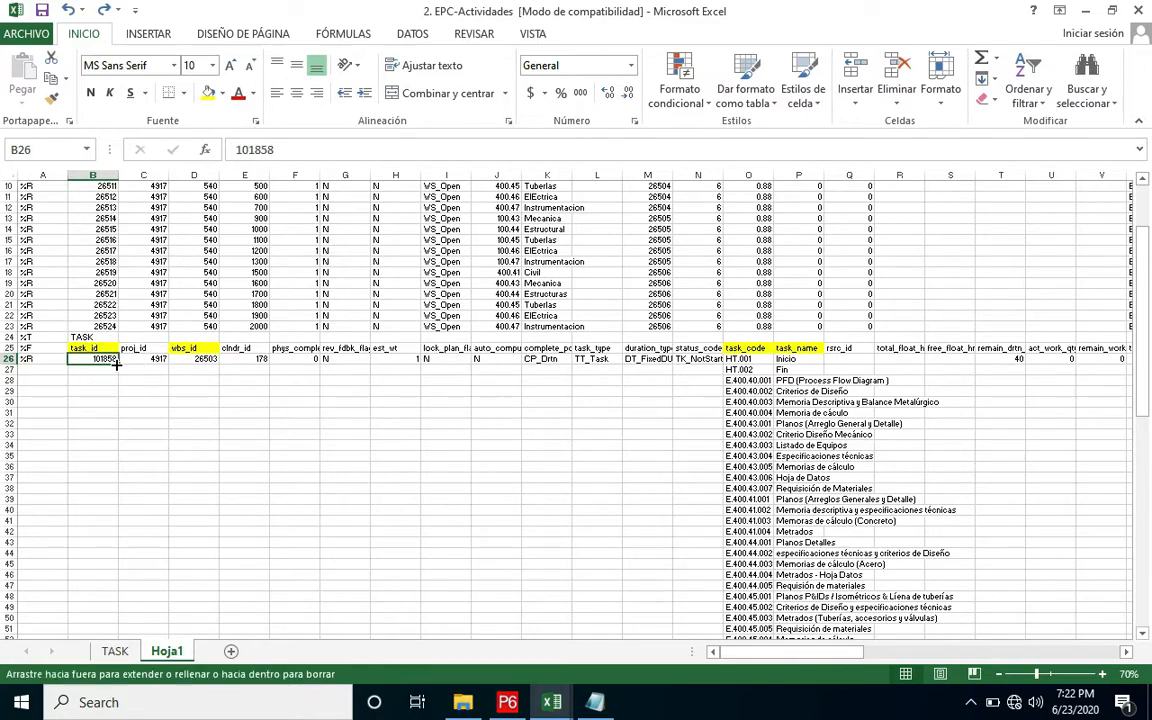
{"action": "double_click", "coordinate": [254, 149]}
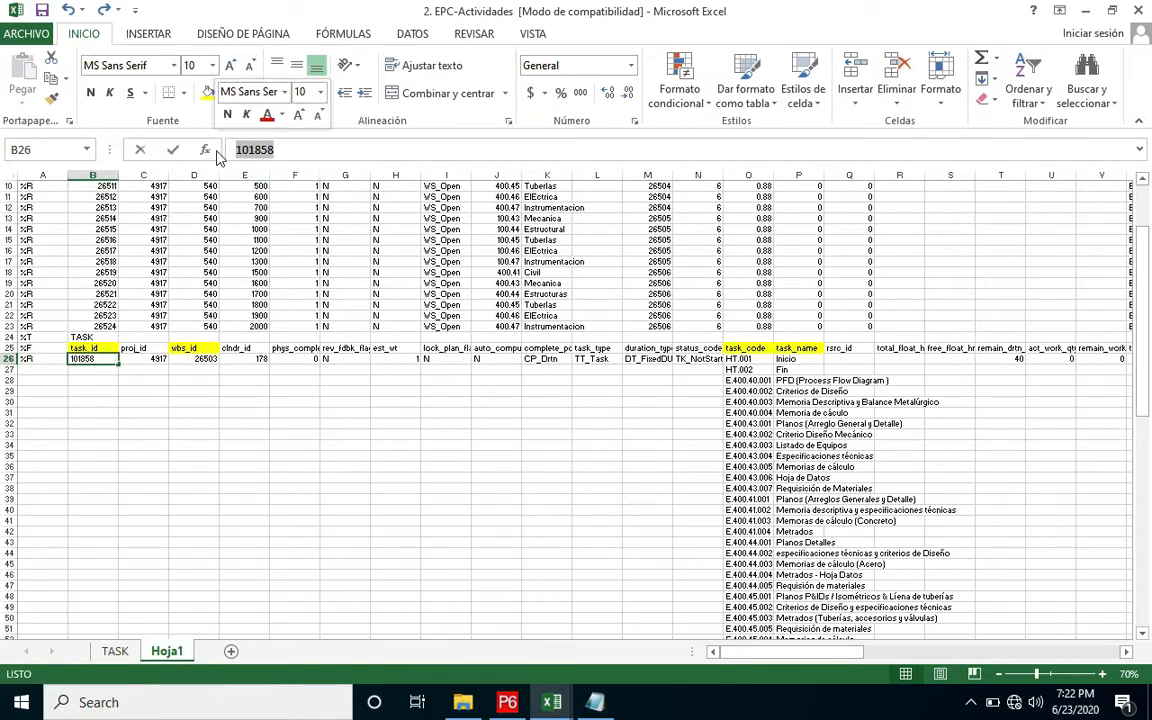
{"action": "key", "text": "ctrl+c"}
{"action": "left_click", "coordinate": [98, 370]}
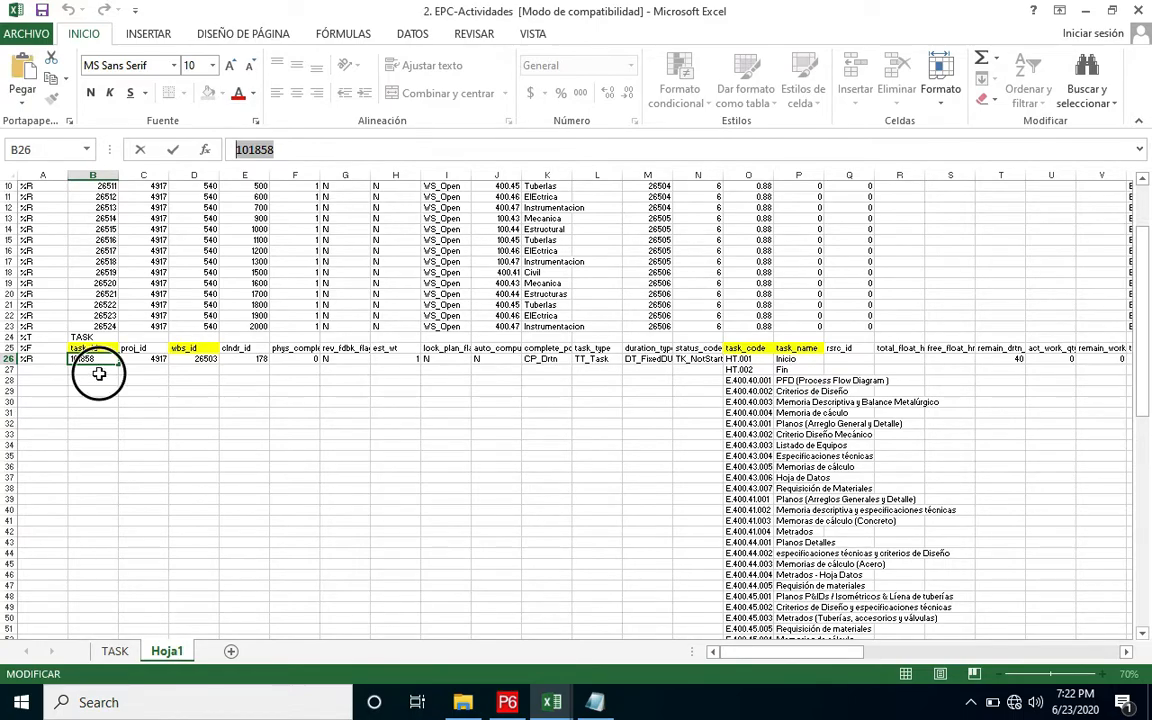
{"action": "key", "text": "ctrl+v"}
{"action": "left_click", "coordinate": [328, 152]}
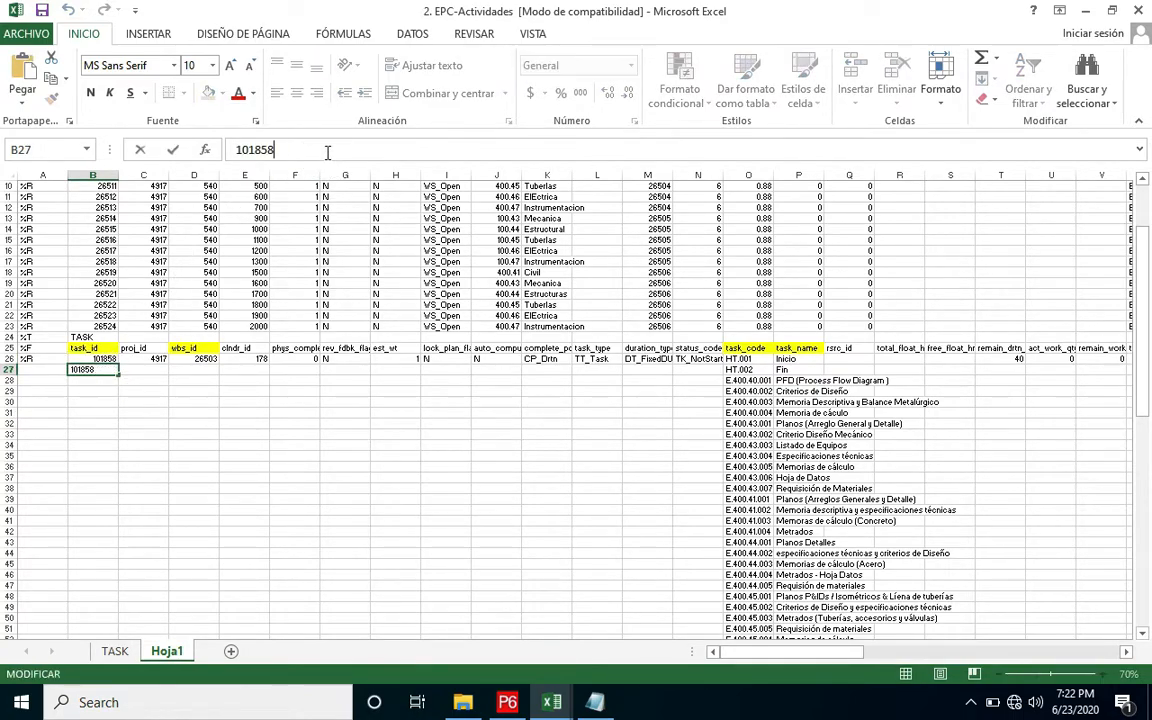
{"action": "type", "text": "9"}
{"action": "key", "text": "Return"}
Fill the task_id series from B26:B27 down to row 96, the last activity
{"action": "key", "text": "Up"}
{"action": "key", "text": "Up"}
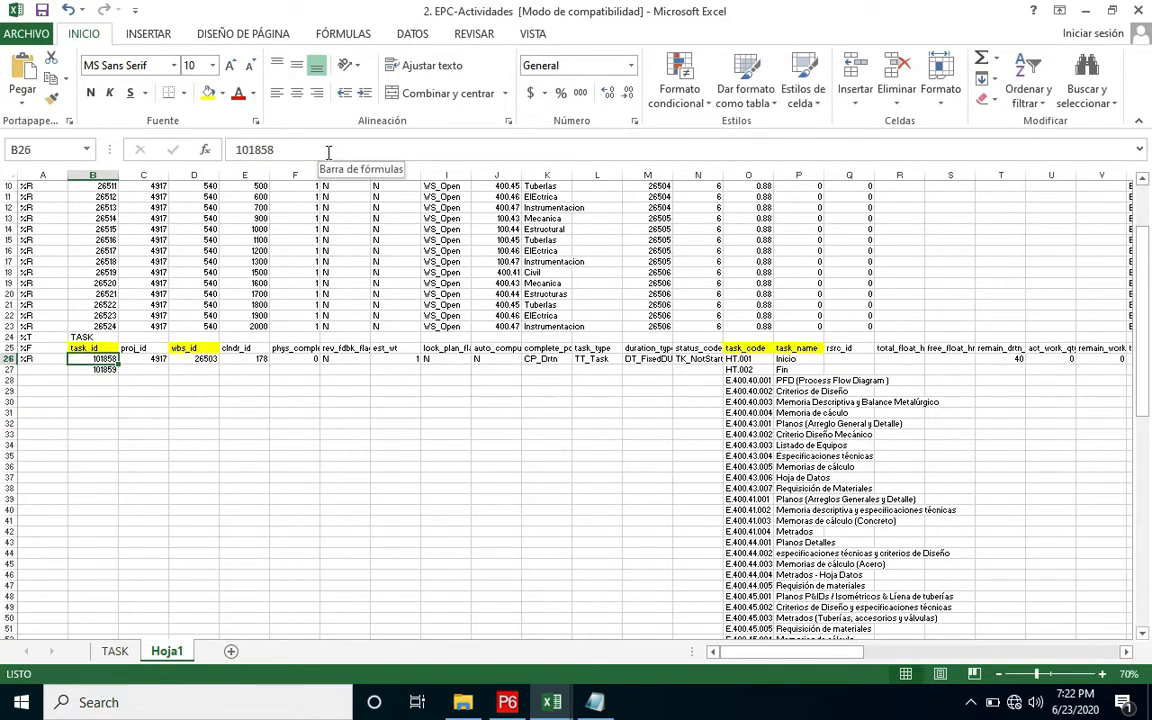
{"action": "key", "text": "shift+Down"}
{"action": "left_click_drag", "start_coordinate": [118, 373], "coordinate": [118, 615]}
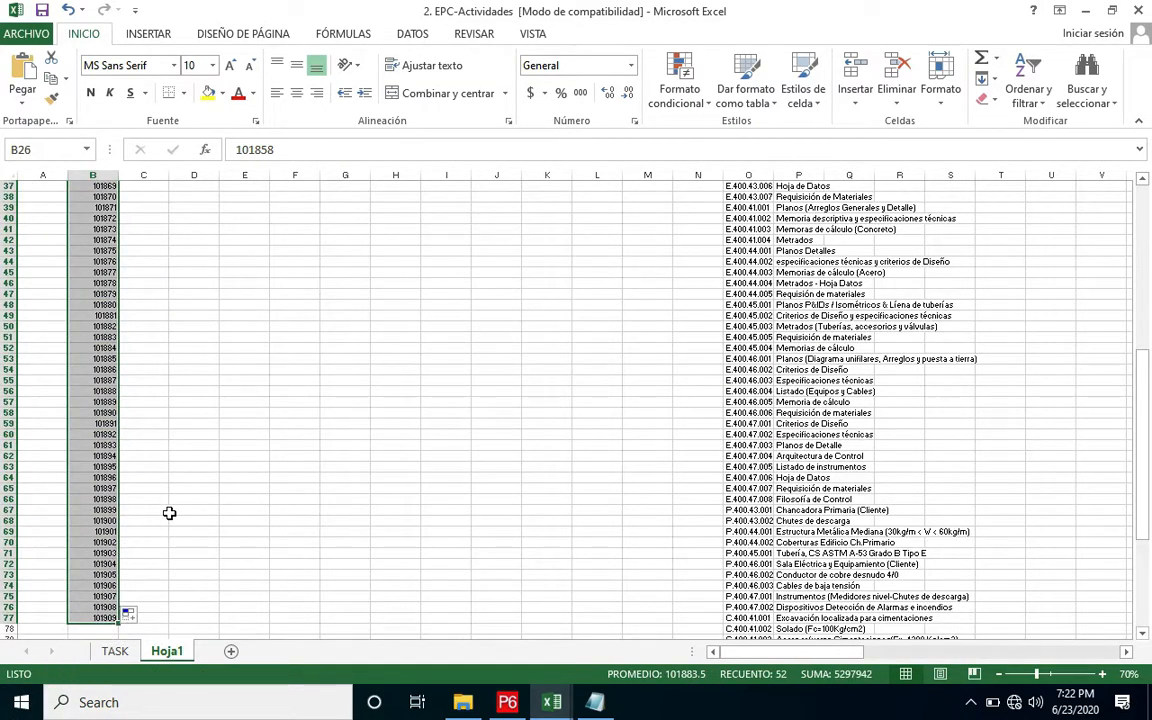
{"action": "scroll", "coordinate": [165, 518], "scroll_direction": "down", "scroll_amount": 9}
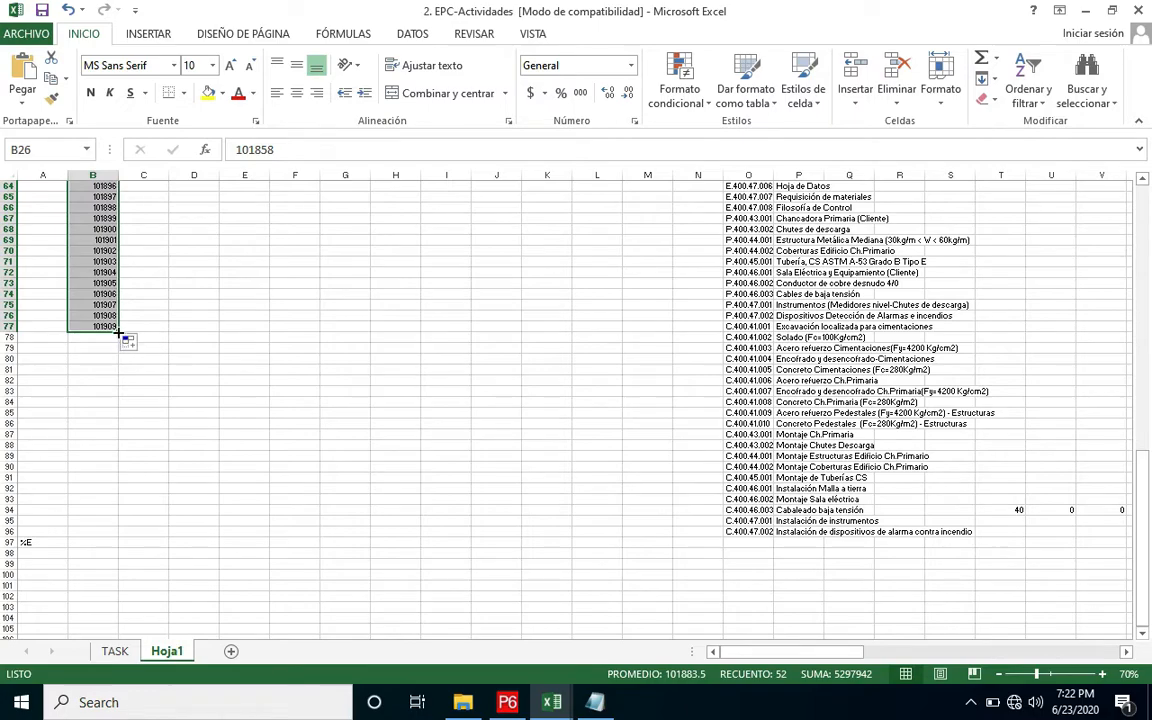
{"action": "left_click_drag", "start_coordinate": [118, 330], "coordinate": [90, 535]}
{"action": "left_click", "coordinate": [325, 262]}
{"action": "scroll", "coordinate": [314, 277], "scroll_direction": "up", "scroll_amount": 14}
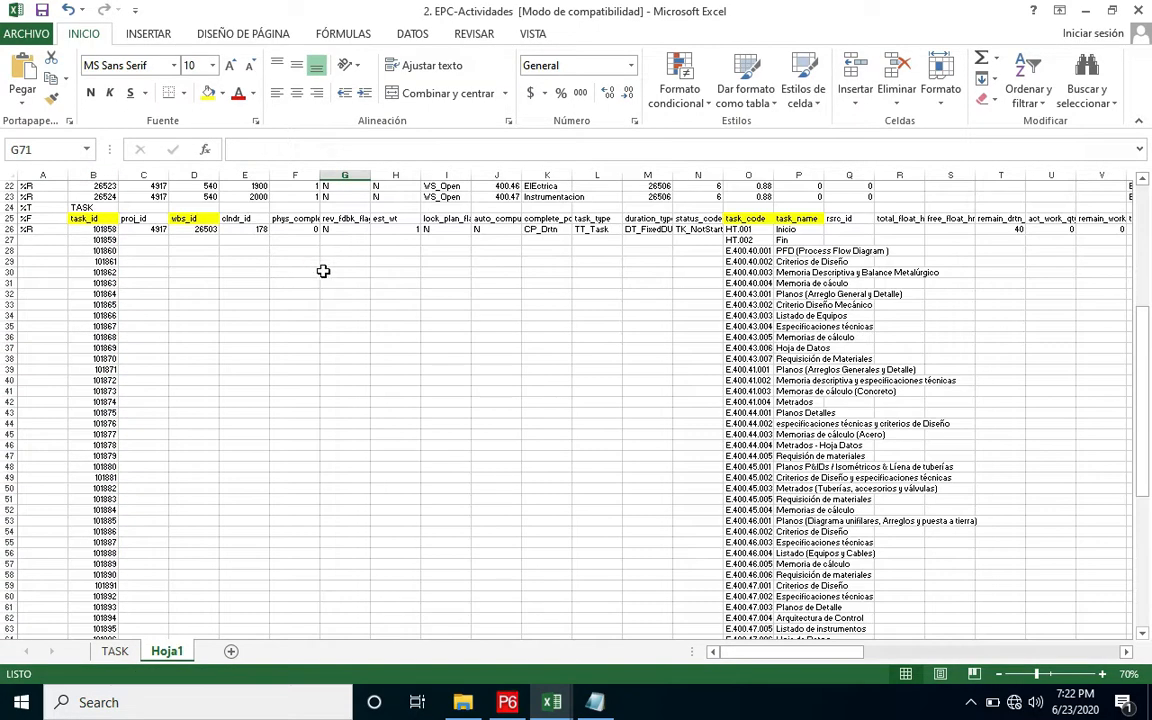
Check the wbs_id of the root WBS element and the WBS and level assigned to the Inicio and Fin milestones in the TASK sheet
{"action": "scroll", "coordinate": [314, 277], "scroll_direction": "up", "scroll_amount": 6}
{"action": "left_click", "coordinate": [195, 434]}
{"action": "left_click", "coordinate": [197, 423]}
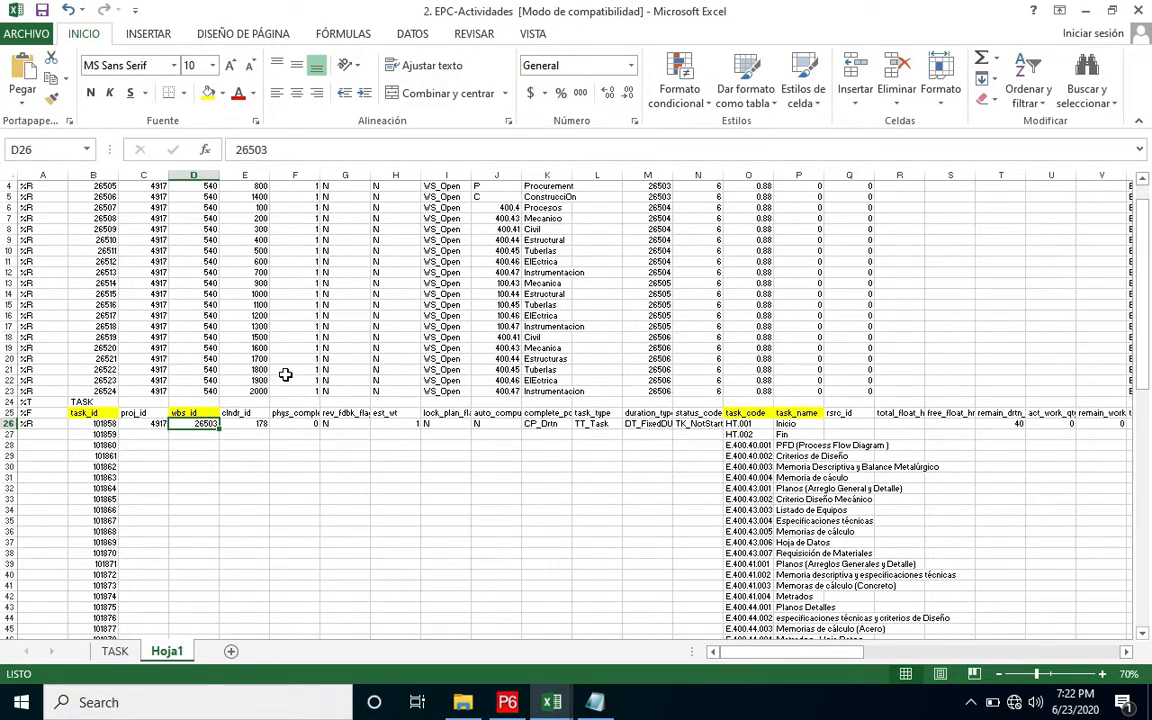
{"action": "scroll", "coordinate": [185, 287], "scroll_direction": "up", "scroll_amount": 1}
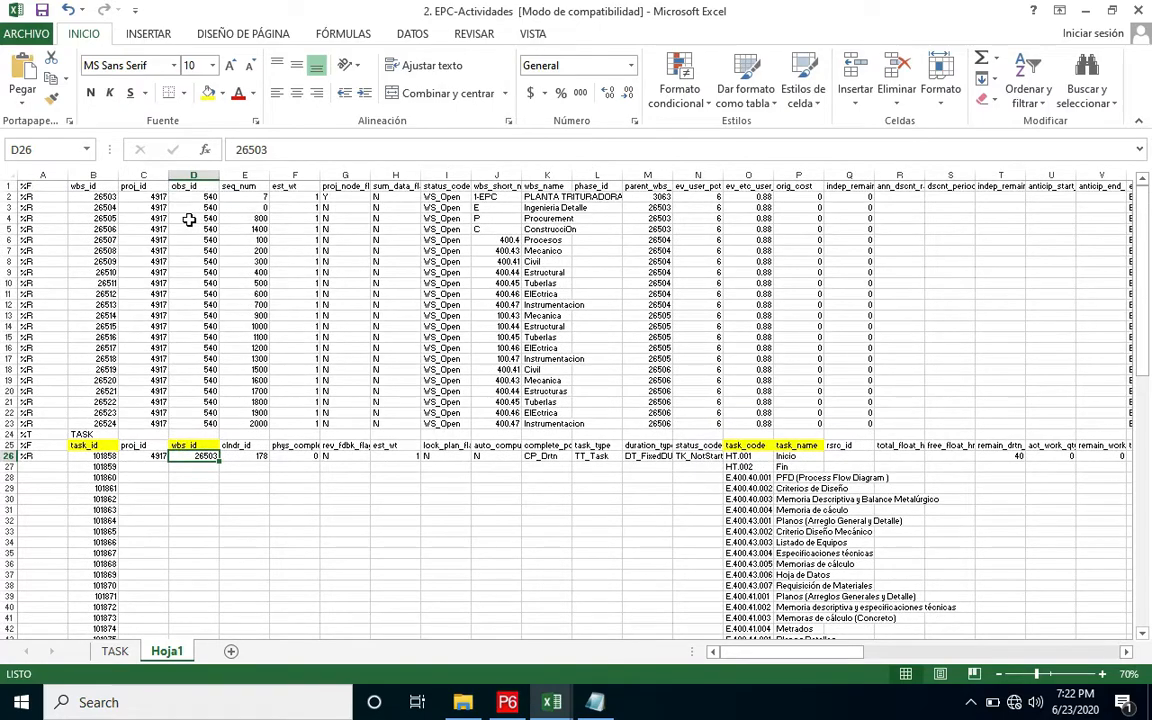
{"action": "left_click", "coordinate": [108, 198]}
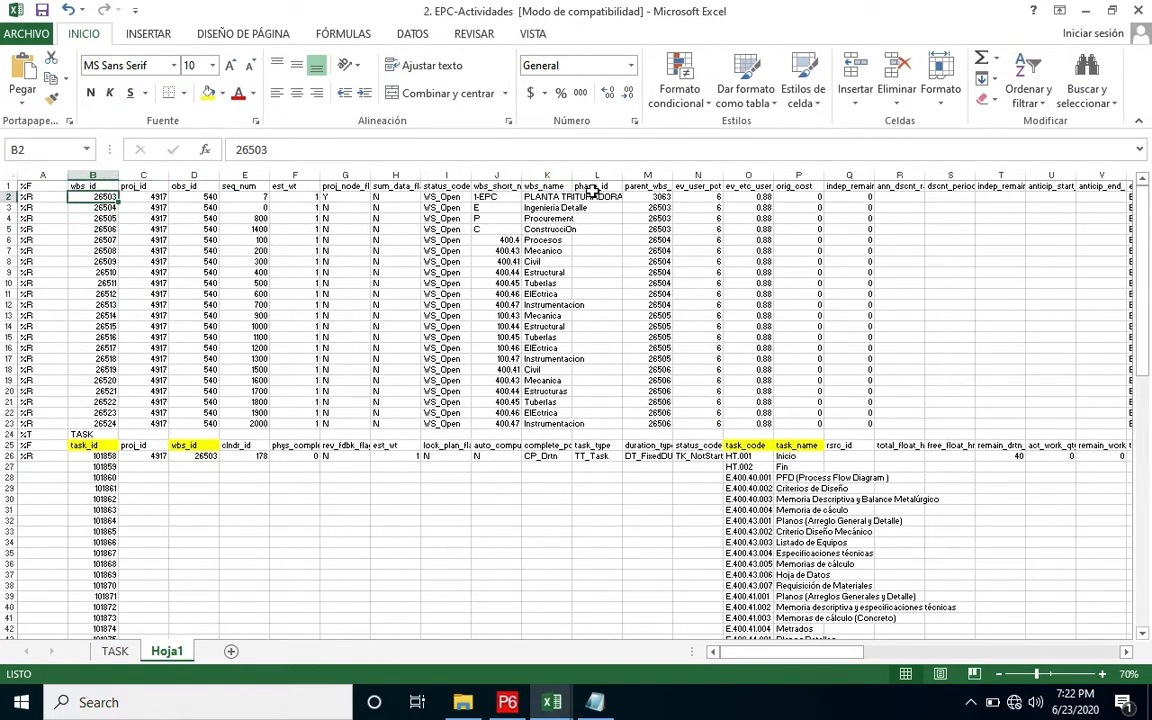
{"action": "left_click_drag", "start_coordinate": [785, 458], "coordinate": [790, 467]}
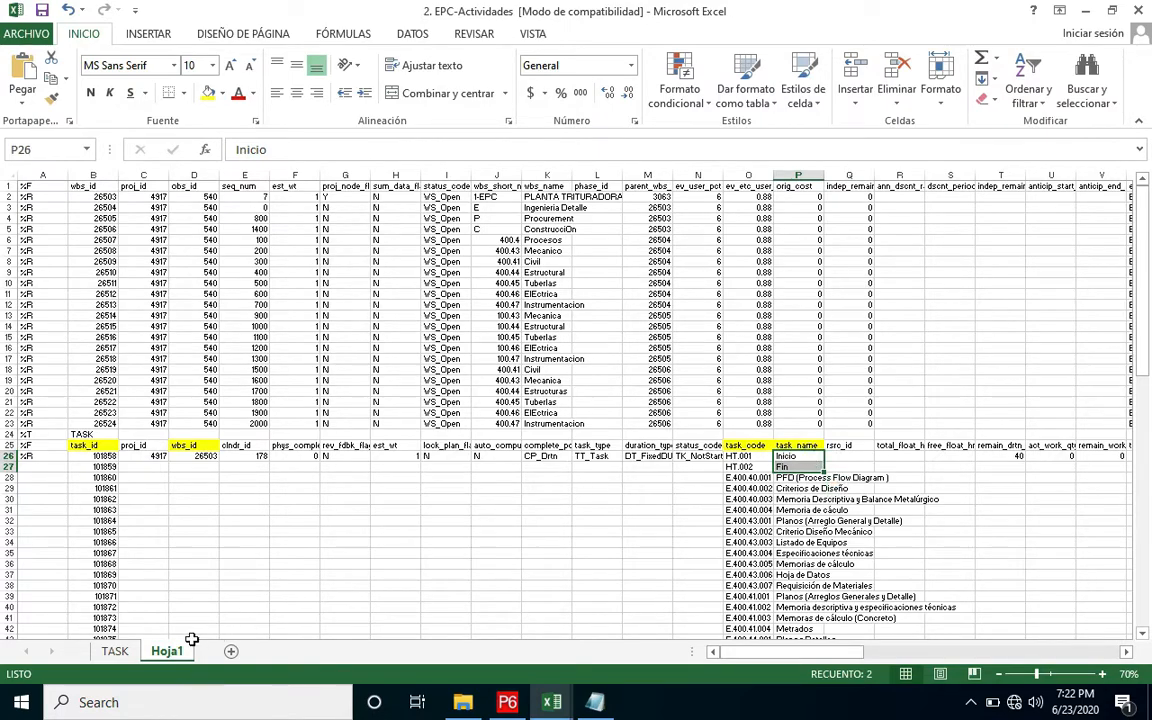
{"action": "left_click", "coordinate": [118, 658]}
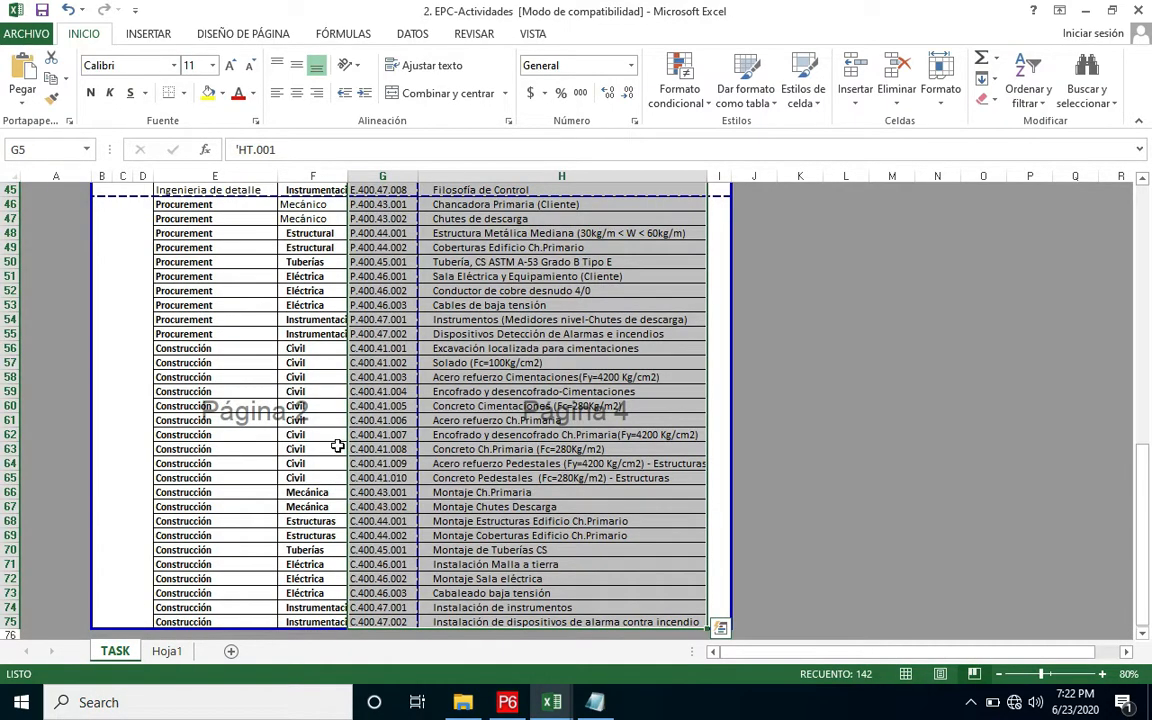
{"action": "scroll", "coordinate": [420, 340], "scroll_direction": "up", "scroll_amount": 20}
{"action": "scroll", "coordinate": [424, 345], "scroll_direction": "up", "scroll_amount": 1}
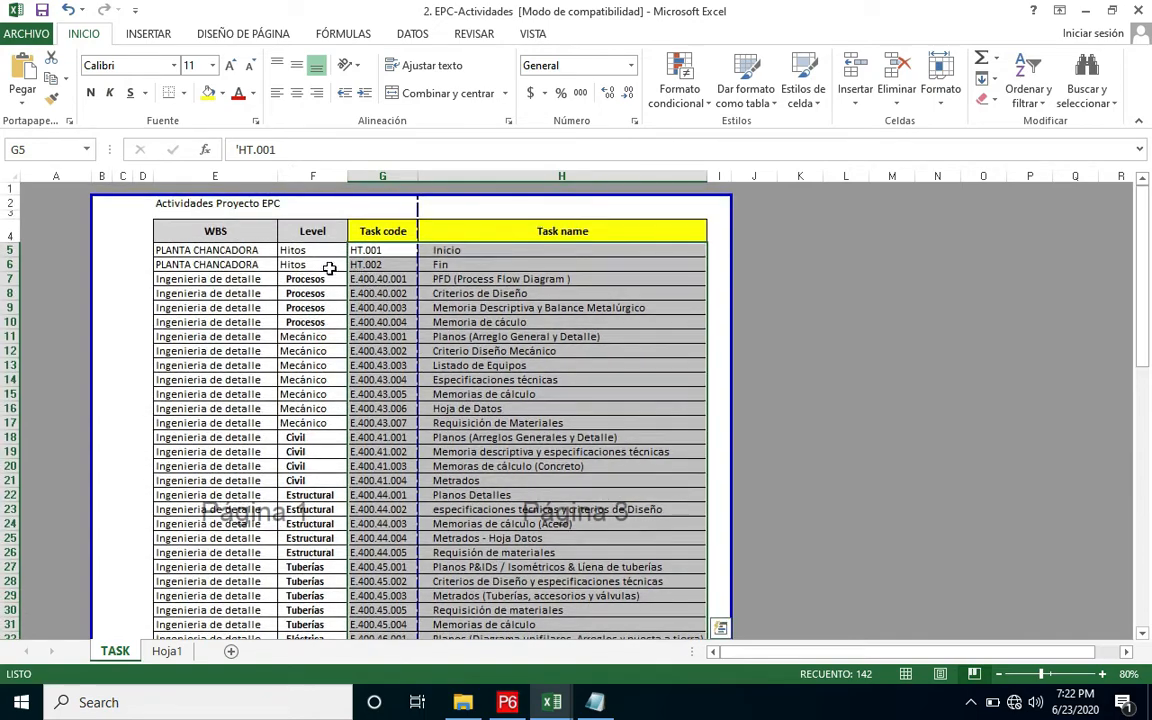
{"action": "left_click", "coordinate": [335, 252]}
{"action": "left_click", "coordinate": [440, 250]}
{"action": "left_click", "coordinate": [445, 263]}
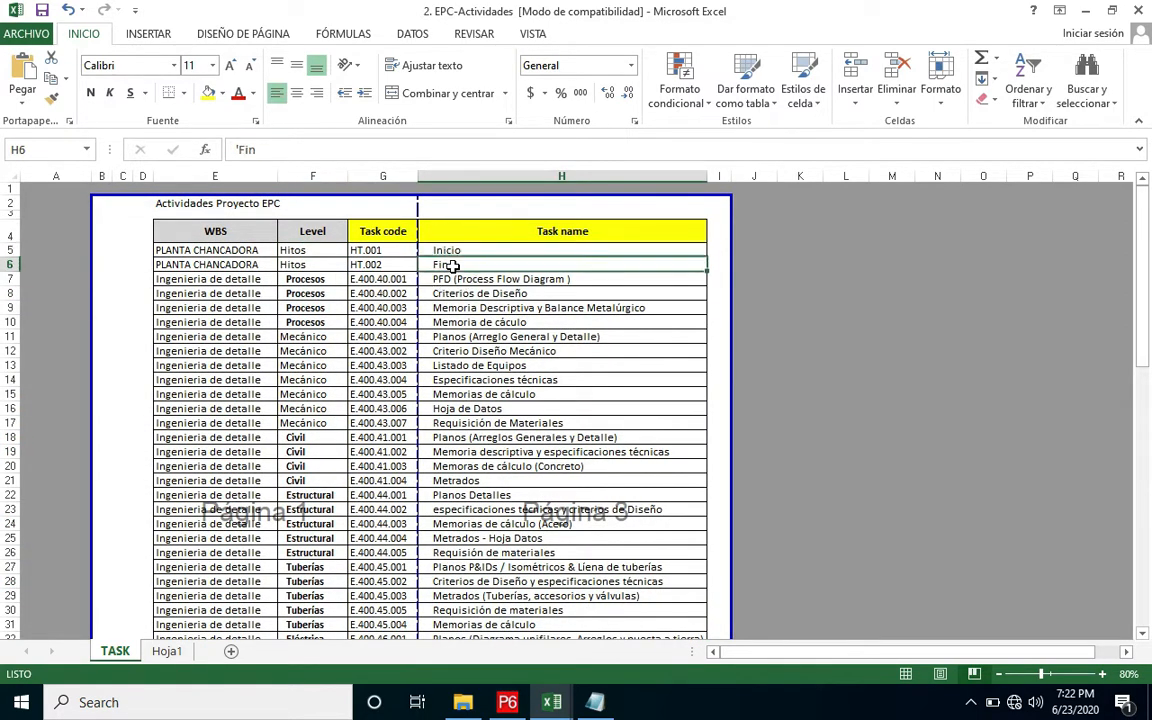
{"action": "left_click", "coordinate": [226, 256]}
{"action": "left_click", "coordinate": [268, 264]}
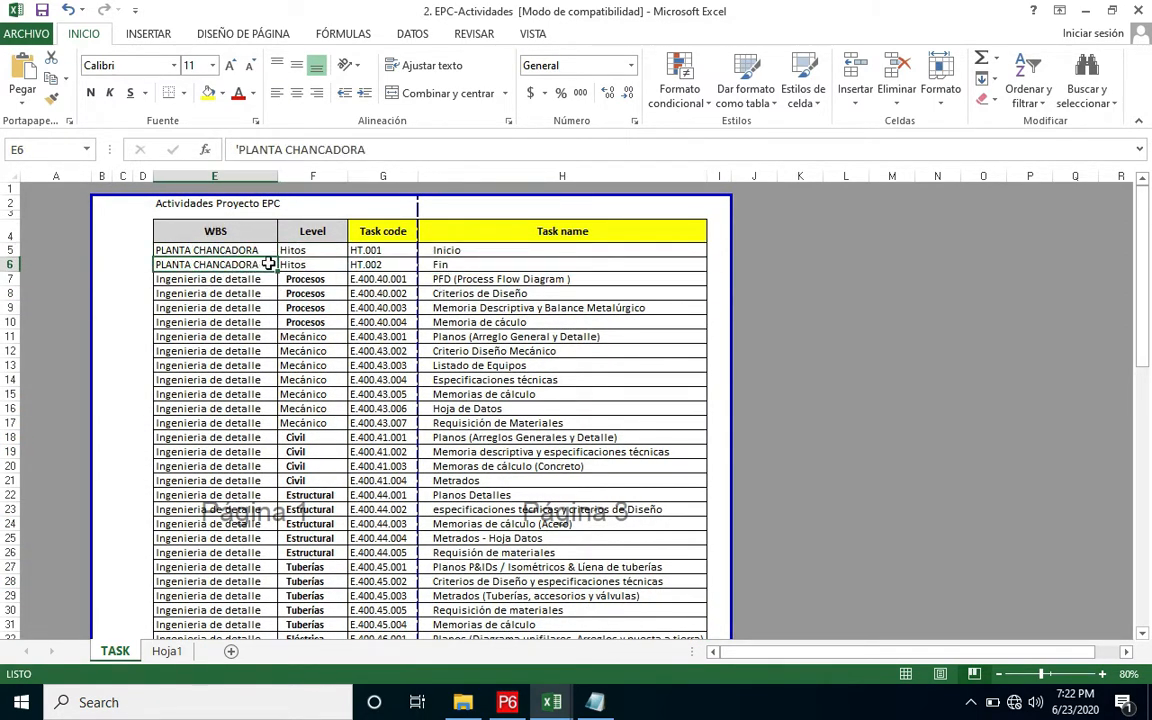
Copy the root element's wbs_id 26503 from B2 in Hoja1 into D27, the Fin activity's row, as values only
{"action": "left_click", "coordinate": [166, 651]}
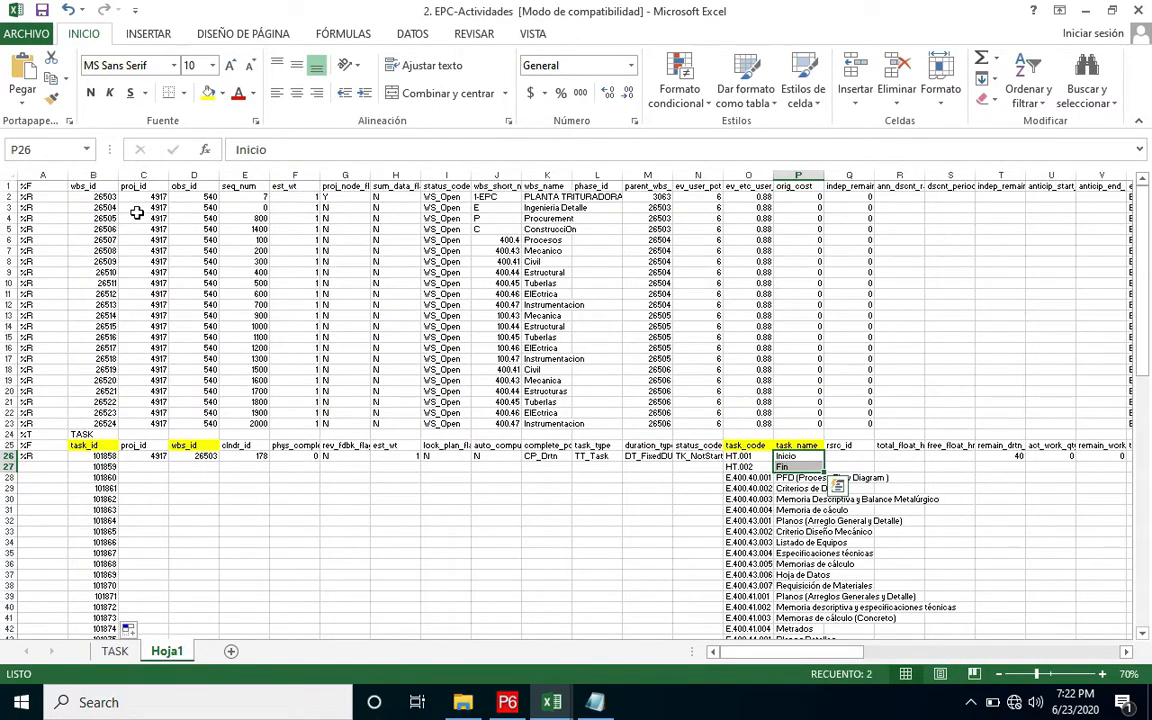
{"action": "left_click", "coordinate": [110, 197]}
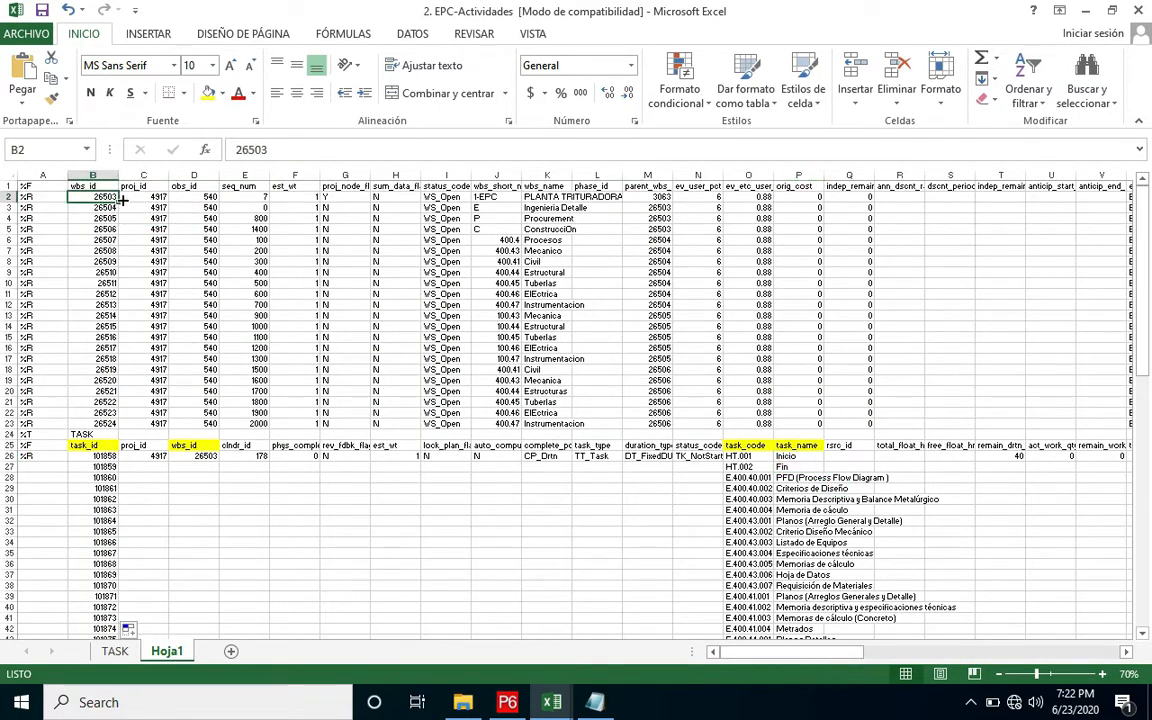
{"action": "key", "text": "ctrl+c"}
{"action": "left_click", "coordinate": [200, 466]}
{"action": "right_click", "coordinate": [205, 466]}
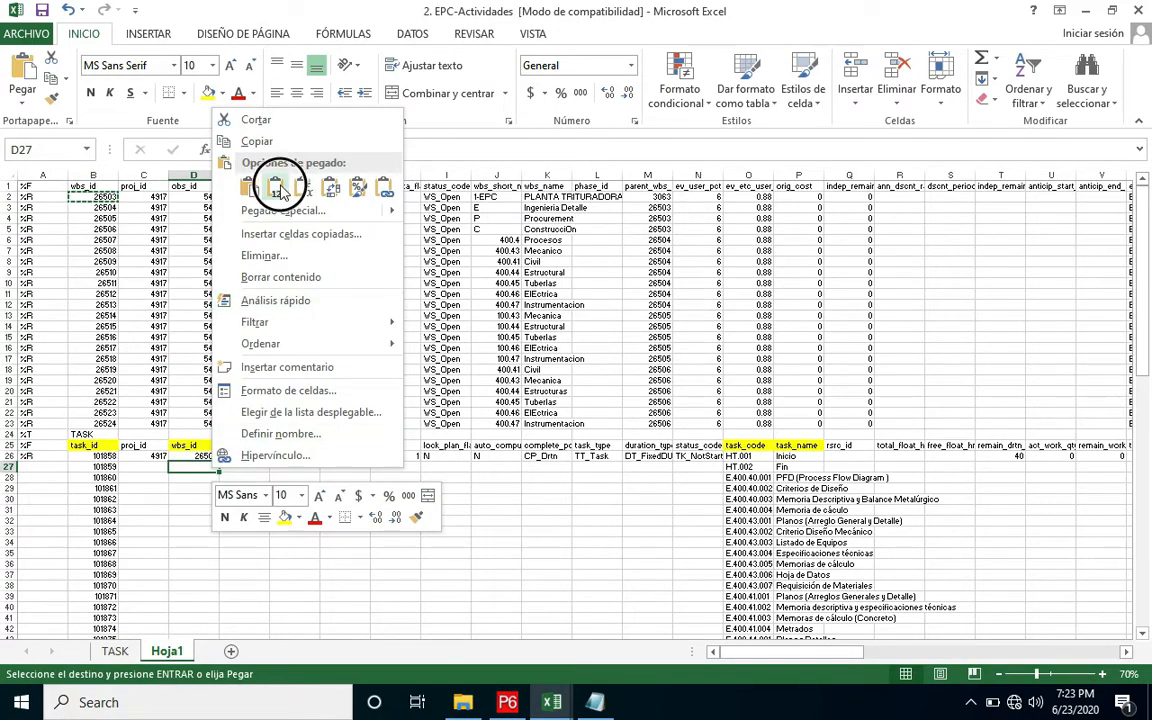
{"action": "left_click", "coordinate": [276, 188]}
{"action": "key", "text": "Escape"}
Check in the TASK sheet which level the four activities from PFD (Process Flow Diagram) to Memoria de cáculo belong to
{"action": "left_click", "coordinate": [806, 478]}
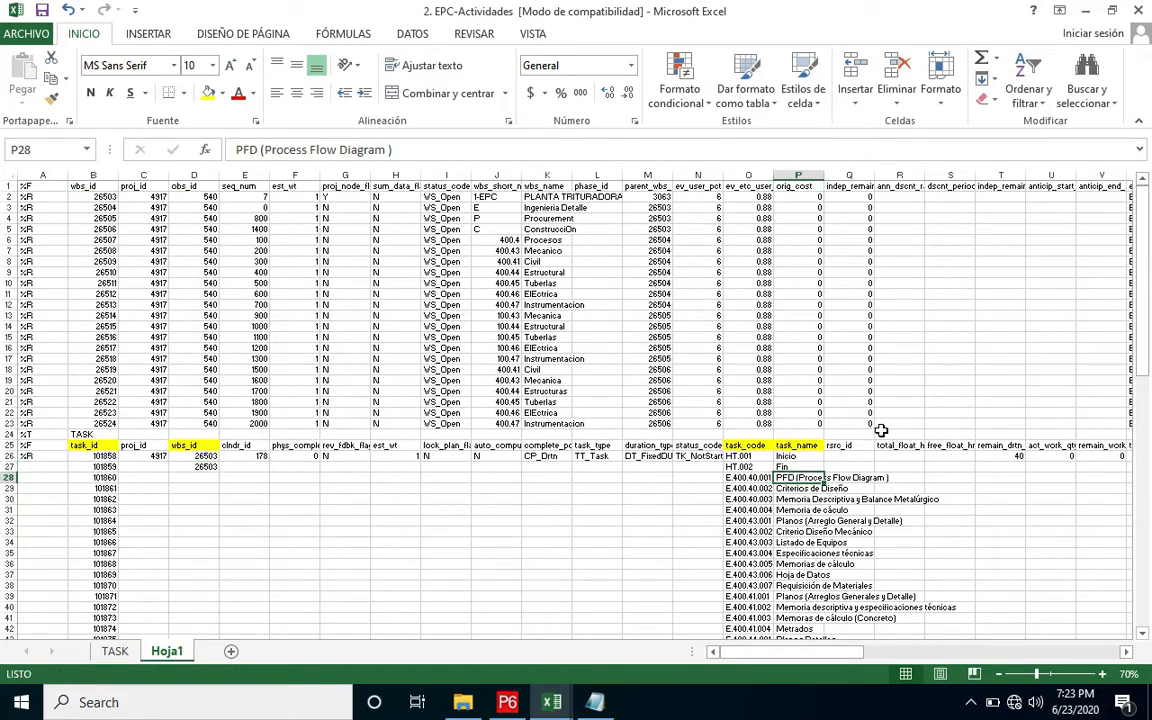
{"action": "left_click_drag", "start_coordinate": [806, 484], "coordinate": [799, 511]}
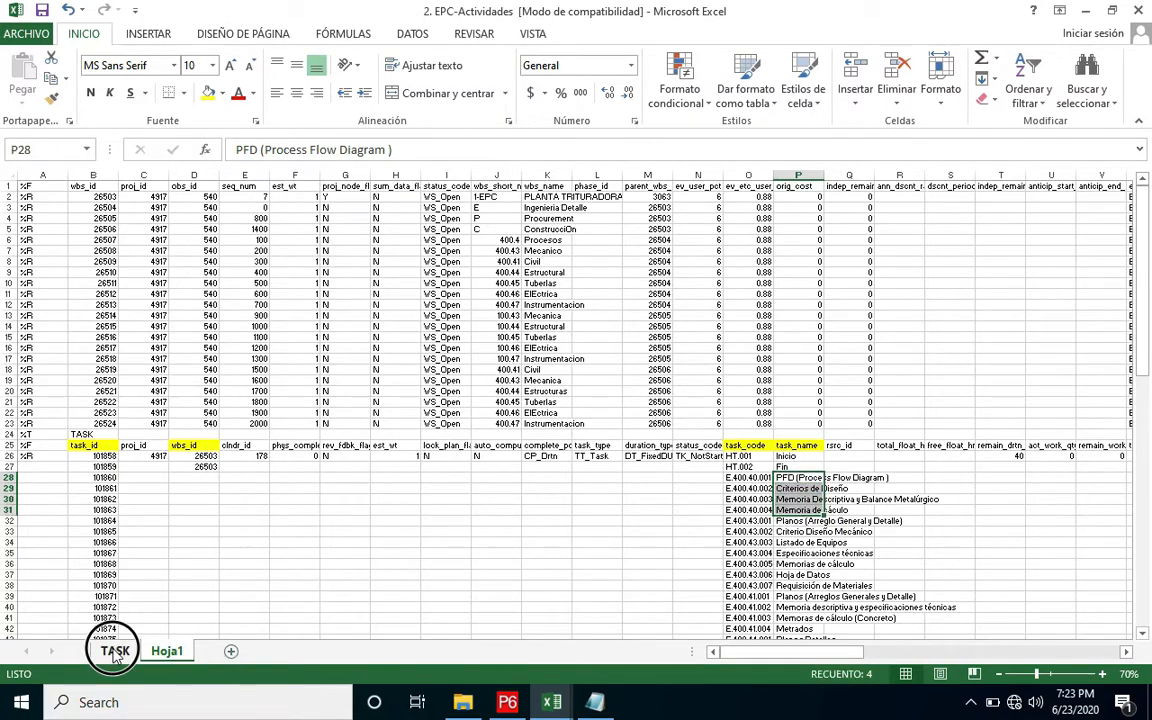
{"action": "left_click", "coordinate": [114, 651]}
{"action": "left_click_drag", "start_coordinate": [325, 277], "coordinate": [305, 322]}
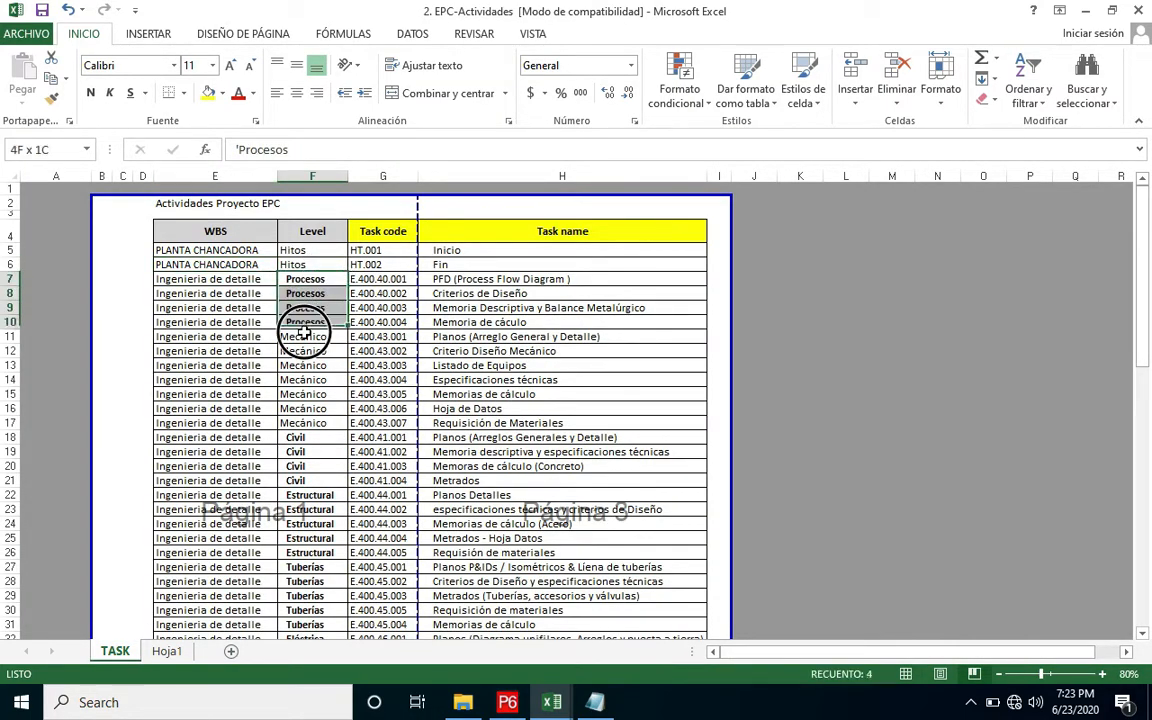
{"action": "left_click", "coordinate": [450, 281]}
{"action": "left_click_drag", "start_coordinate": [450, 281], "coordinate": [463, 318]}
{"action": "left_click_drag", "start_coordinate": [305, 279], "coordinate": [305, 322]}
Copy the Procesos element's wbs_id 26507 from B6 in Hoja1 into D28:D31 for the four process engineering activities
{"action": "left_click", "coordinate": [166, 651]}
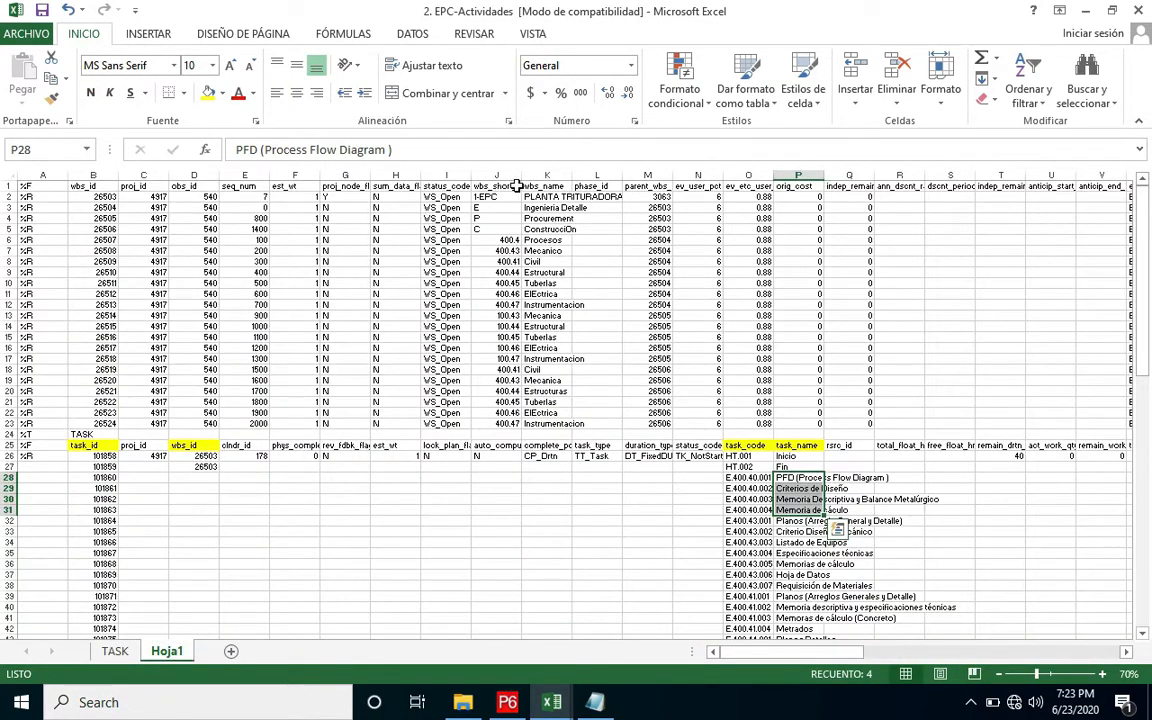
{"action": "left_click", "coordinate": [561, 214]}
{"action": "key", "text": "Down"}
{"action": "key", "text": "Down"}
{"action": "key", "text": "Left"}
{"action": "key", "text": "Left"}
{"action": "key", "text": "Left"}
{"action": "key", "text": "Left"}
{"action": "key", "text": "Left"}
{"action": "key", "text": "Left"}
{"action": "key", "text": "Left"}
{"action": "key", "text": "Left"}
{"action": "key", "text": "Left"}
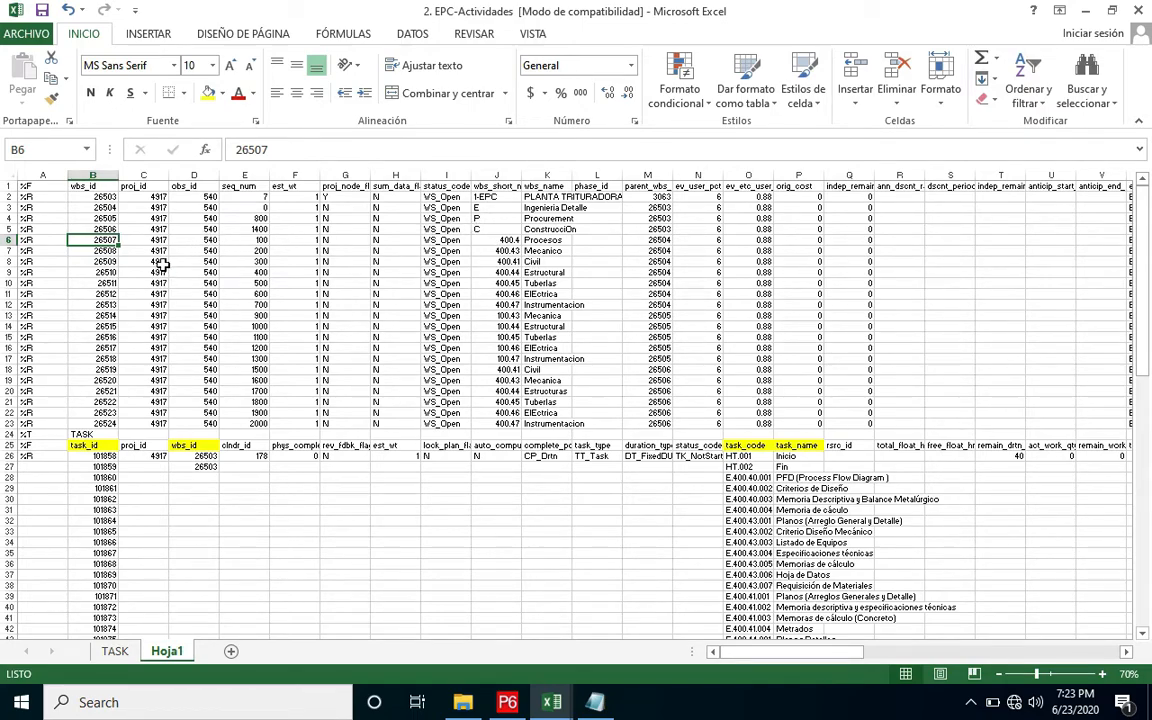
{"action": "key", "text": "ctrl+c"}
{"action": "mouse_move", "coordinate": [208, 474]}
{"action": "left_mouse_down"}
{"action": "mouse_move", "coordinate": [197, 476]}
{"action": "mouse_move", "coordinate": [209, 507]}
{"action": "left_mouse_up"}
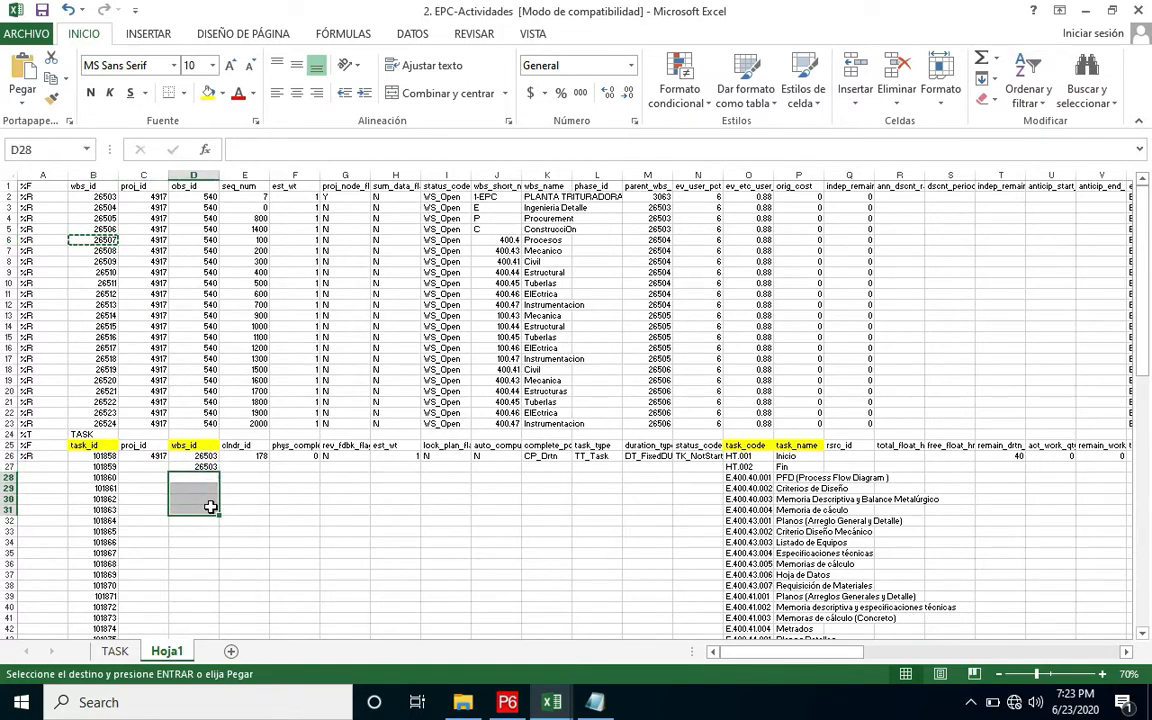
{"action": "key", "text": "ctrl+v"}
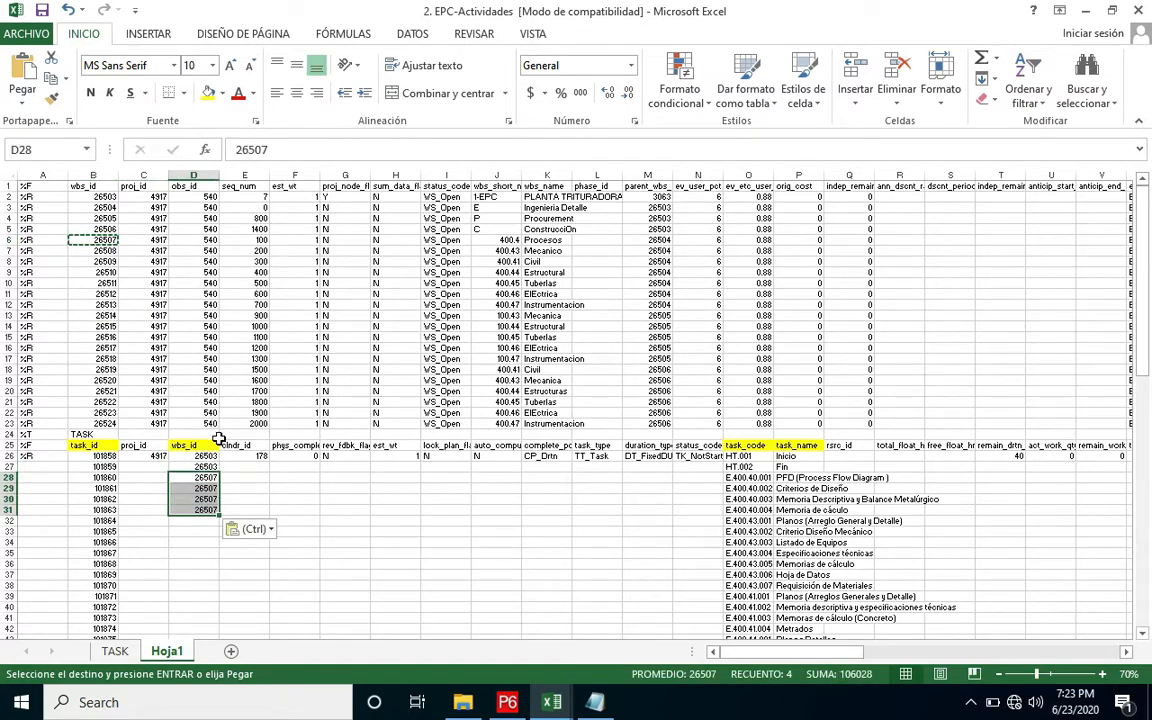
Copy the %R marker from A26 into A27:A96 so that every activity row has it
{"action": "scroll", "coordinate": [242, 444], "scroll_direction": "down", "scroll_amount": 20}
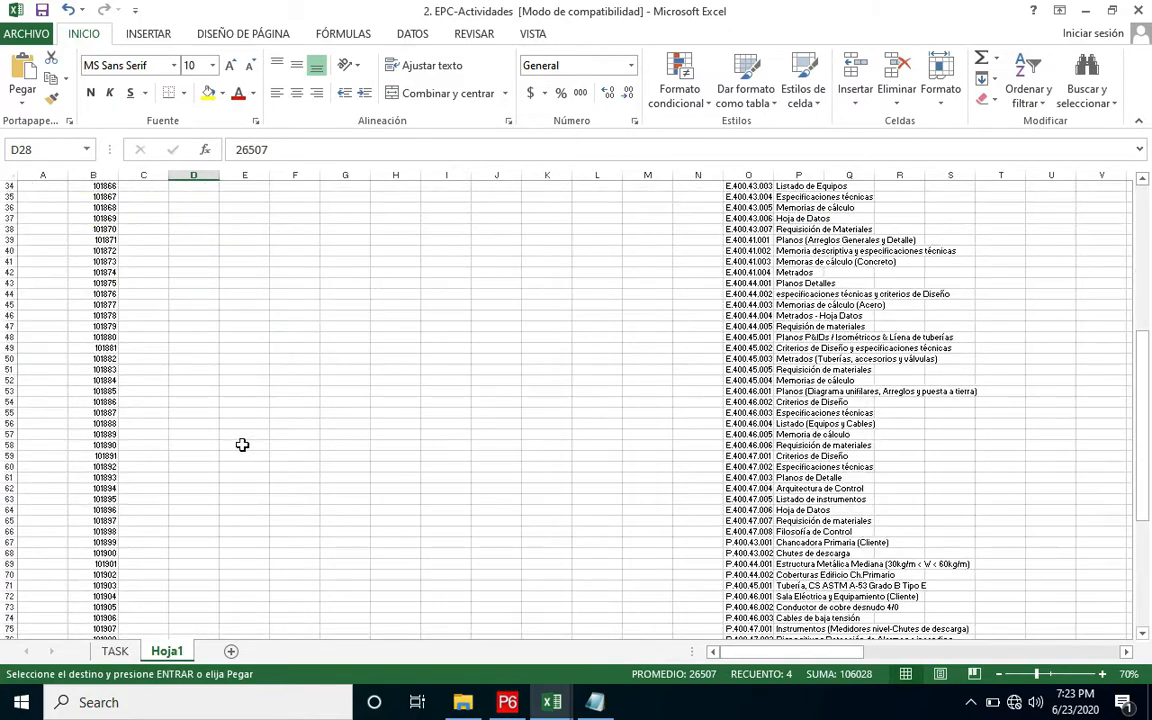
{"action": "scroll", "coordinate": [244, 444], "scroll_direction": "down", "scroll_amount": 4}
{"action": "scroll", "coordinate": [244, 444], "scroll_direction": "up", "scroll_amount": 19}
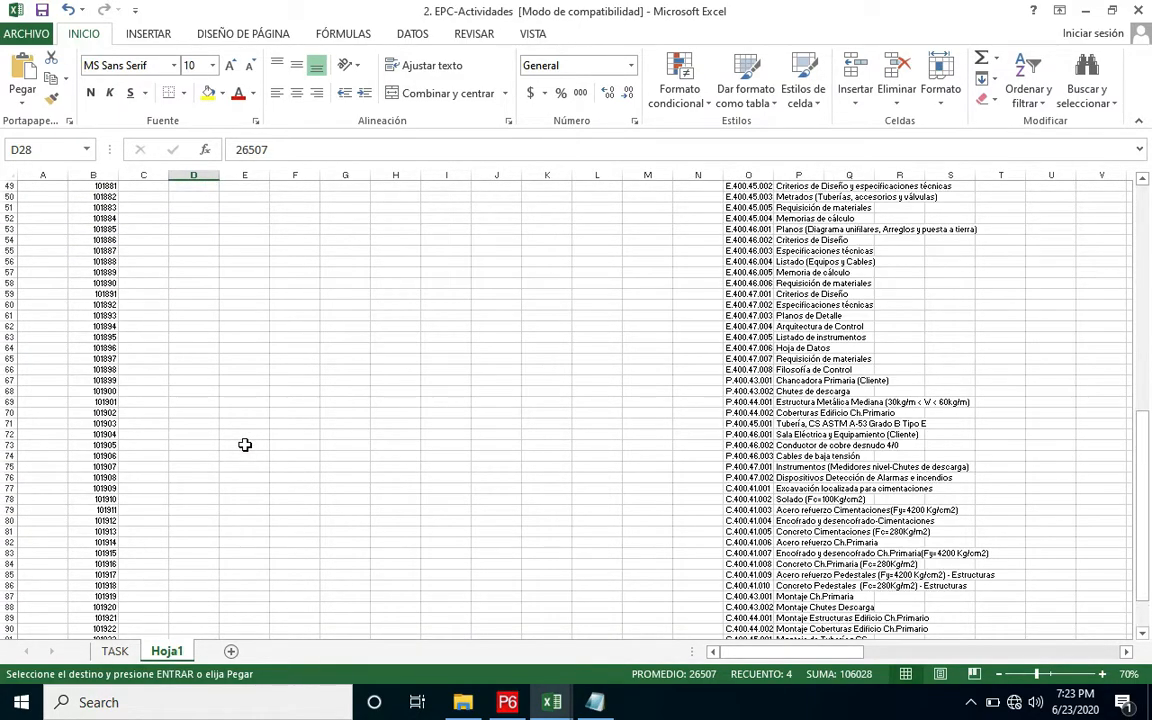
{"action": "scroll", "coordinate": [244, 444], "scroll_direction": "up", "scroll_amount": 2}
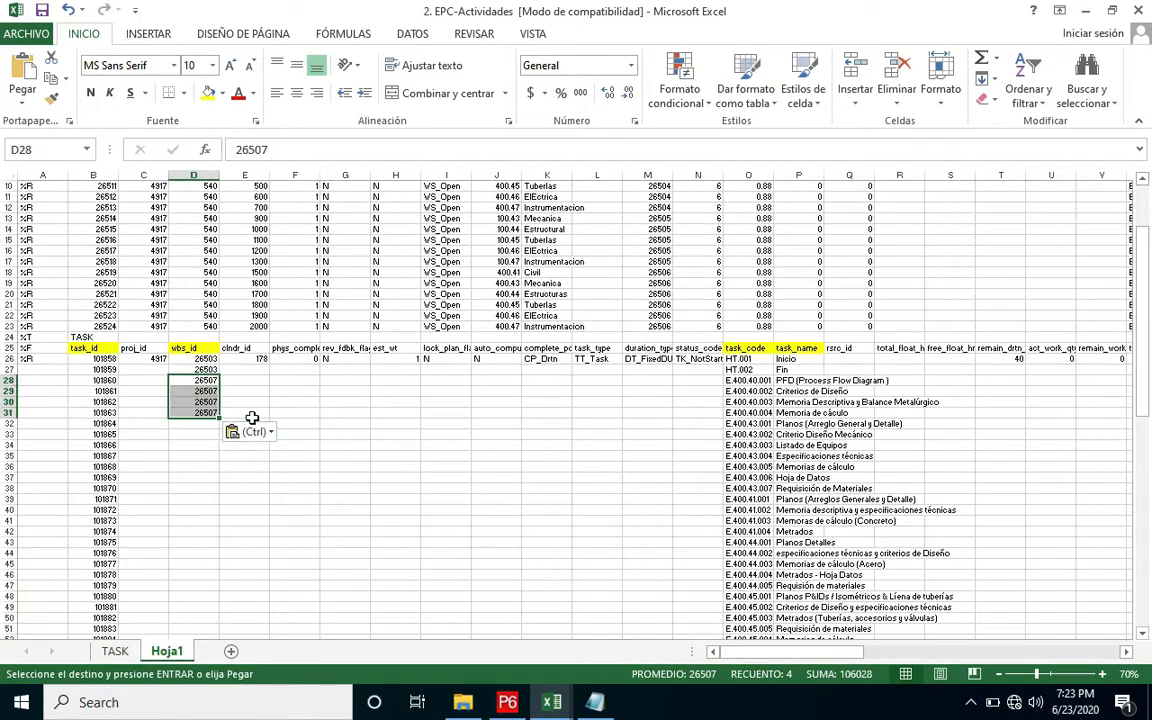
{"action": "left_click", "coordinate": [42, 358]}
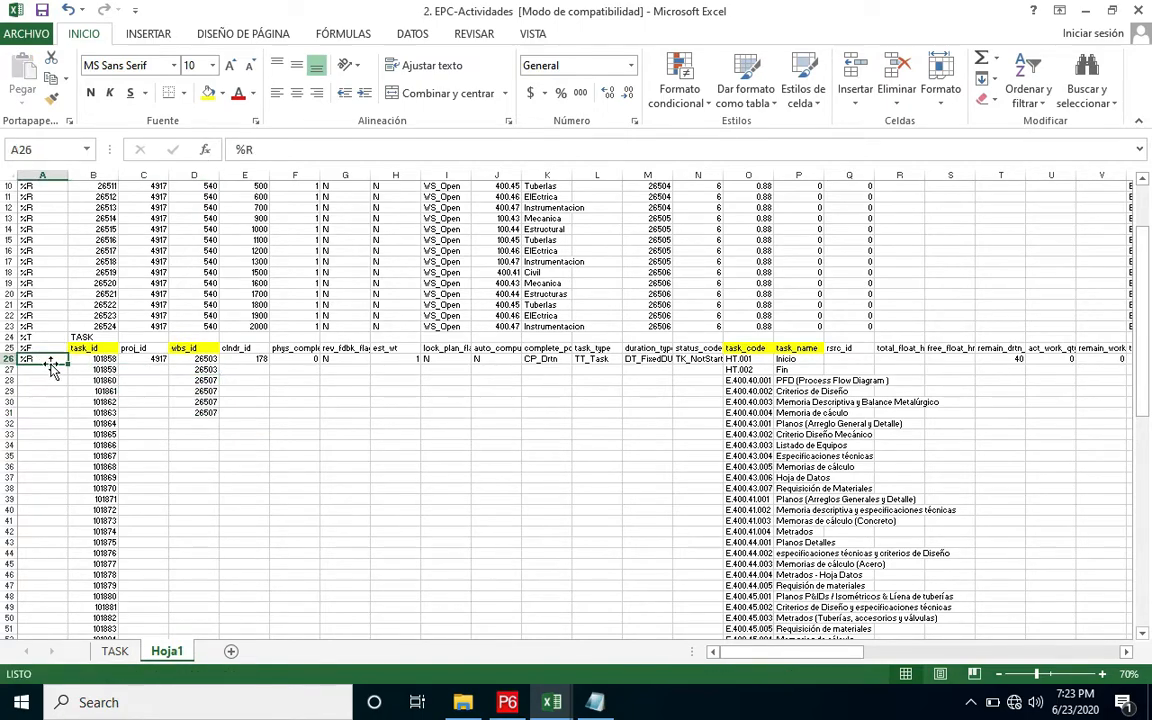
{"action": "key", "text": "ctrl+c"}
{"action": "left_click_drag", "start_coordinate": [46, 370], "coordinate": [50, 667]}
{"action": "scroll", "coordinate": [48, 532], "scroll_direction": "down", "scroll_amount": 7}
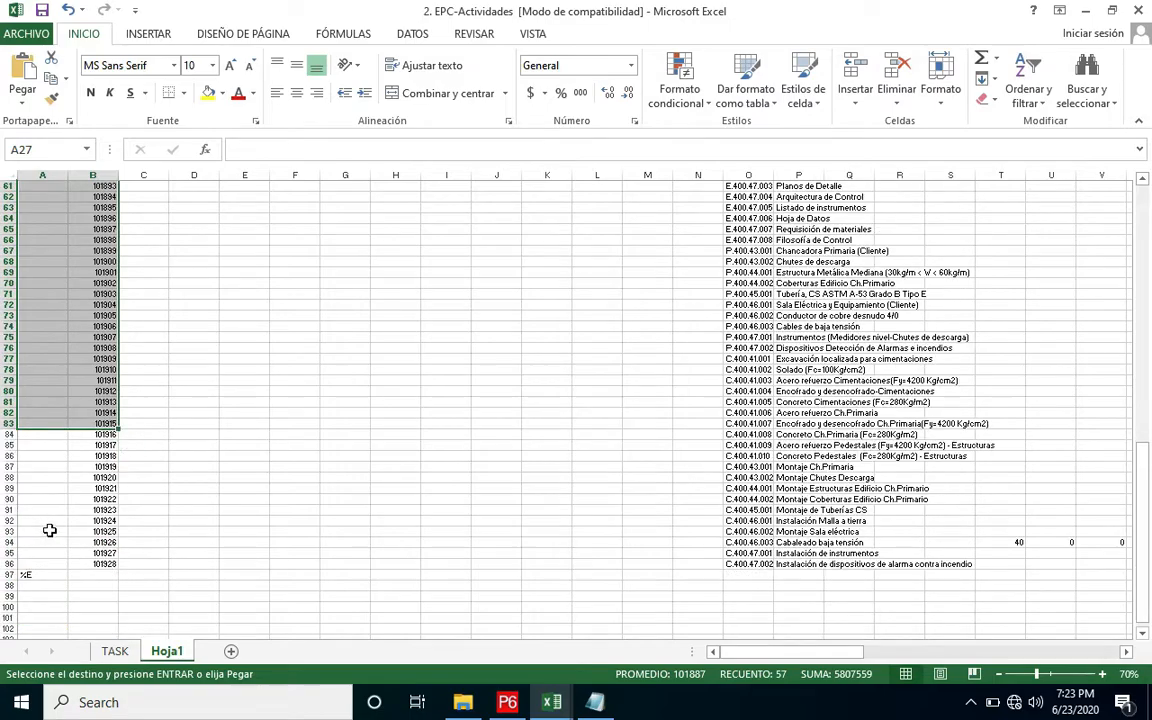
{"action": "left_click_drag", "start_coordinate": [53, 527], "coordinate": [27, 384]}
{"action": "key", "text": "ctrl+v"}
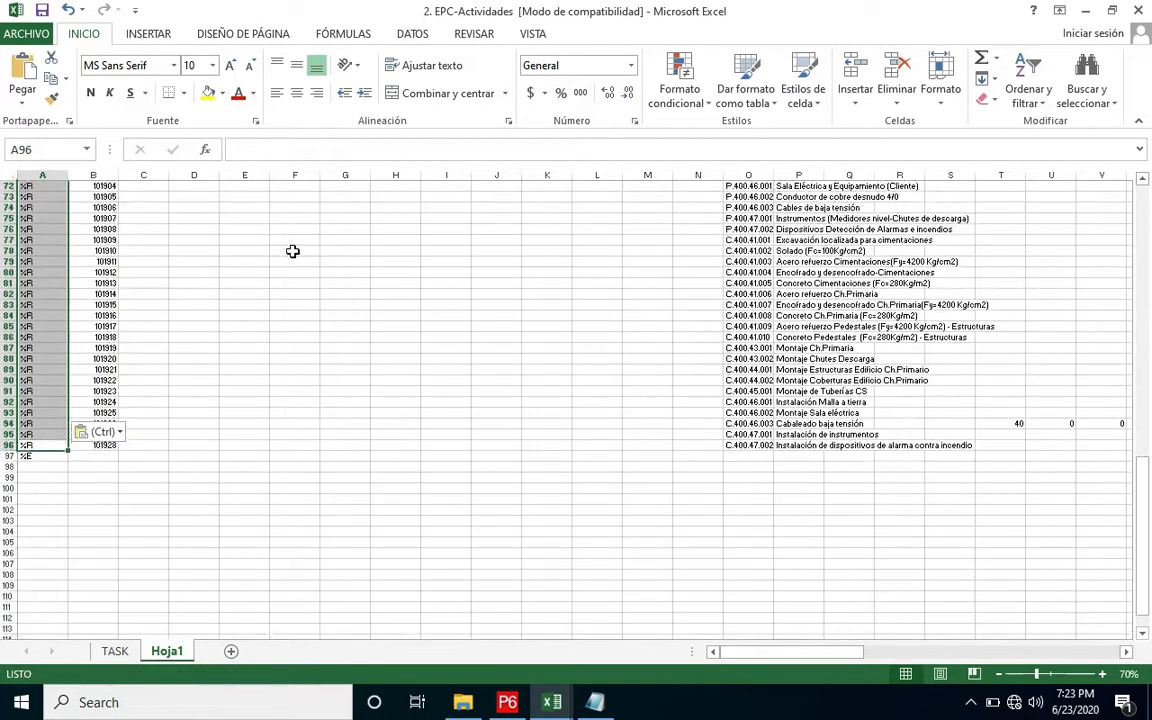
{"action": "scroll", "coordinate": [165, 333], "scroll_direction": "up", "scroll_amount": 17}
{"action": "scroll", "coordinate": [185, 331], "scroll_direction": "up", "scroll_amount": 6}
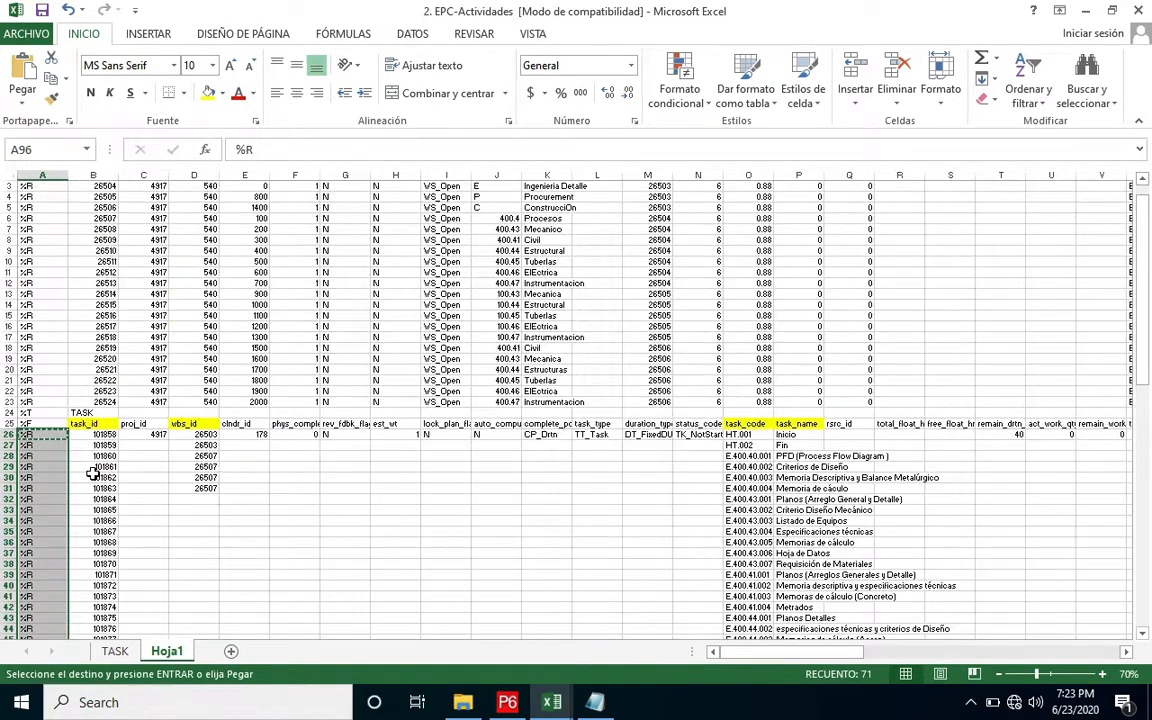
{"action": "key", "text": "Escape"}
{"action": "scroll", "coordinate": [150, 430], "scroll_direction": "down", "scroll_amount": 20}
{"action": "scroll", "coordinate": [163, 423], "scroll_direction": "up", "scroll_amount": 11}
{"action": "scroll", "coordinate": [211, 330], "scroll_direction": "up", "scroll_amount": 8}
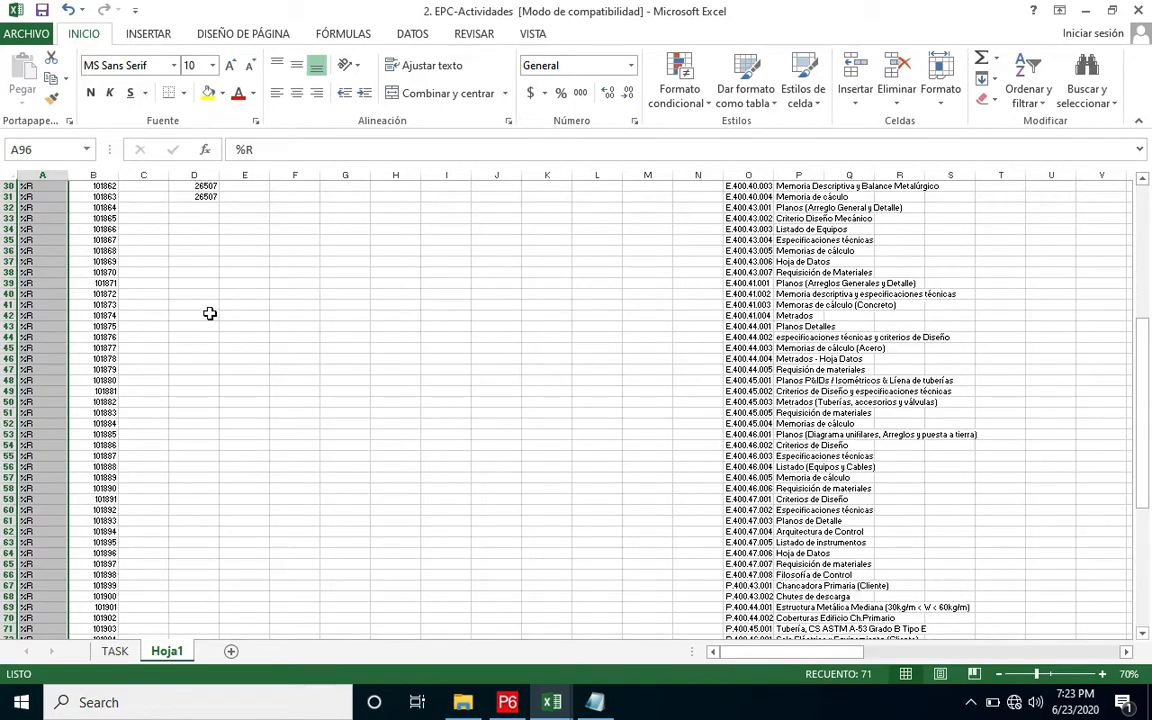
{"action": "left_click", "coordinate": [159, 274]}
{"action": "key", "text": "ctrl+c"}
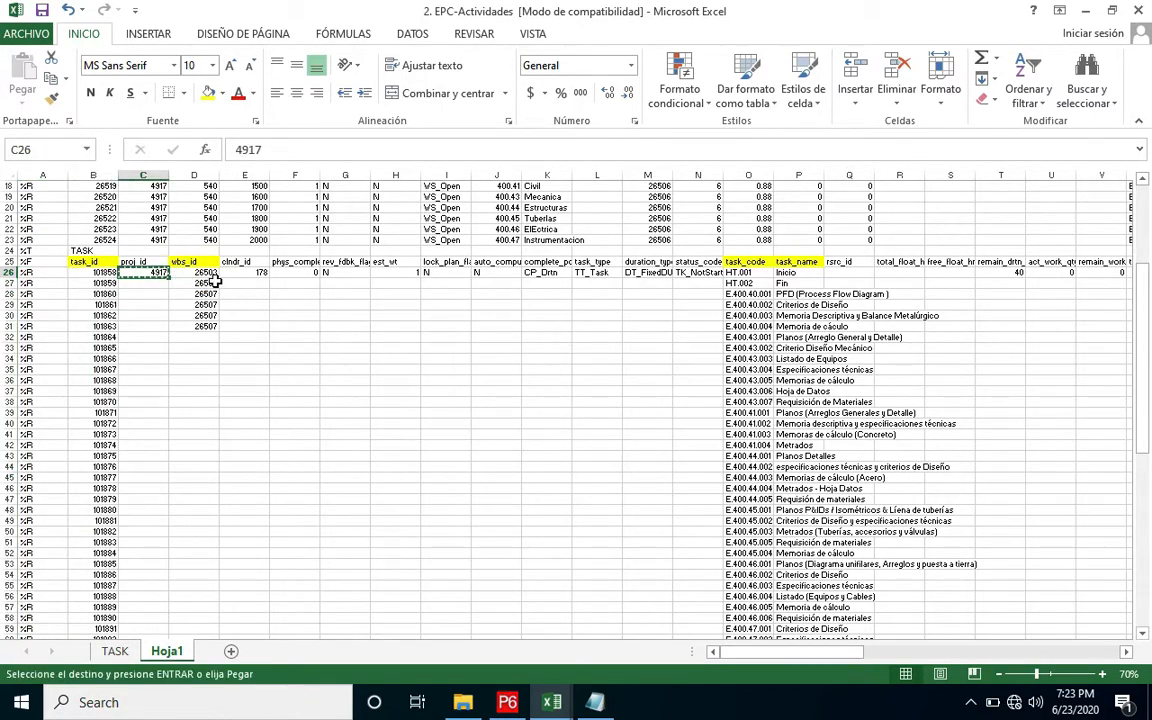
{"action": "left_click_drag", "start_coordinate": [157, 284], "coordinate": [77, 707]}
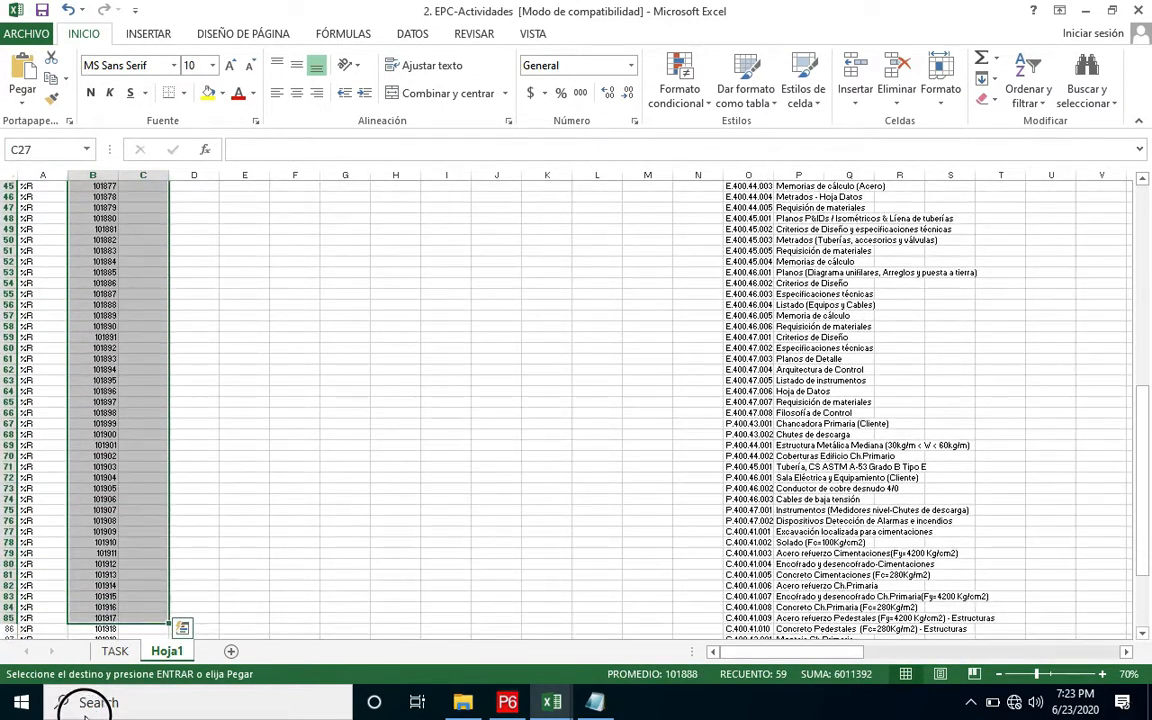
{"action": "left_click", "coordinate": [226, 295]}
{"action": "scroll", "coordinate": [224, 294], "scroll_direction": "up", "scroll_amount": 5}
{"action": "scroll", "coordinate": [224, 294], "scroll_direction": "up", "scroll_amount": 5}
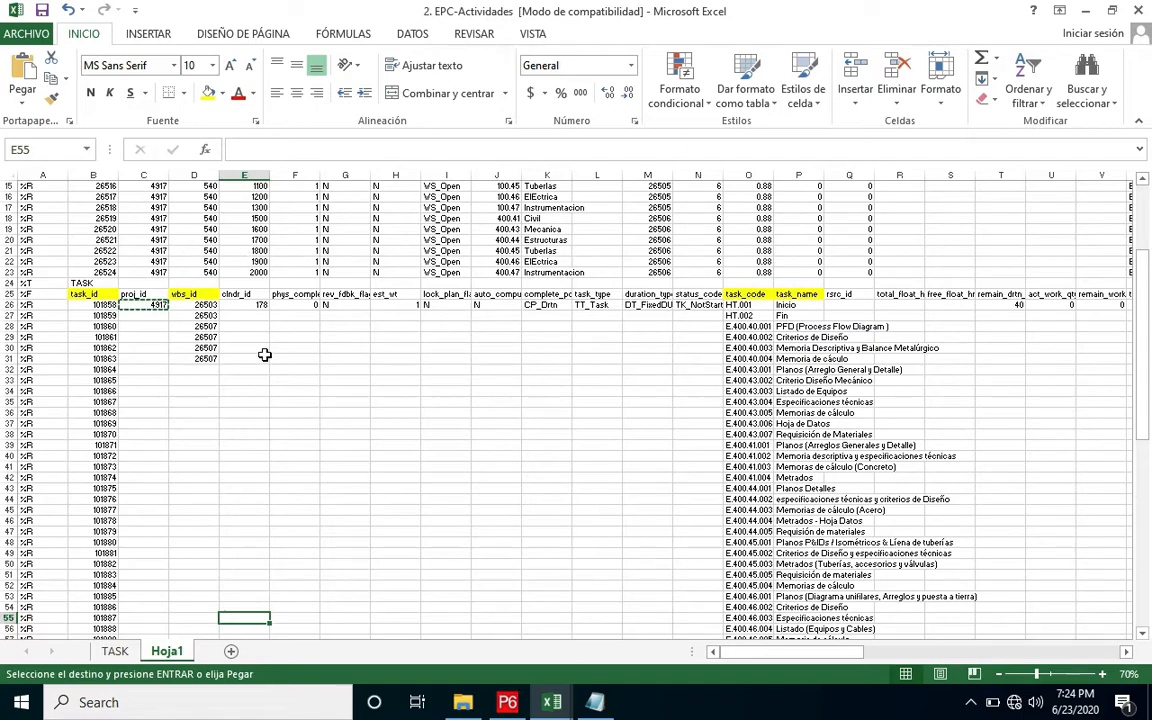
{"action": "left_click_drag", "start_coordinate": [258, 303], "coordinate": [681, 303]}
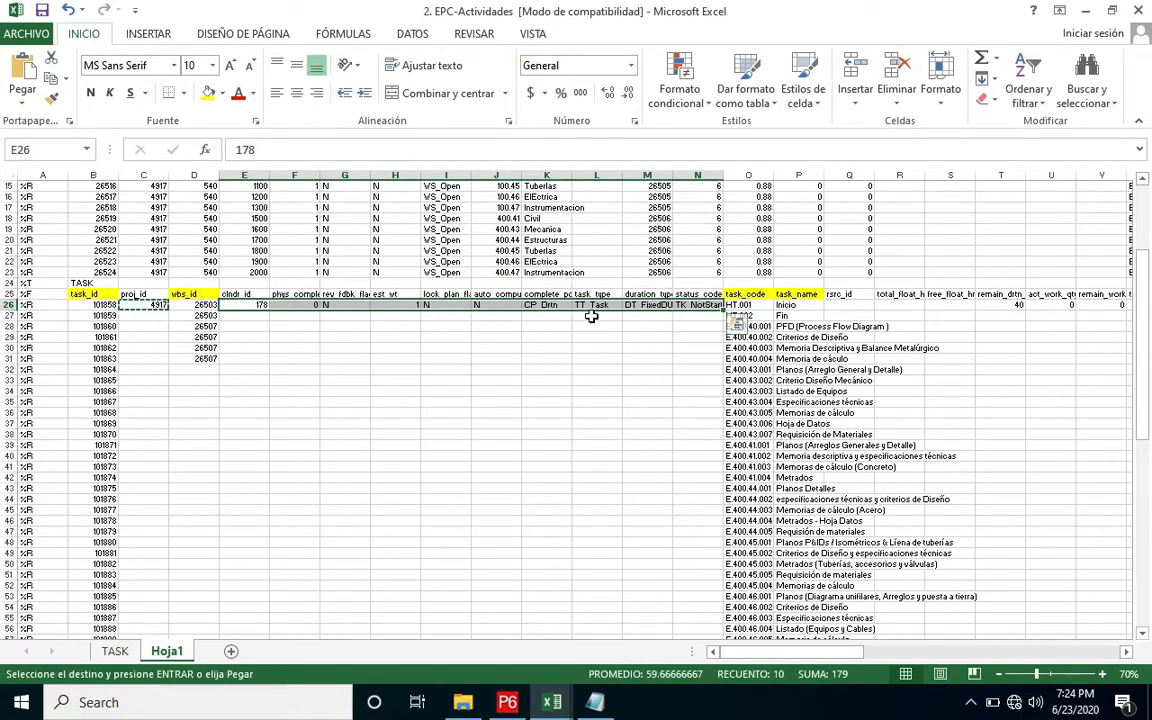
{"action": "left_click_drag", "start_coordinate": [231, 313], "coordinate": [527, 708]}
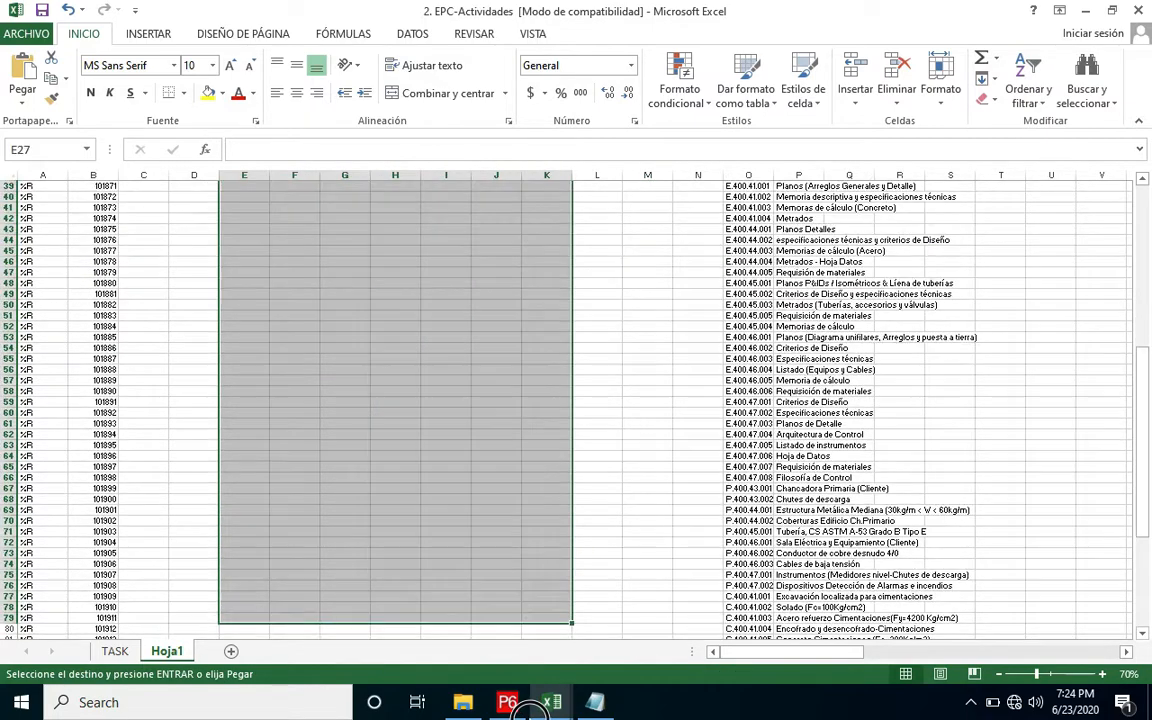
{"action": "left_click", "coordinate": [700, 608]}
{"action": "scroll", "coordinate": [690, 555], "scroll_direction": "down", "scroll_amount": 13}
{"action": "scroll", "coordinate": [691, 555], "scroll_direction": "up", "scroll_amount": 7}
{"action": "left_click_drag", "start_coordinate": [701, 612], "coordinate": [262, 195]}
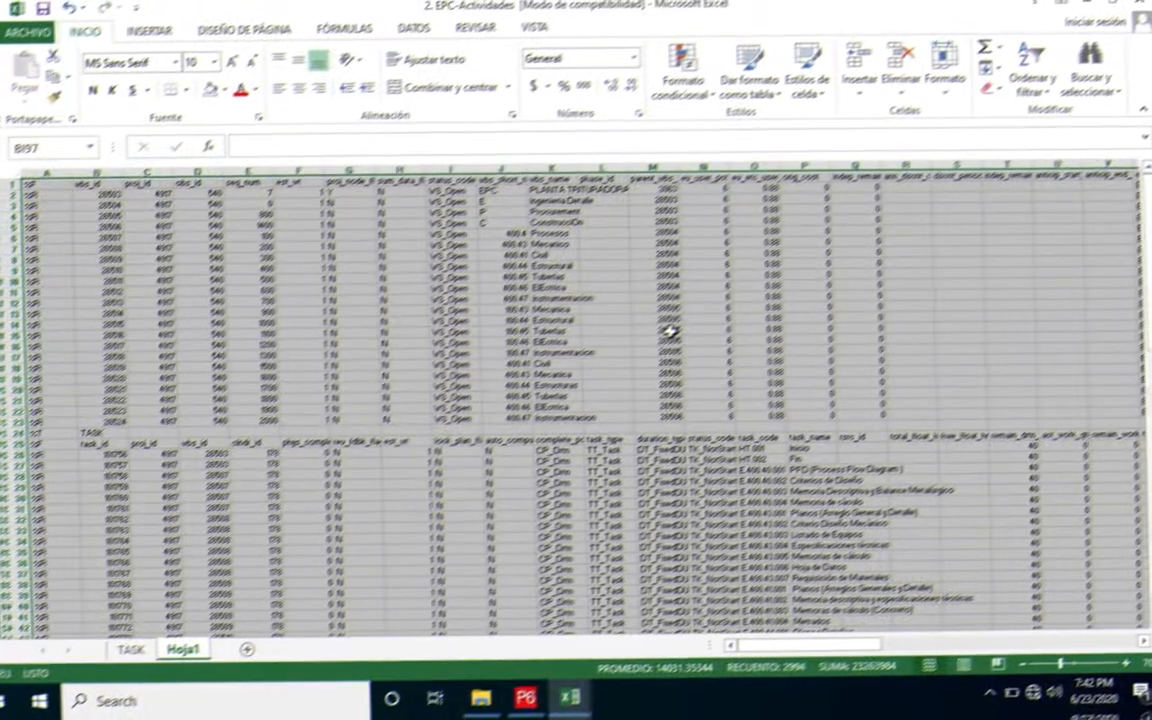
Review the filled activity rows of the TASK table in Hoja1 down to the %E end marker
{"action": "scroll", "coordinate": [351, 499], "scroll_direction": "down", "scroll_amount": 12}
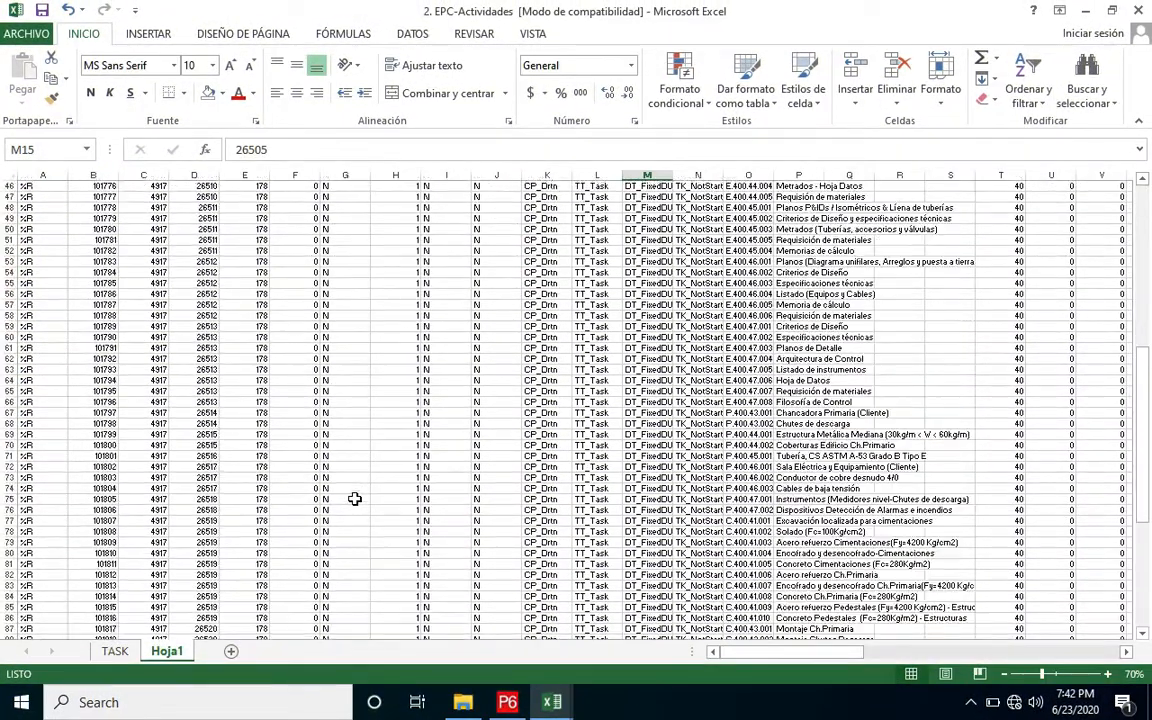
{"action": "scroll", "coordinate": [355, 498], "scroll_direction": "up", "scroll_amount": 7}
{"action": "scroll", "coordinate": [355, 498], "scroll_direction": "down", "scroll_amount": 6}
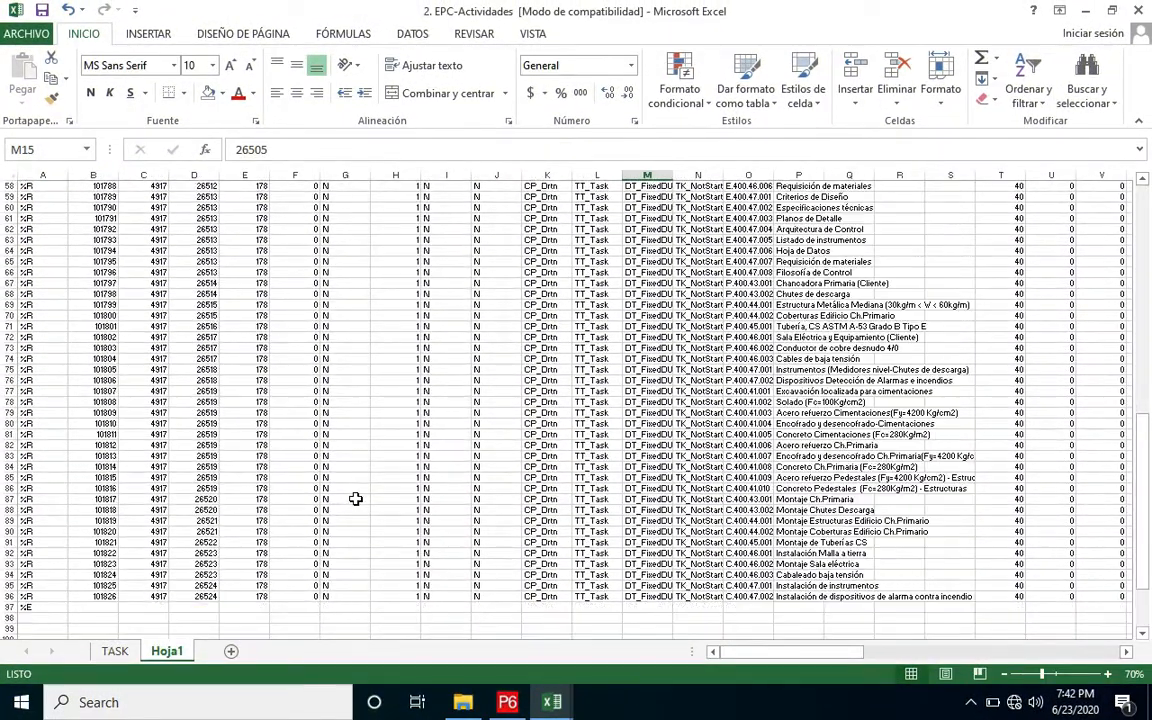
{"action": "scroll", "coordinate": [355, 498], "scroll_direction": "down", "scroll_amount": 5}
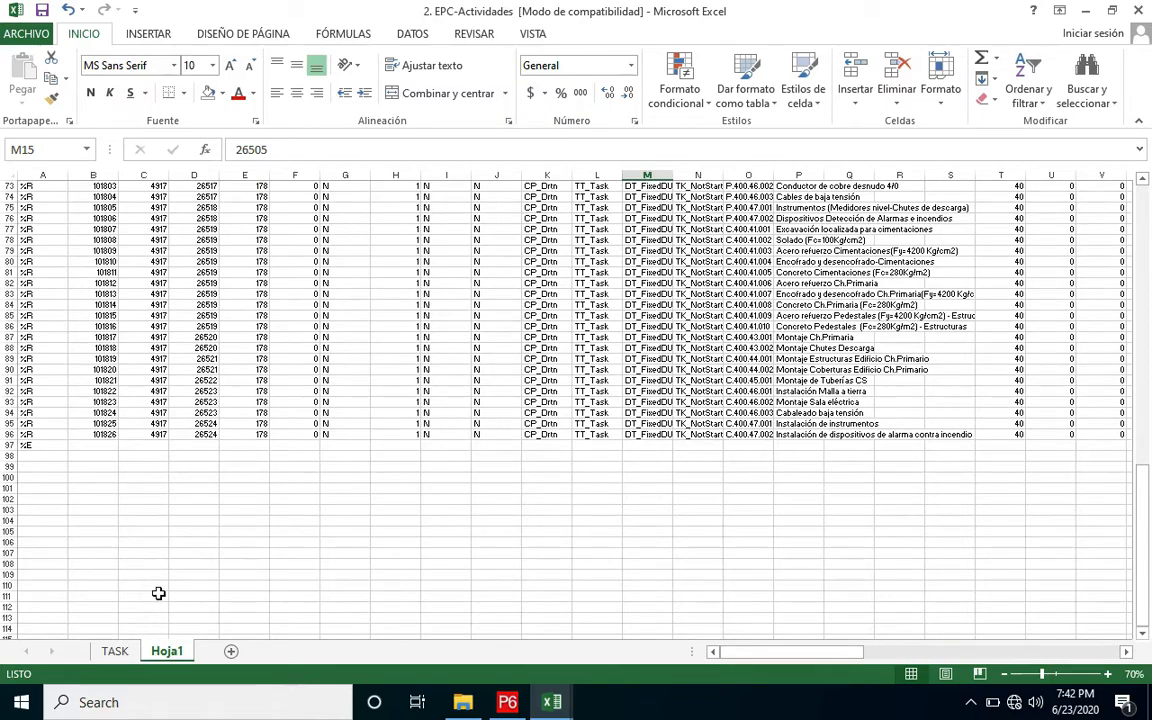
Compare the construction activities listed in the TASK sheet with the task_id, wbs_id and task_name columns in Hoja1
{"action": "left_click", "coordinate": [112, 652]}
{"action": "scroll", "coordinate": [680, 318], "scroll_direction": "down", "scroll_amount": 8}
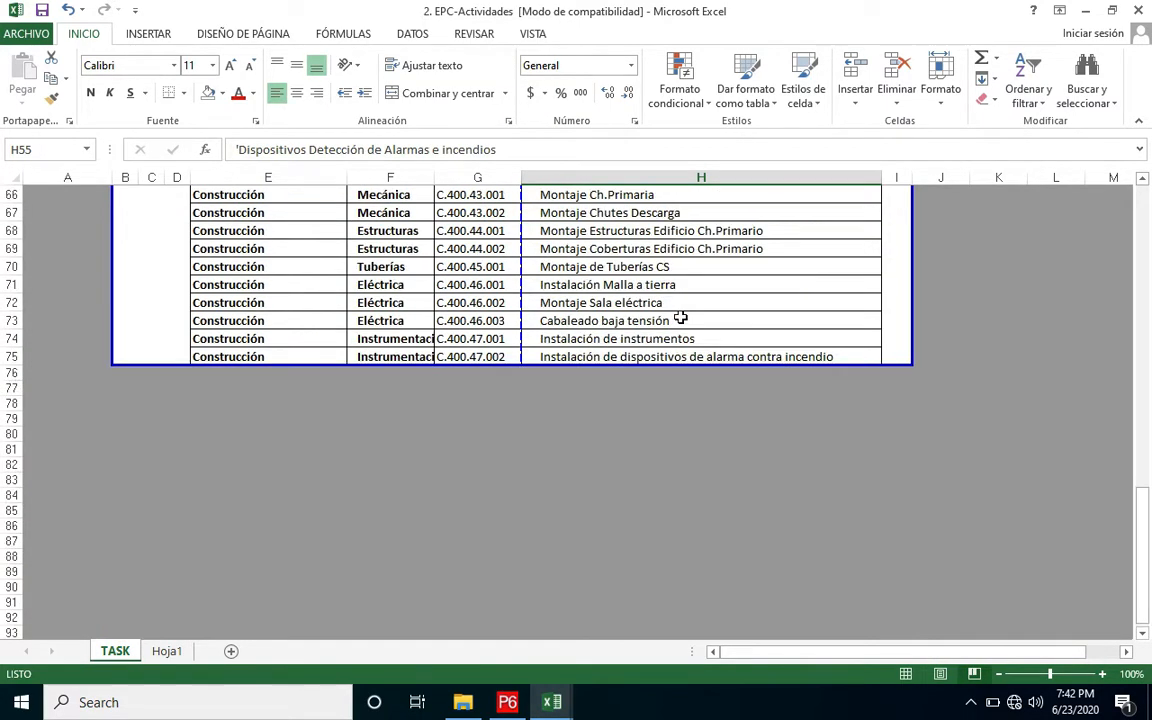
{"action": "scroll", "coordinate": [674, 324], "scroll_direction": "up", "scroll_amount": 5}
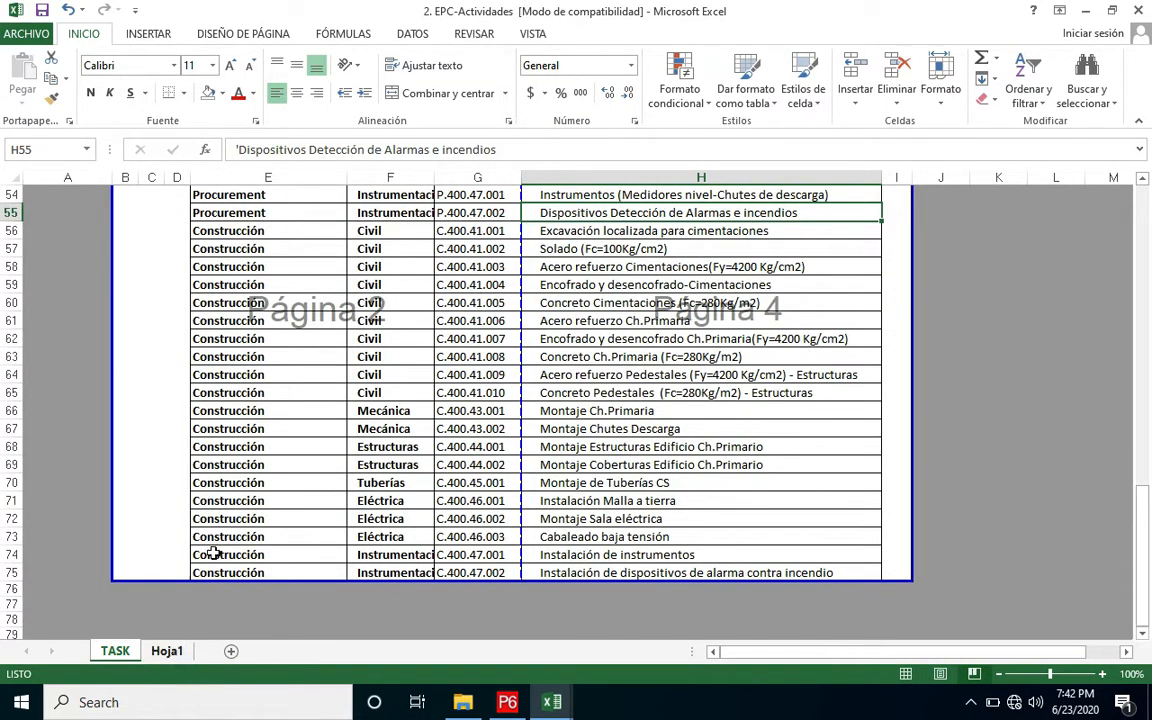
{"action": "key", "text": "ctrl+Page_Down"}
{"action": "scroll", "coordinate": [213, 430], "scroll_direction": "up", "scroll_amount": 20}
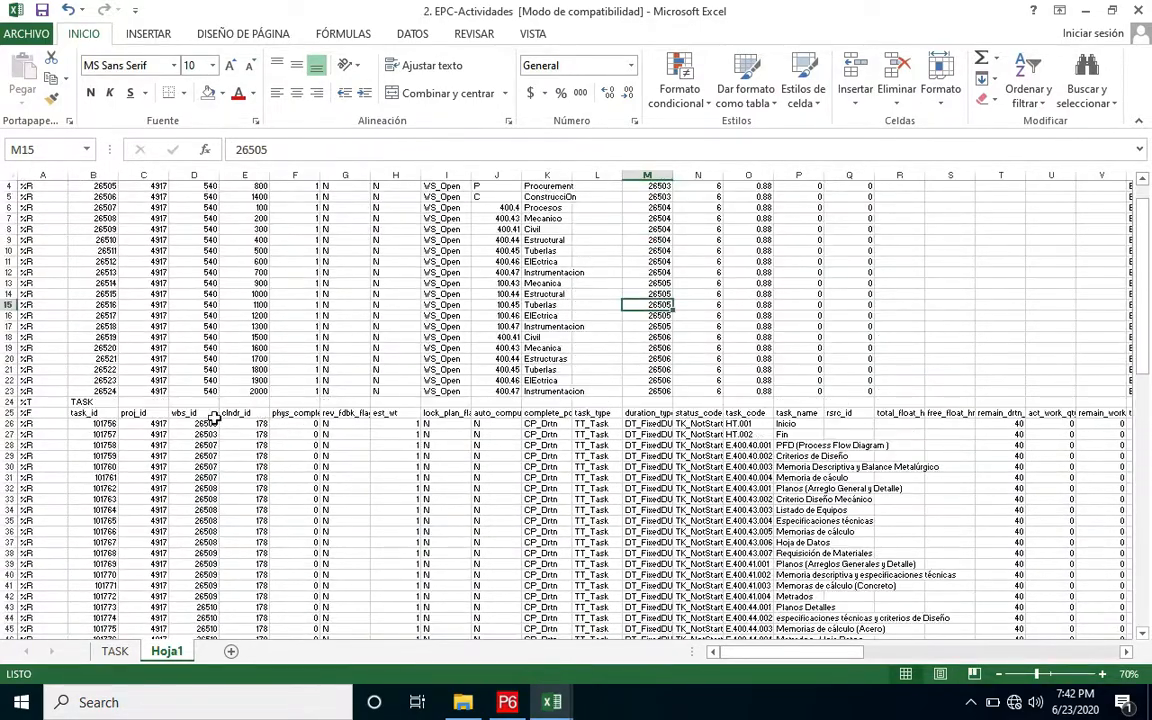
{"action": "left_click", "coordinate": [95, 413]}
{"action": "left_click", "coordinate": [181, 415]}
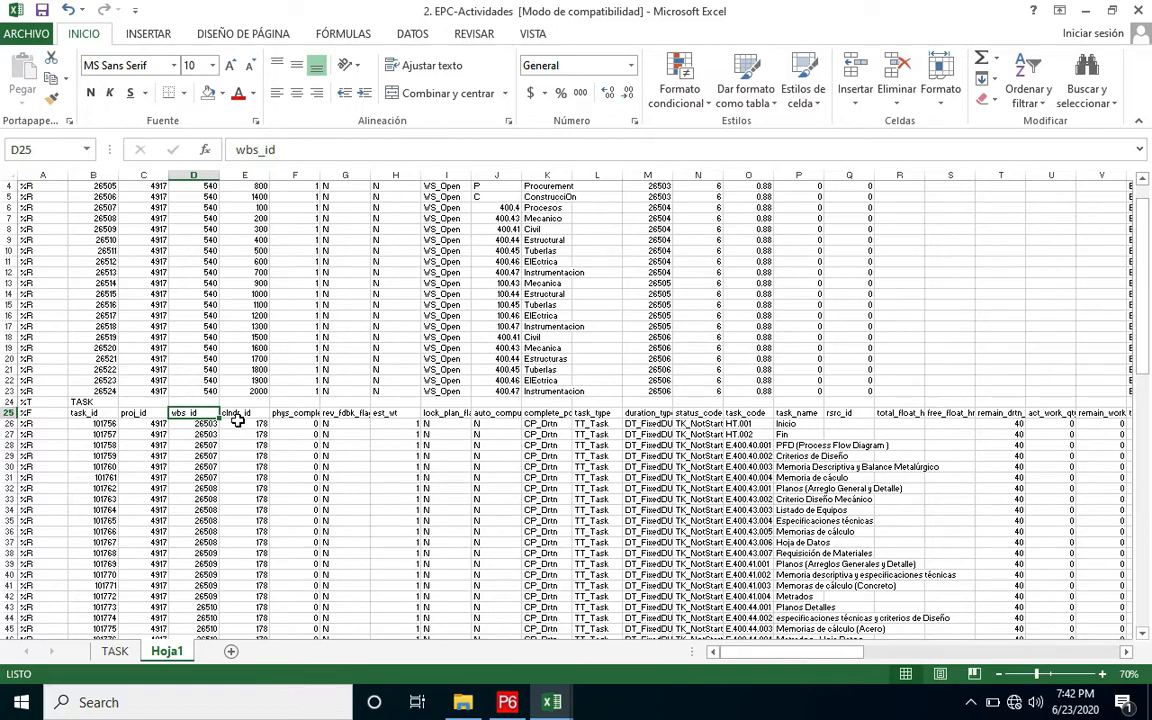
{"action": "scroll", "coordinate": [800, 459], "scroll_direction": "down", "scroll_amount": 12}
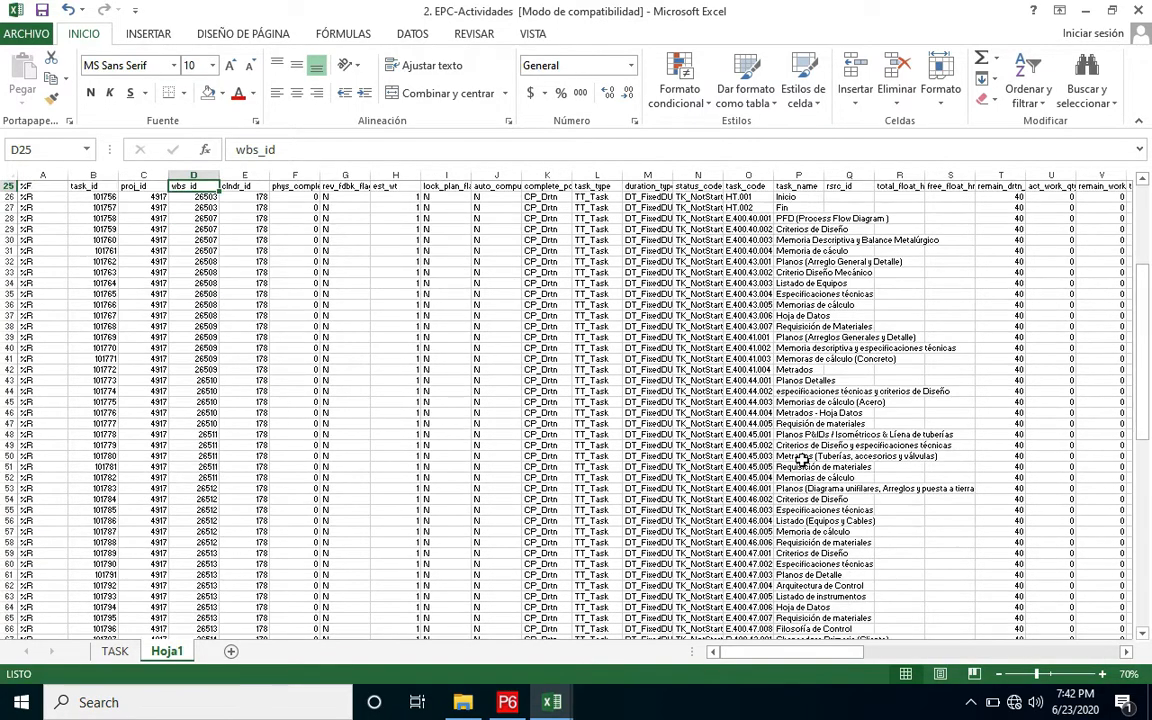
{"action": "scroll", "coordinate": [777, 440], "scroll_direction": "down", "scroll_amount": 13}
{"action": "scroll", "coordinate": [777, 440], "scroll_direction": "up", "scroll_amount": 20}
{"action": "scroll", "coordinate": [777, 438], "scroll_direction": "up", "scroll_amount": 5}
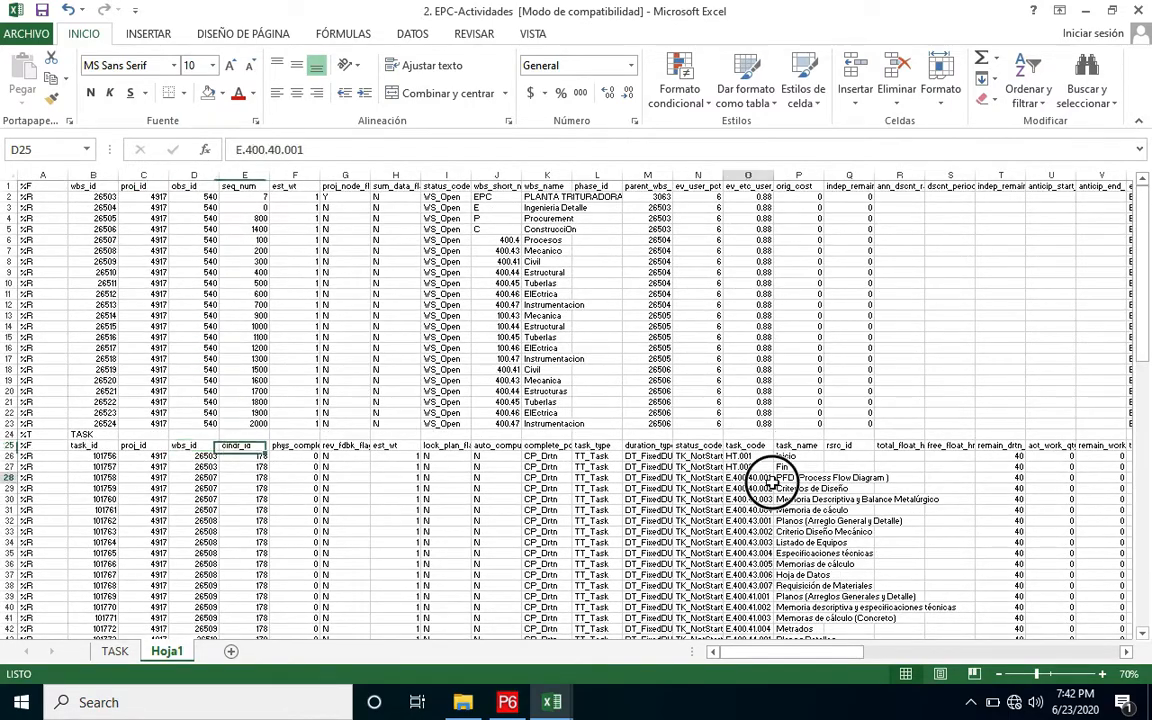
Review the remaining fields of the TASK table in Hoja1 along header row 25, from task_code through the columns beyond driving_path_flag
{"action": "left_click", "coordinate": [771, 479]}
{"action": "scroll", "coordinate": [773, 482], "scroll_direction": "down", "scroll_amount": 7}
{"action": "key", "text": "Right"}
{"action": "key", "text": "Right"}
{"action": "key", "text": "Right"}
{"action": "key", "text": "Right"}
{"action": "key", "text": "Right"}
{"action": "key", "text": "Right"}
{"action": "key", "text": "Right"}
{"action": "key", "text": "Right"}
{"action": "key", "text": "Right"}
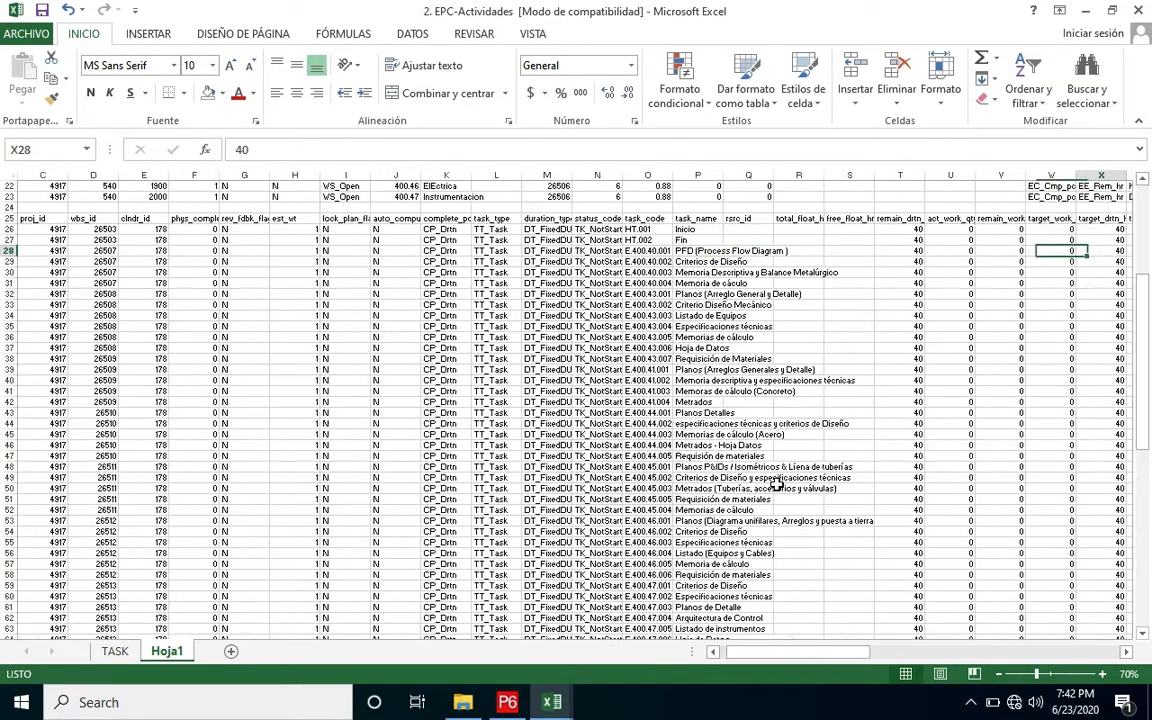
{"action": "key", "text": "Up"}
{"action": "key", "text": "Up"}
{"action": "key", "text": "Up"}
{"action": "key", "text": "Left"}
{"action": "key", "text": "Left"}
{"action": "key", "text": "Left"}
{"action": "key", "text": "Left"}
{"action": "key", "text": "Left"}
{"action": "key", "text": "Right"}
{"action": "key", "text": "Left"}
{"action": "key", "text": "Left"}
{"action": "key", "text": "Left"}
{"action": "key", "text": "Right"}
{"action": "key", "text": "Right"}
{"action": "key", "text": "Right"}
{"action": "key", "text": "Right"}
{"action": "key", "text": "Right"}
{"action": "key", "text": "Right"}
{"action": "key", "text": "Right"}
{"action": "key", "text": "Right"}
{"action": "key", "text": "Right"}
{"action": "key", "text": "Right"}
{"action": "key", "text": "Right"}
{"action": "key", "text": "Right"}
{"action": "key", "text": "Right"}
{"action": "key", "text": "Right"}
{"action": "key", "text": "Right"}
{"action": "key", "text": "Right"}
{"action": "key", "text": "Right"}
{"action": "key", "text": "Right"}
{"action": "key", "text": "Right"}
{"action": "key", "text": "Right"}
{"action": "key", "text": "Right"}
{"action": "key", "text": "Right"}
{"action": "key", "text": "Right"}
{"action": "key", "text": "Right"}
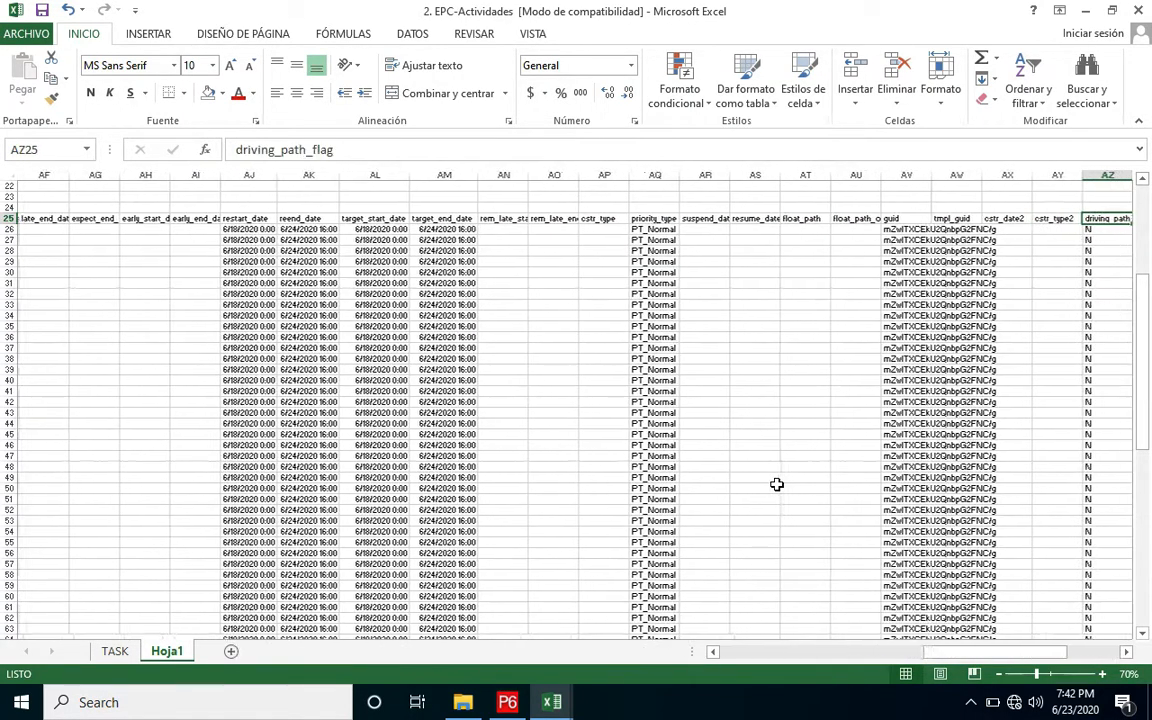
{"action": "key", "text": "Right"}
{"action": "key", "text": "Right"}
{"action": "key", "text": "Right"}
{"action": "key", "text": "Right"}
{"action": "key", "text": "Right"}
{"action": "key", "text": "Right"}
{"action": "key", "text": "Right"}
{"action": "key", "text": "Right"}
{"action": "key", "text": "Right"}
{"action": "key", "text": "Left"}
{"action": "key", "text": "Left"}
{"action": "key", "text": "Left"}
{"action": "key", "text": "Left"}
{"action": "key", "text": "Left"}
{"action": "key", "text": "Left"}
{"action": "key", "text": "Left"}
{"action": "key", "text": "Left"}
{"action": "key", "text": "Left"}
{"action": "key", "text": "Left"}
{"action": "key", "text": "Left"}
{"action": "key", "text": "Left"}
{"action": "key", "text": "Left"}
{"action": "key", "text": "Left"}
{"action": "key", "text": "Left"}
{"action": "key", "text": "Left"}
{"action": "key", "text": "Left"}
{"action": "key", "text": "Left"}
{"action": "key", "text": "Left"}
{"action": "key", "text": "Left"}
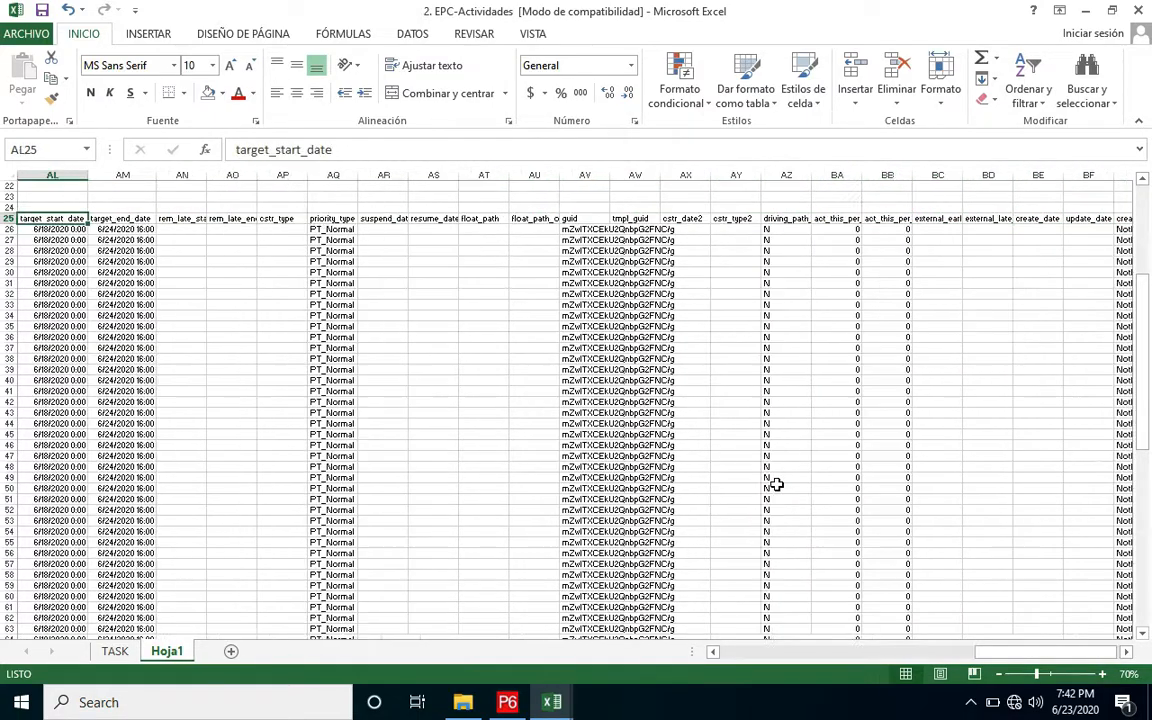
{"action": "key", "text": "Left"}
{"action": "key", "text": "Left"}
{"action": "key", "text": "Left"}
{"action": "key", "text": "Left"}
{"action": "key", "text": "Left"}
{"action": "key", "text": "Left"}
{"action": "key", "text": "Left"}
{"action": "key", "text": "Left"}
{"action": "key", "text": "Left"}
{"action": "key", "text": "Left"}
{"action": "key", "text": "Left"}
{"action": "key", "text": "Left"}
Examine the restart_date, reend_date, target_start_date and target_end_date columns, selecting AJ25:AM47 in Hoja1
{"action": "key", "text": "Right"}
{"action": "key", "text": "Right"}
{"action": "key", "text": "Right"}
{"action": "key", "text": "Right"}
{"action": "key", "text": "Right"}
{"action": "key", "text": "Right"}
{"action": "key", "text": "Right"}
{"action": "key", "text": "Right"}
{"action": "key", "text": "Right"}
{"action": "key", "text": "Right"}
{"action": "key", "text": "Down"}
{"action": "key", "text": "Right"}
{"action": "key", "text": "Right"}
{"action": "key", "text": "Right"}
{"action": "key", "text": "Down"}
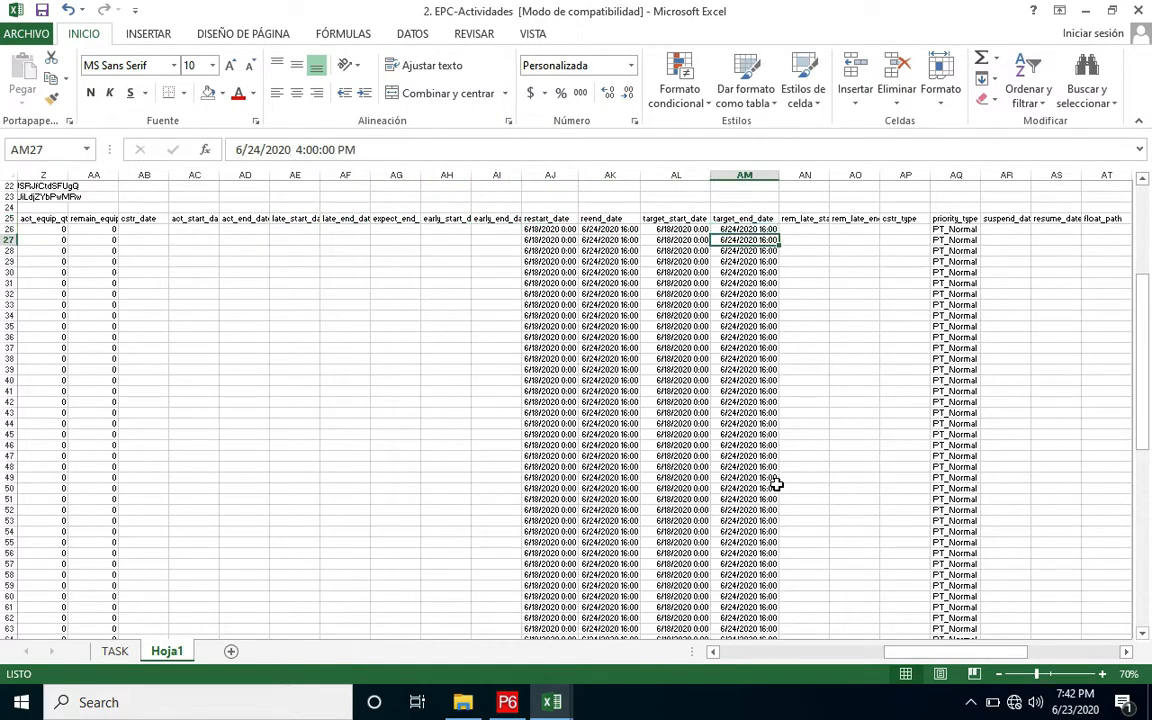
{"action": "key", "text": "Left"}
{"action": "key", "text": "Left"}
{"action": "key", "text": "Left"}
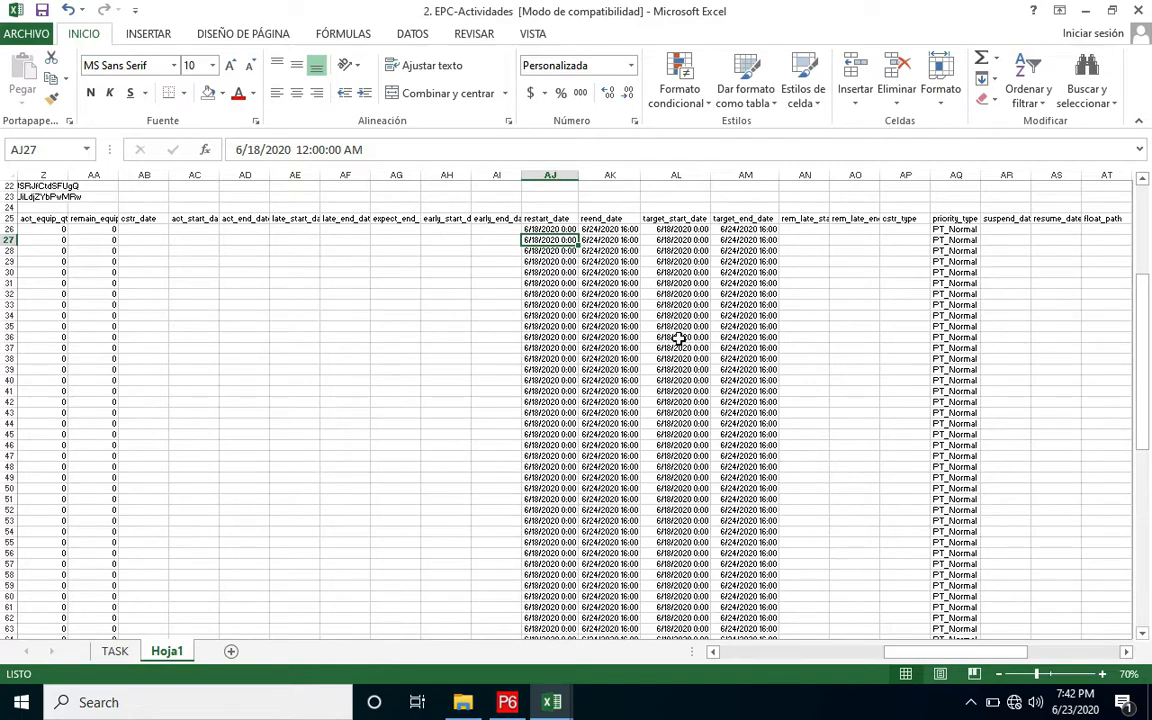
{"action": "left_click_drag", "start_coordinate": [557, 218], "coordinate": [748, 455]}
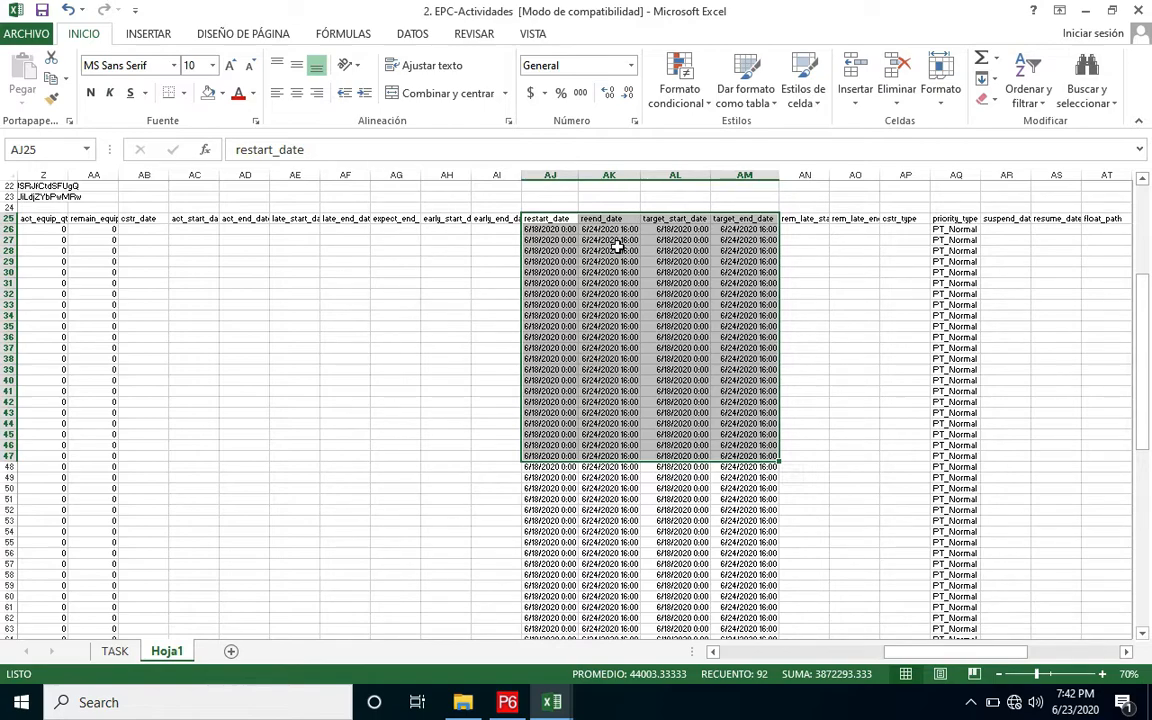
{"action": "key", "text": "Down"}
{"action": "key", "text": "Down"}
{"action": "key", "text": "Down"}
{"action": "key", "text": "Down"}
{"action": "key", "text": "Down"}
{"action": "key", "text": "Down"}
{"action": "key", "text": "Down"}
{"action": "key", "text": "Down"}
{"action": "key", "text": "Down"}
{"action": "key", "text": "Down"}
{"action": "key", "text": "Down"}
{"action": "key", "text": "Down"}
{"action": "key", "text": "Down"}
{"action": "key", "text": "Down"}
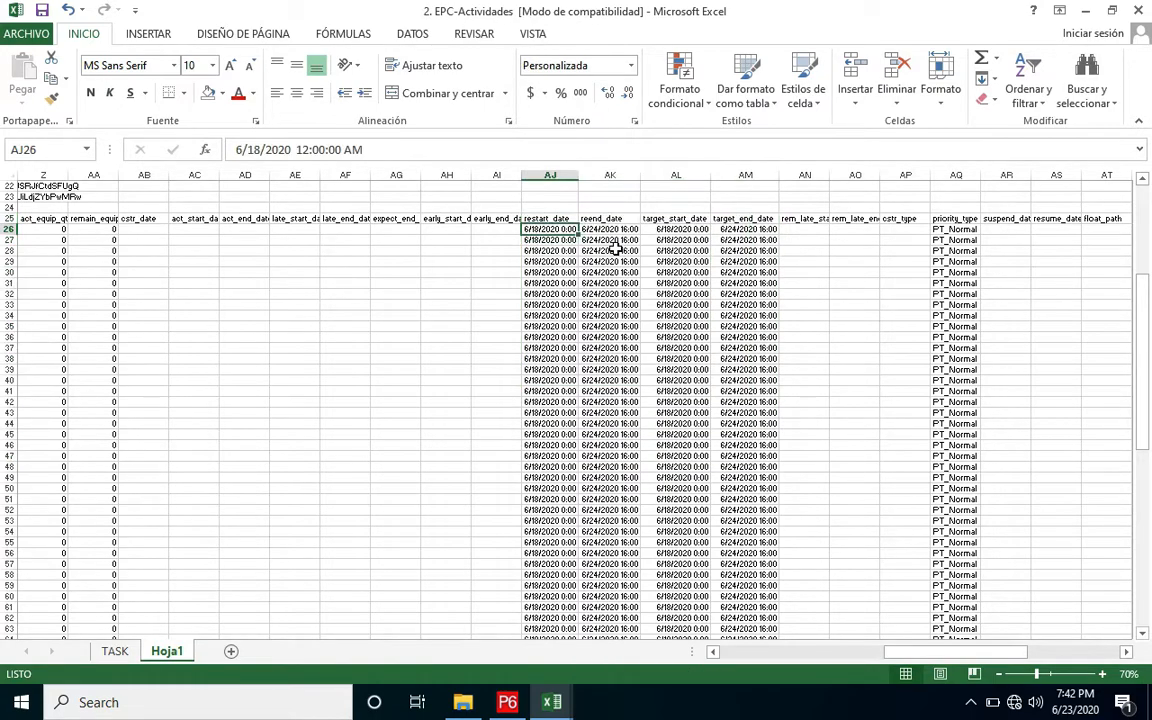
{"action": "key", "text": "Up"}
{"action": "key", "text": "Up"}
{"action": "key", "text": "Up"}
{"action": "key", "text": "Up"}
{"action": "key", "text": "Up"}
{"action": "key", "text": "Up"}
{"action": "key", "text": "Up"}
{"action": "key", "text": "Up"}
{"action": "key", "text": "Up"}
{"action": "key", "text": "Up"}
{"action": "key", "text": "Up"}
{"action": "key", "text": "Up"}
{"action": "key", "text": "Up"}
{"action": "key", "text": "Up"}
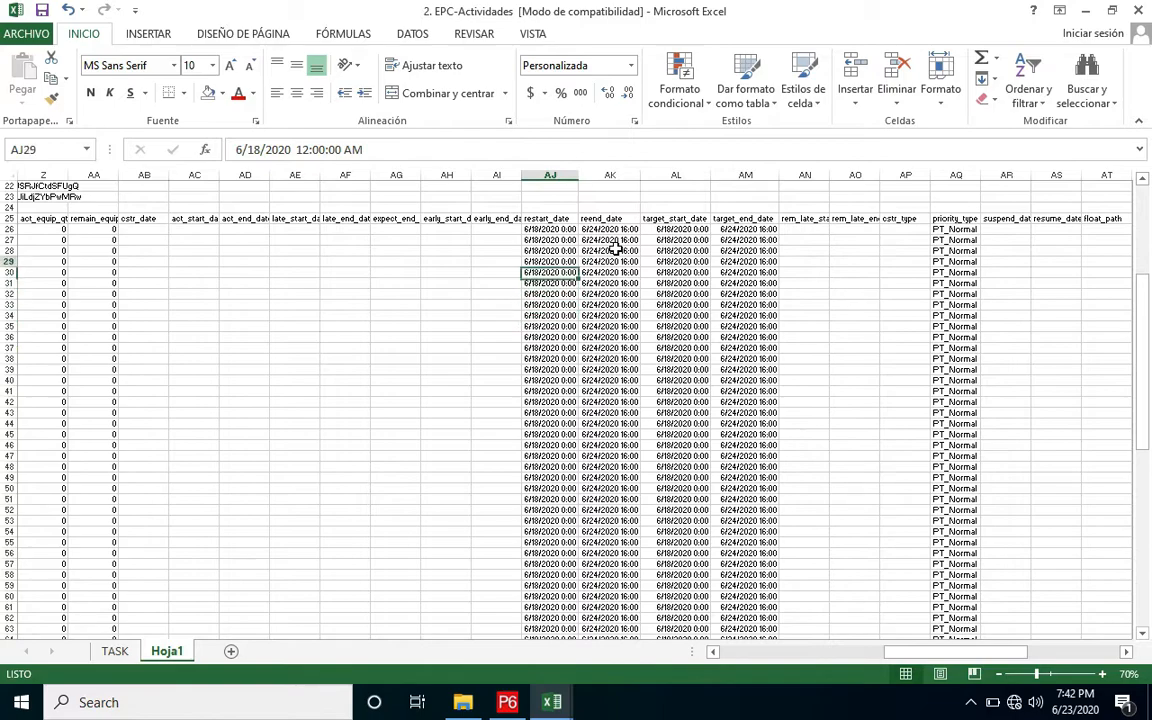
Examine the restart_date values of the activity rows down column AJ in Hoja1 to row 70
{"action": "key", "text": "Down"}
{"action": "key", "text": "Down"}
{"action": "key", "text": "Down"}
{"action": "key", "text": "Down"}
{"action": "key", "text": "Down"}
{"action": "key", "text": "Down"}
{"action": "key", "text": "Down"}
{"action": "key", "text": "Down"}
{"action": "key", "text": "Down"}
{"action": "key", "text": "Down"}
{"action": "key", "text": "Down"}
{"action": "key", "text": "Down"}
{"action": "key", "text": "Down"}
{"action": "key", "text": "Down"}
{"action": "key", "text": "Down"}
{"action": "key", "text": "Down"}
{"action": "key", "text": "Down"}
{"action": "key", "text": "Down"}
{"action": "key", "text": "Down"}
{"action": "key", "text": "Down"}
{"action": "key", "text": "Down"}
{"action": "key", "text": "Down"}
{"action": "key", "text": "Down"}
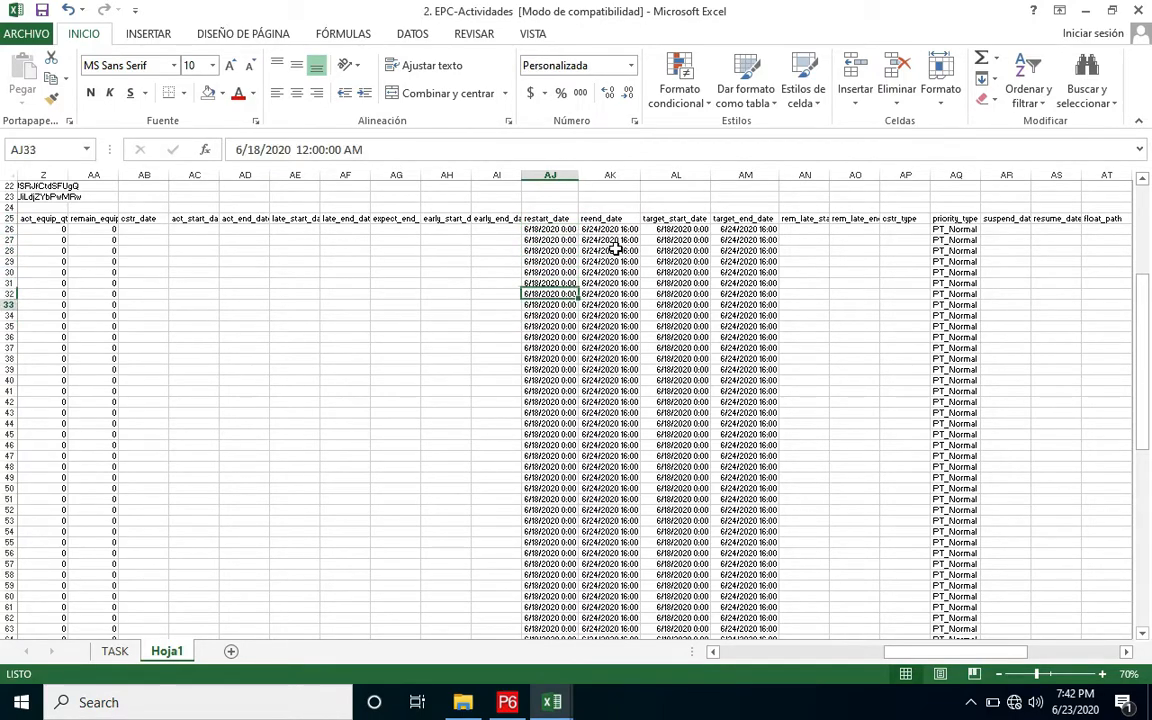
{"action": "key", "text": "Down"}
{"action": "key", "text": "Down"}
{"action": "key", "text": "Down"}
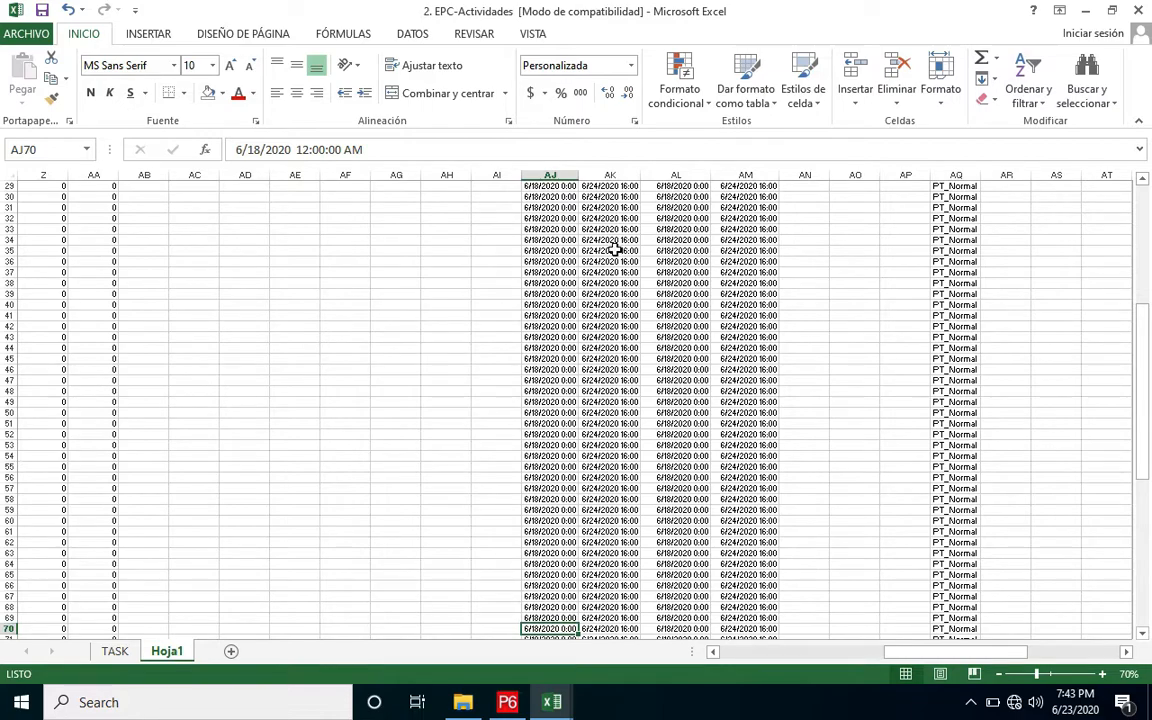
Examine the reend_date values in column AK back up to the first activity rows in Hoja1
{"action": "key", "text": "Right"}
{"action": "key", "text": "Up"}
{"action": "key", "text": "Up"}
{"action": "key", "text": "Up"}
{"action": "key", "text": "Up"}
{"action": "key", "text": "Up"}
{"action": "key", "text": "Up"}
{"action": "key", "text": "Up"}
{"action": "key", "text": "Up"}
{"action": "key", "text": "Up"}
{"action": "key", "text": "Up"}
{"action": "key", "text": "Up"}
{"action": "key", "text": "Up"}
{"action": "key", "text": "Up"}
{"action": "key", "text": "Up"}
{"action": "key", "text": "Up"}
{"action": "key", "text": "Up"}
{"action": "key", "text": "Up"}
{"action": "key", "text": "Up"}
{"action": "key", "text": "Up"}
{"action": "key", "text": "Up"}
{"action": "key", "text": "Up"}
{"action": "key", "text": "Up"}
{"action": "key", "text": "Up"}
{"action": "key", "text": "Up"}
{"action": "key", "text": "Up"}
{"action": "key", "text": "Up"}
{"action": "key", "text": "Up"}
{"action": "key", "text": "Up"}
{"action": "key", "text": "Up"}
{"action": "key", "text": "Up"}
{"action": "key", "text": "Up"}
{"action": "key", "text": "Up"}
{"action": "key", "text": "Up"}
{"action": "key", "text": "Up"}
{"action": "key", "text": "Up"}
{"action": "key", "text": "Up"}
{"action": "key", "text": "Up"}
{"action": "key", "text": "Up"}
{"action": "key", "text": "Up"}
{"action": "key", "text": "Up"}
{"action": "key", "text": "Left"}
{"action": "key", "text": "Left"}
{"action": "key", "text": "Left"}
{"action": "key", "text": "Down"}
{"action": "key", "text": "Down"}
{"action": "key", "text": "Right"}
{"action": "key", "text": "Right"}
{"action": "key", "text": "Right"}
{"action": "key", "text": "Right"}
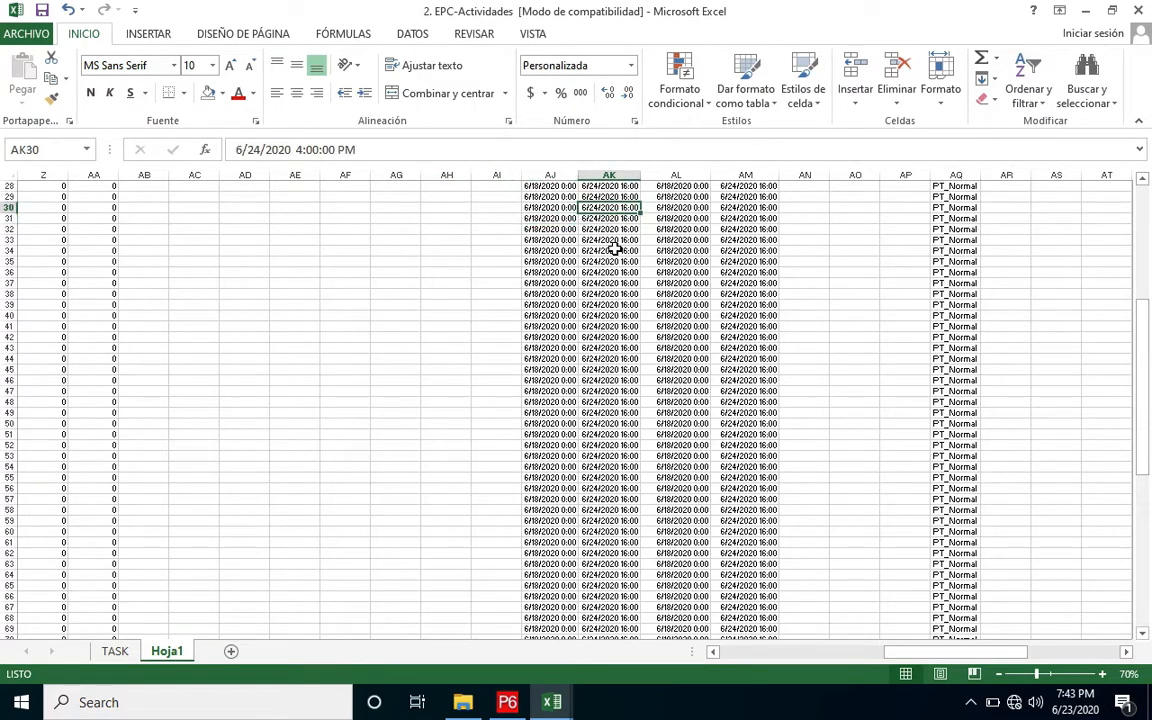
{"action": "key", "text": "Up"}
{"action": "key", "text": "Up"}
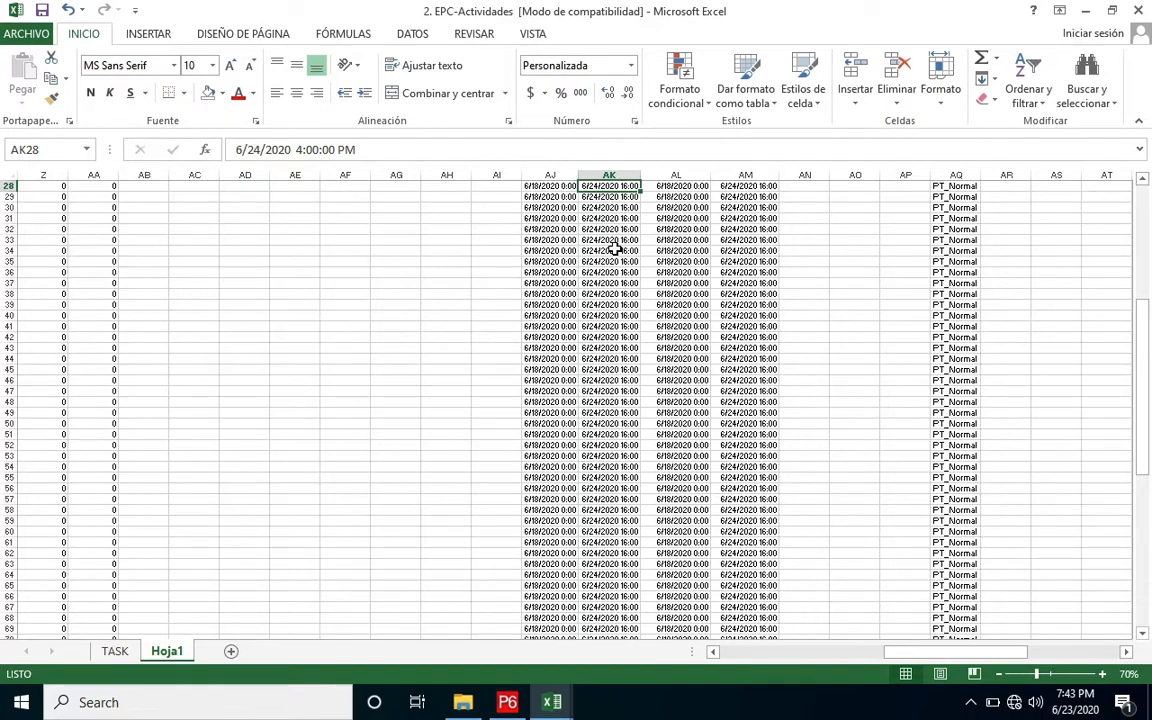
Review the task_name column of Hoja1 down to the last activity, Instalación de dispositivos de alarma contra incendio
{"action": "key", "text": "ctrl+Left"}
{"action": "key", "text": "ctrl+Left"}
{"action": "key", "text": "ctrl+Left"}
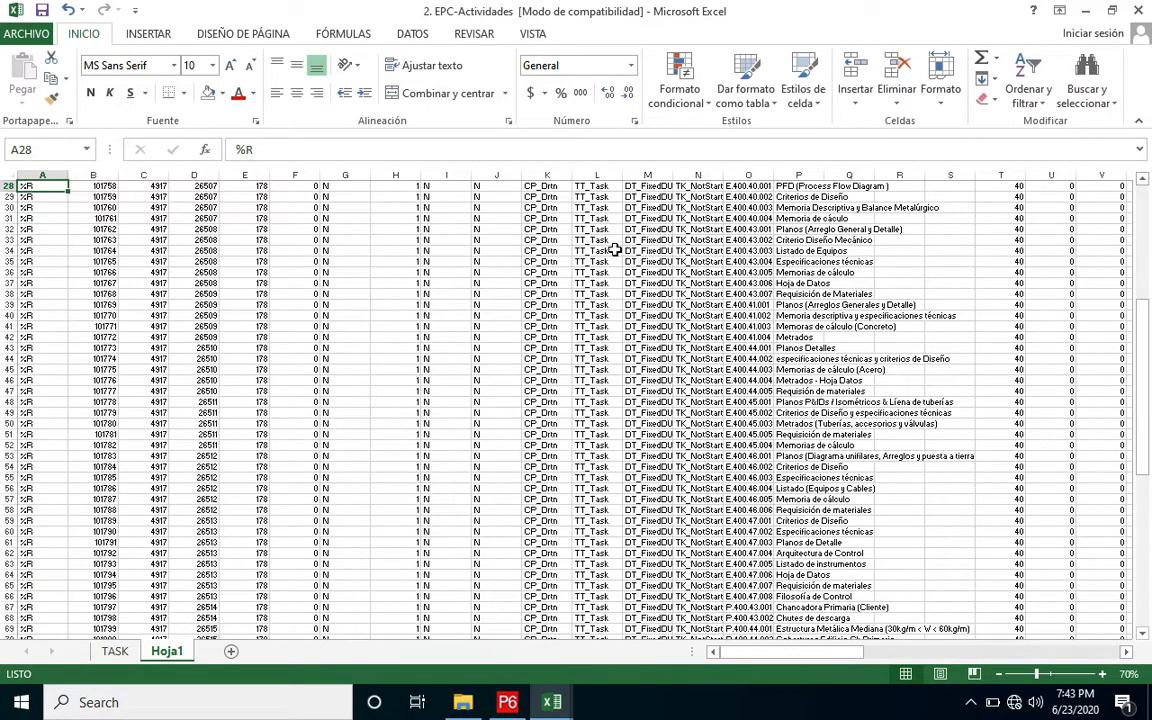
{"action": "scroll", "coordinate": [816, 319], "scroll_direction": "up", "scroll_amount": 6}
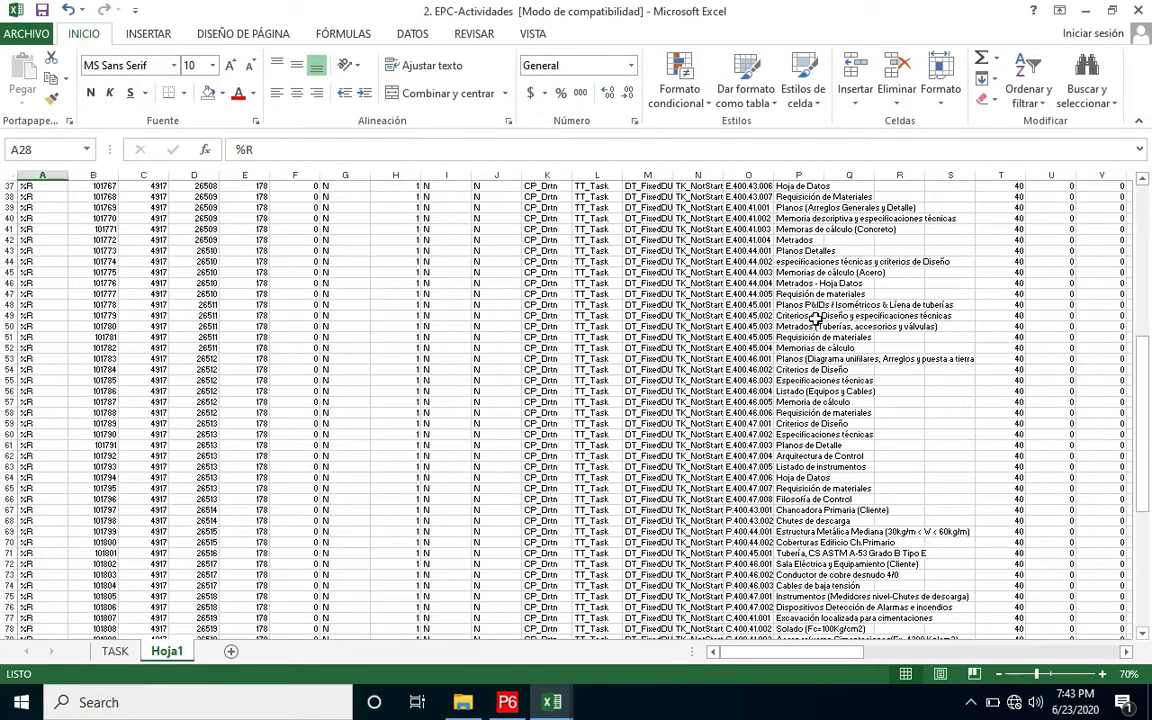
{"action": "left_click_drag", "start_coordinate": [802, 361], "coordinate": [806, 600]}
{"action": "scroll", "coordinate": [806, 600], "scroll_direction": "down", "scroll_amount": 13}
{"action": "scroll", "coordinate": [805, 499], "scroll_direction": "up", "scroll_amount": 6}
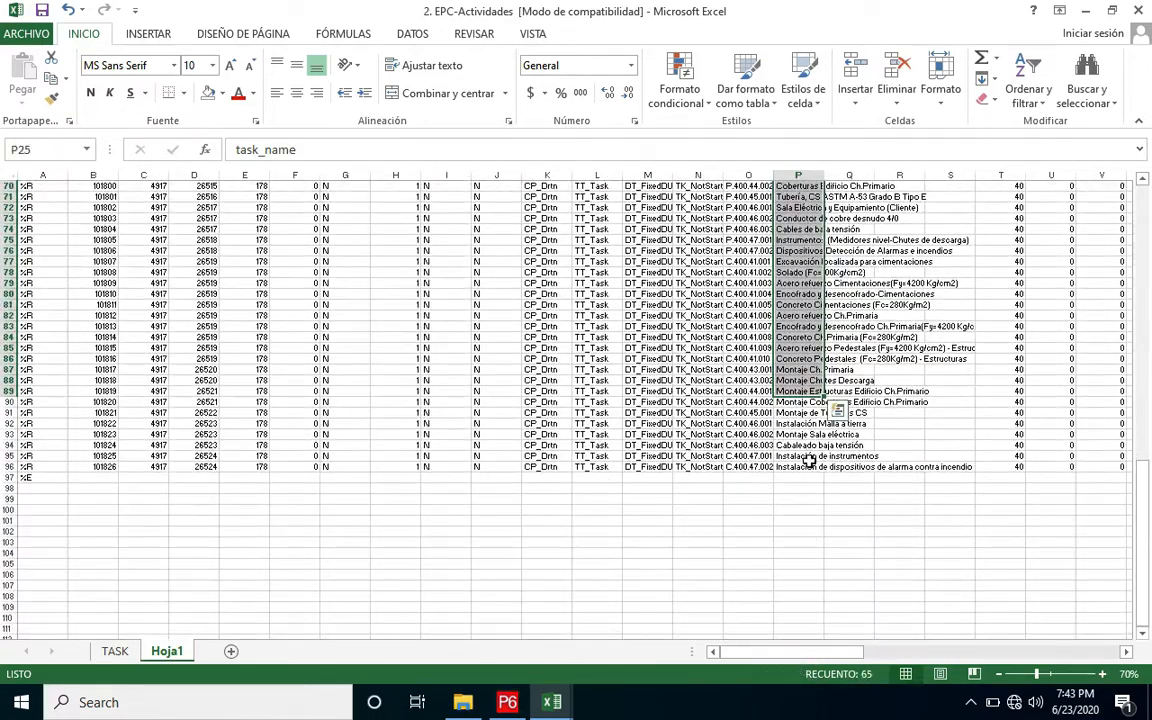
{"action": "left_click", "coordinate": [808, 466]}
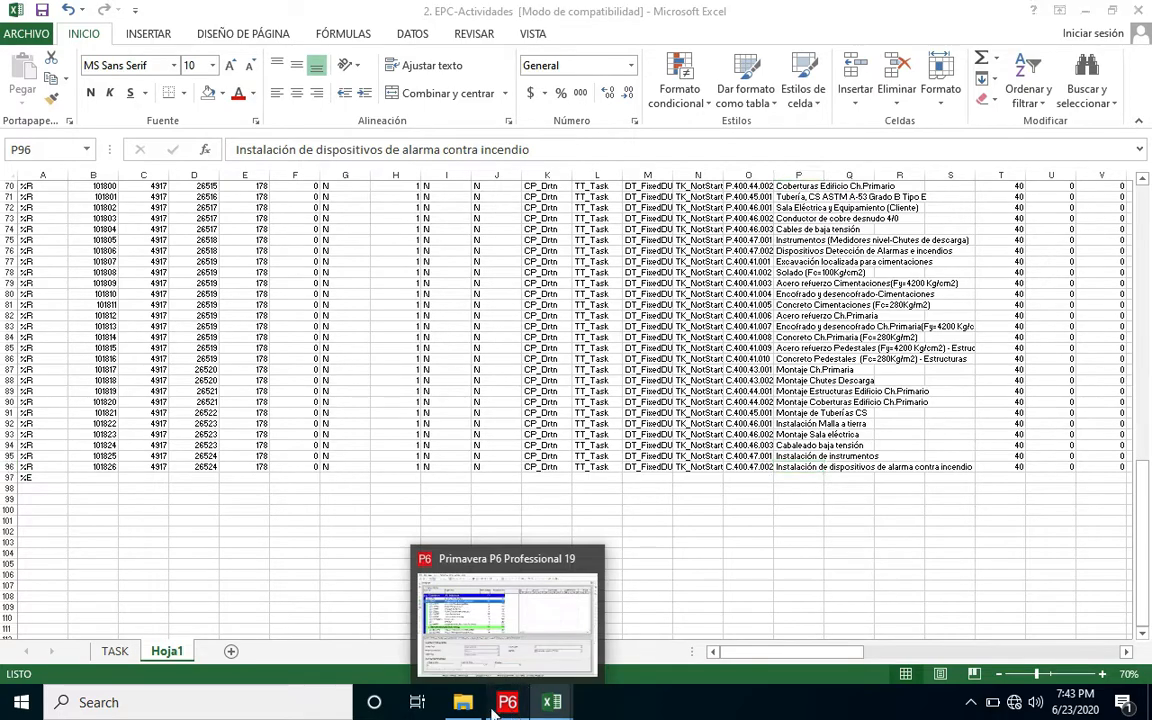
{"action": "left_click", "coordinate": [455, 628]}
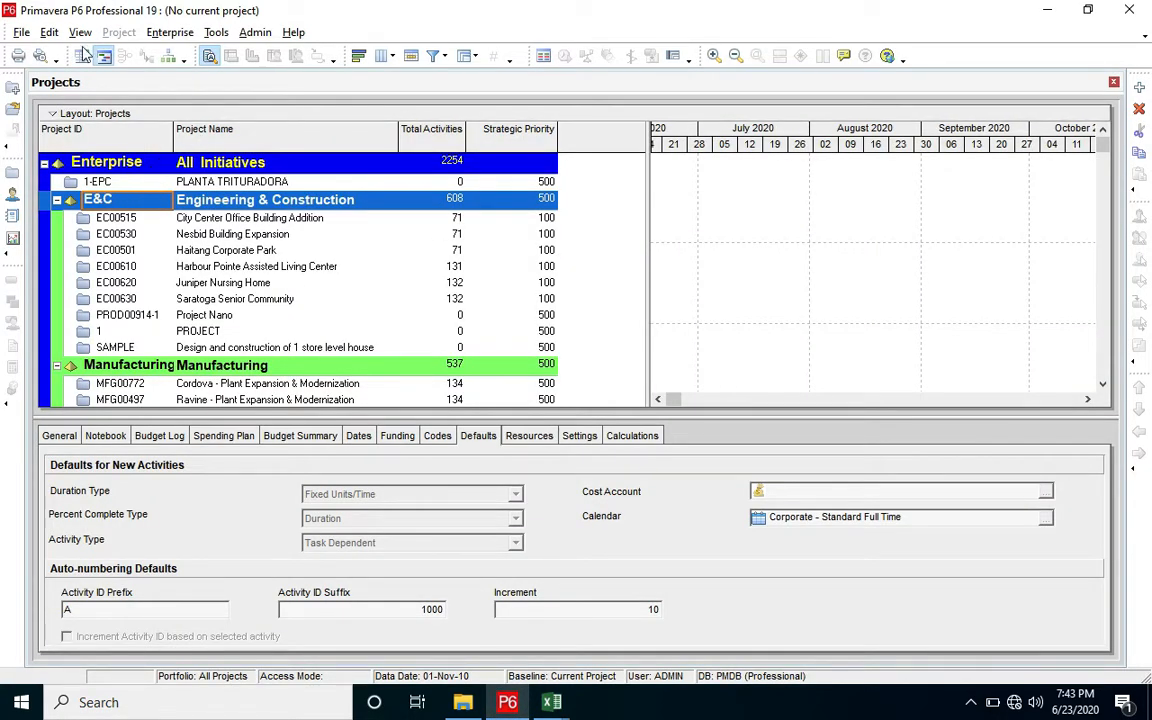
{"action": "left_click", "coordinate": [21, 32]}
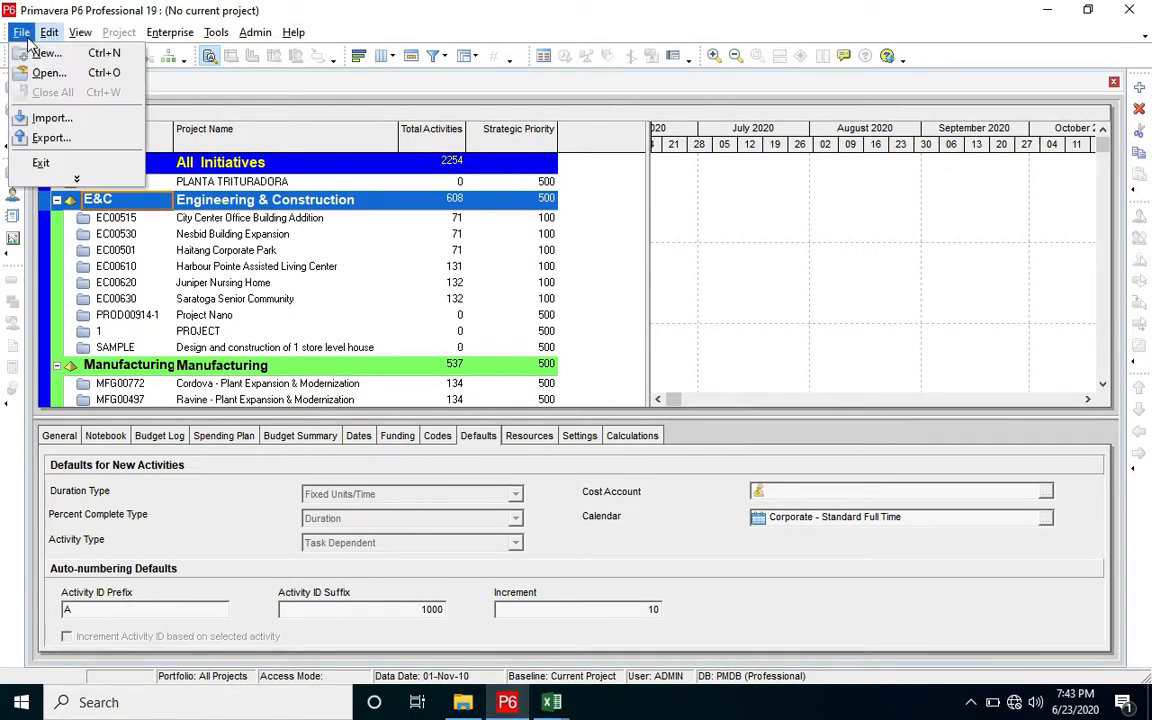
{"action": "left_click", "coordinate": [551, 702]}
{"action": "left_click", "coordinate": [590, 660]}
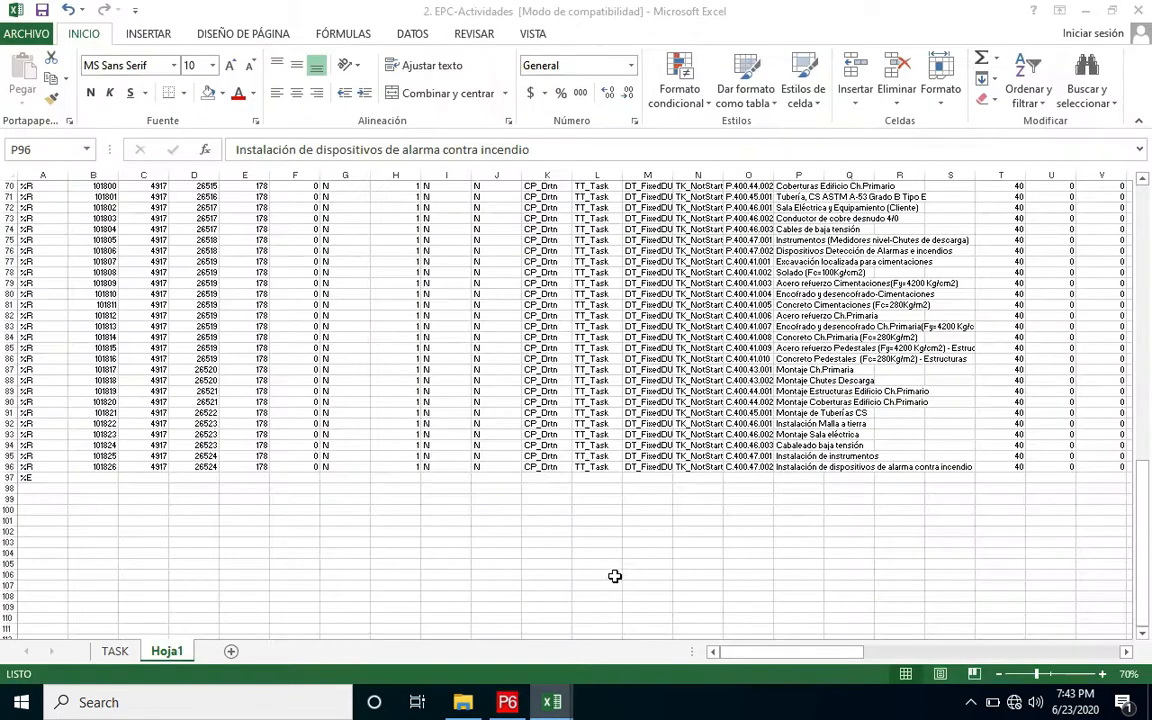
Select the whole WBS and TASK block A1:BI97 in Hoja1, ending at the %E row
{"action": "left_click", "coordinate": [45, 478]}
{"action": "mouse_move", "coordinate": [41, 478]}
{"action": "left_mouse_down"}
{"action": "mouse_move", "coordinate": [1110, 478]}
{"action": "mouse_move", "coordinate": [41, 478]}
{"action": "left_mouse_up"}
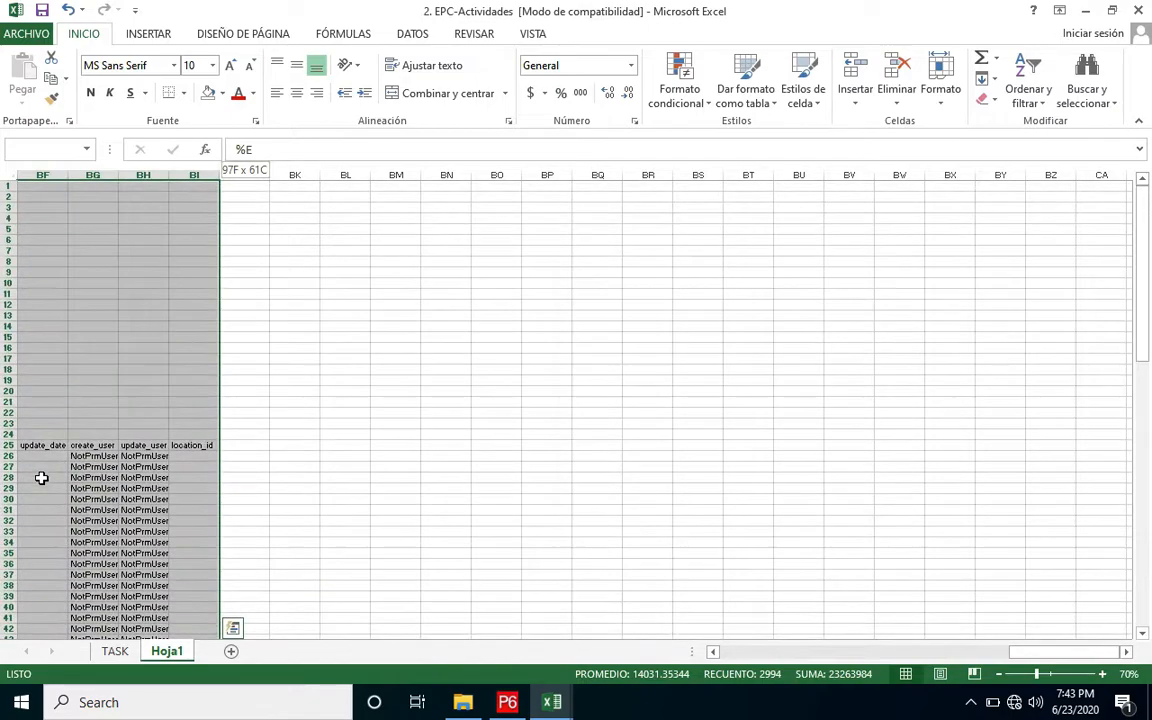
{"action": "left_click_drag", "start_coordinate": [1125, 652], "coordinate": [57, 638]}
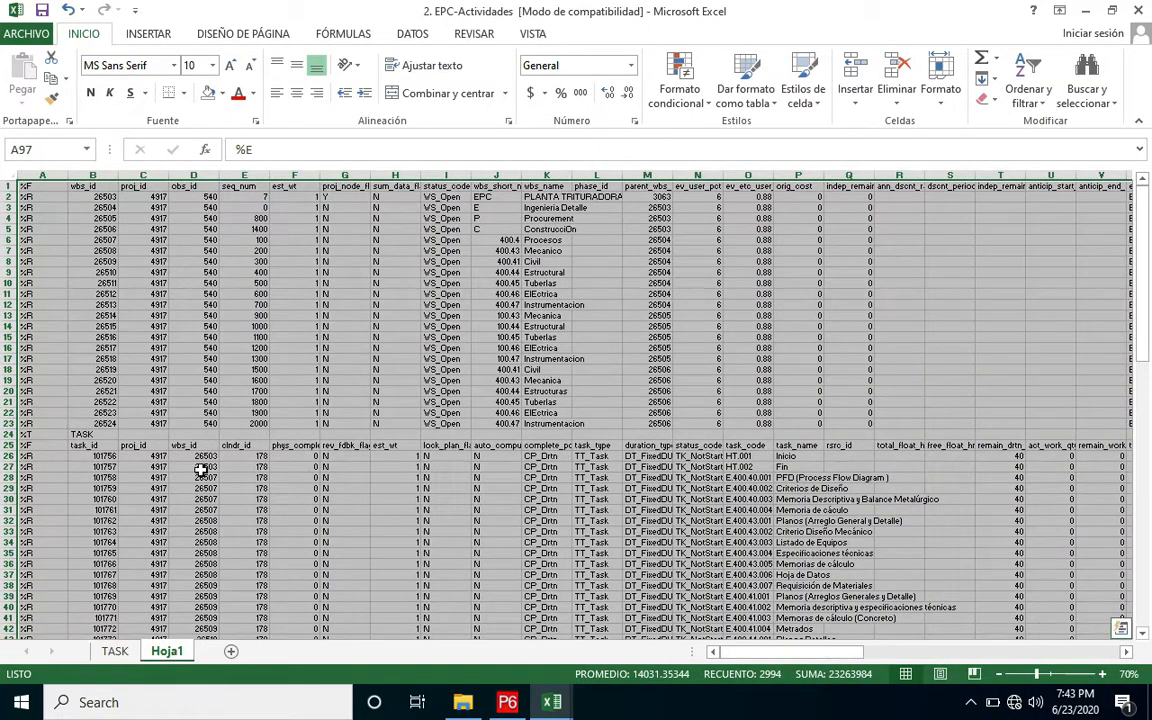
Open the 2-EPC file from the desktop in Notepad and locate the %F field line below PROJWBS
{"action": "left_click", "coordinate": [1087, 10]}
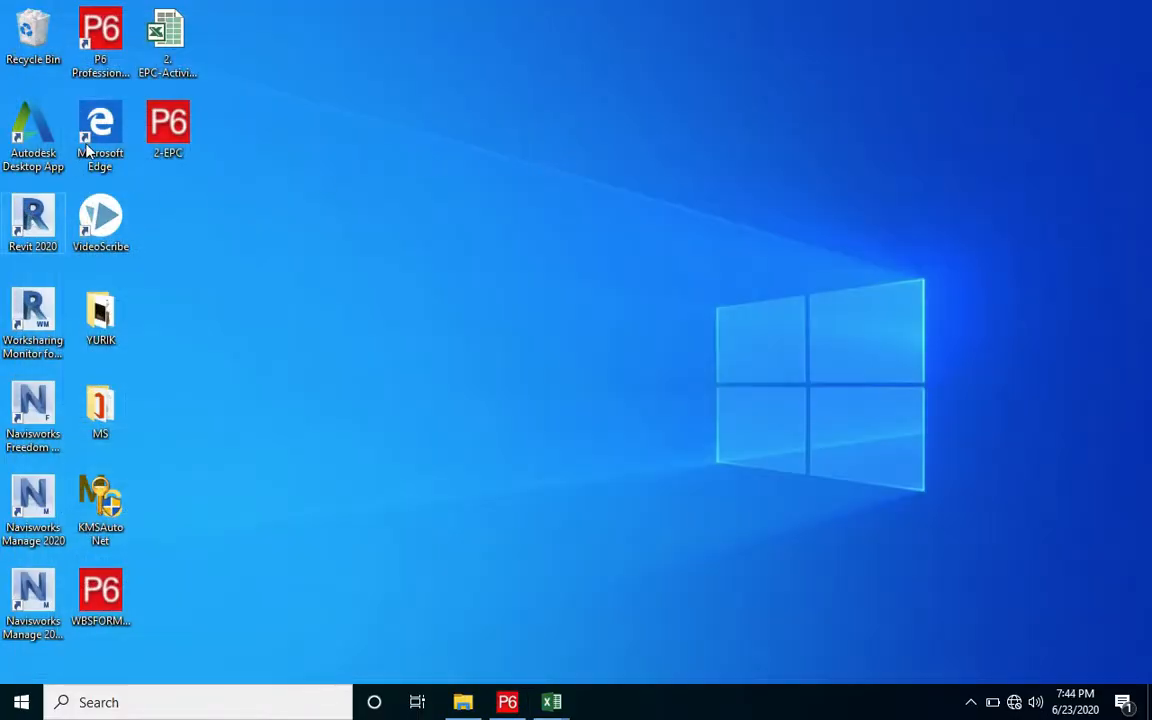
{"action": "right_click", "coordinate": [174, 124]}
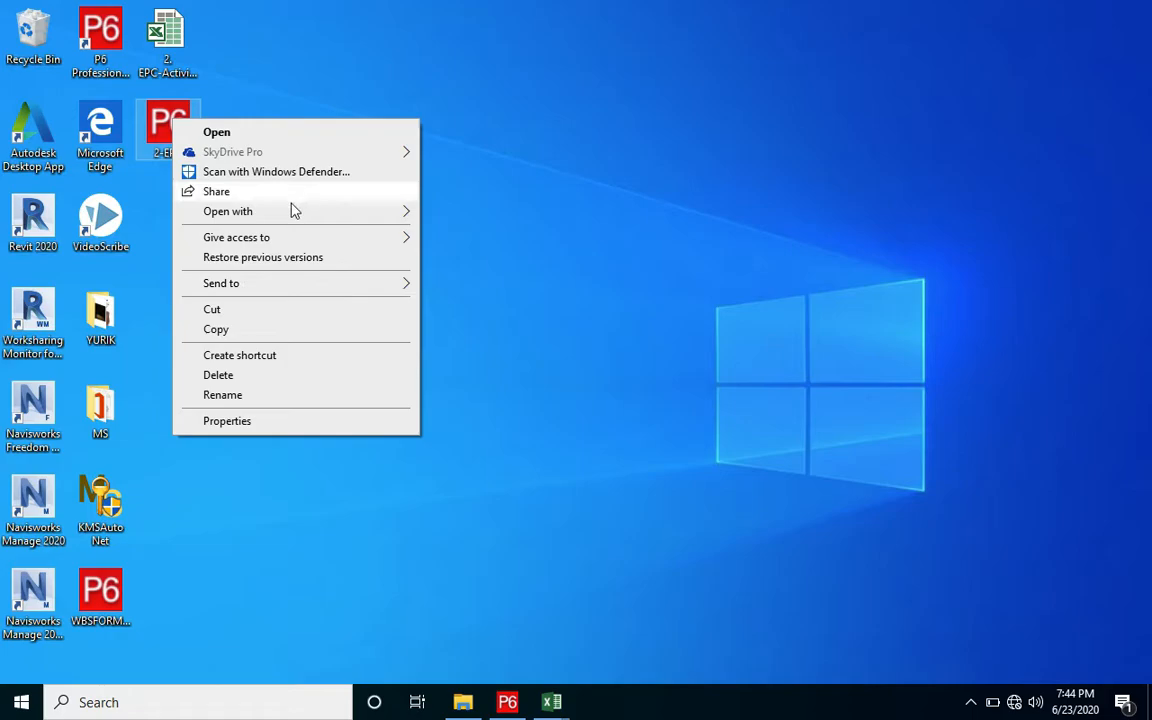
{"action": "mouse_move", "coordinate": [288, 216]}
{"action": "left_click", "coordinate": [502, 214]}
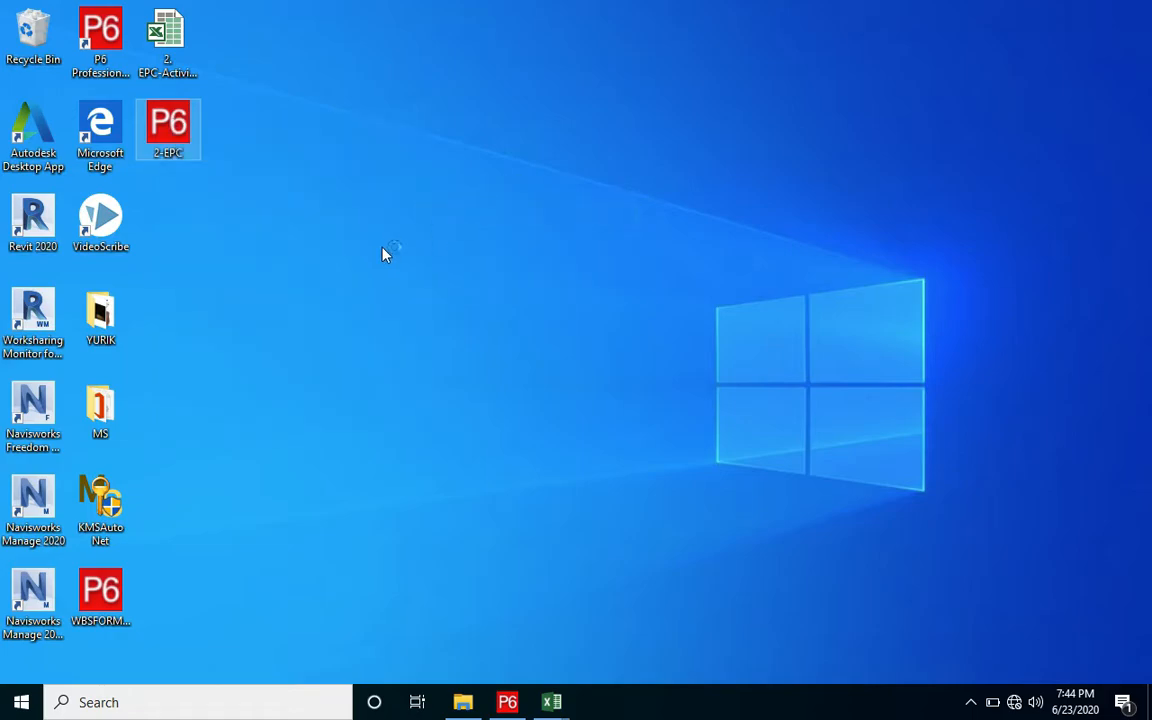
{"action": "scroll", "coordinate": [383, 245], "scroll_direction": "down", "scroll_amount": 5}
{"action": "scroll", "coordinate": [383, 245], "scroll_direction": "up", "scroll_amount": 4}
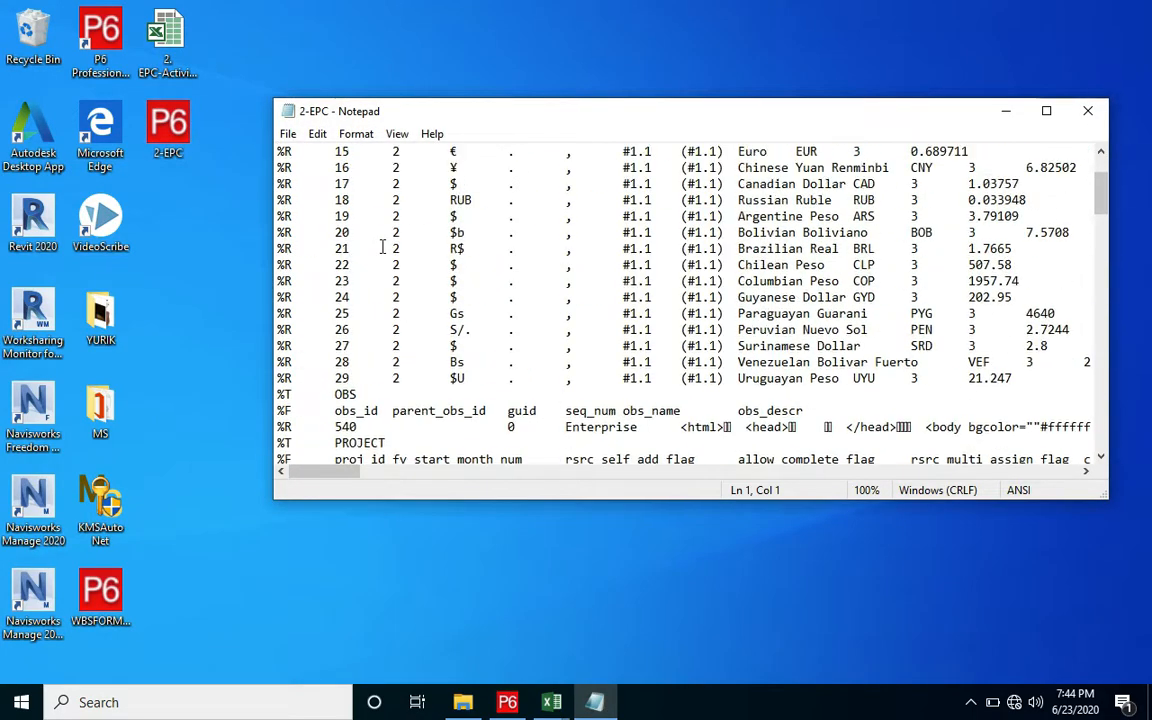
{"action": "scroll", "coordinate": [311, 404], "scroll_direction": "down", "scroll_amount": 4}
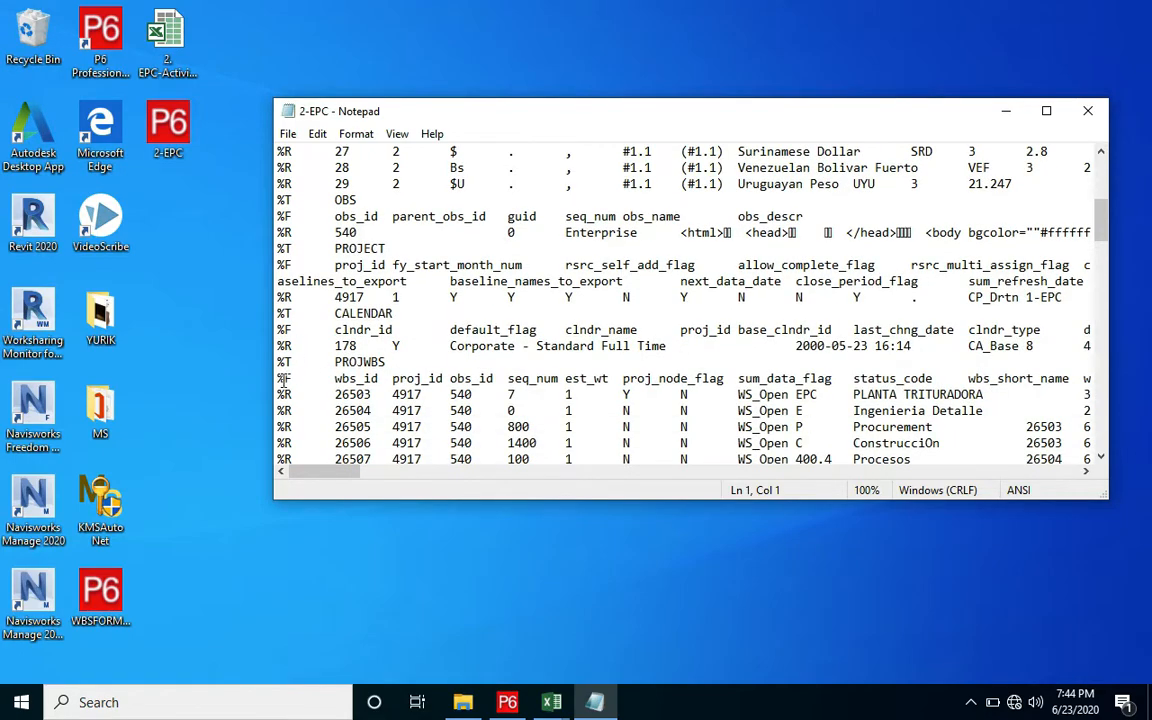
{"action": "mouse_move", "coordinate": [278, 380]}
{"action": "left_mouse_down"}
{"action": "mouse_move", "coordinate": [347, 383]}
{"action": "mouse_move", "coordinate": [283, 381]}
{"action": "left_mouse_up"}
Switch back to Excel and copy the selected block A1:BI97 of Hoja1
{"action": "mouse_move", "coordinate": [551, 702]}
{"action": "left_click", "coordinate": [592, 615]}
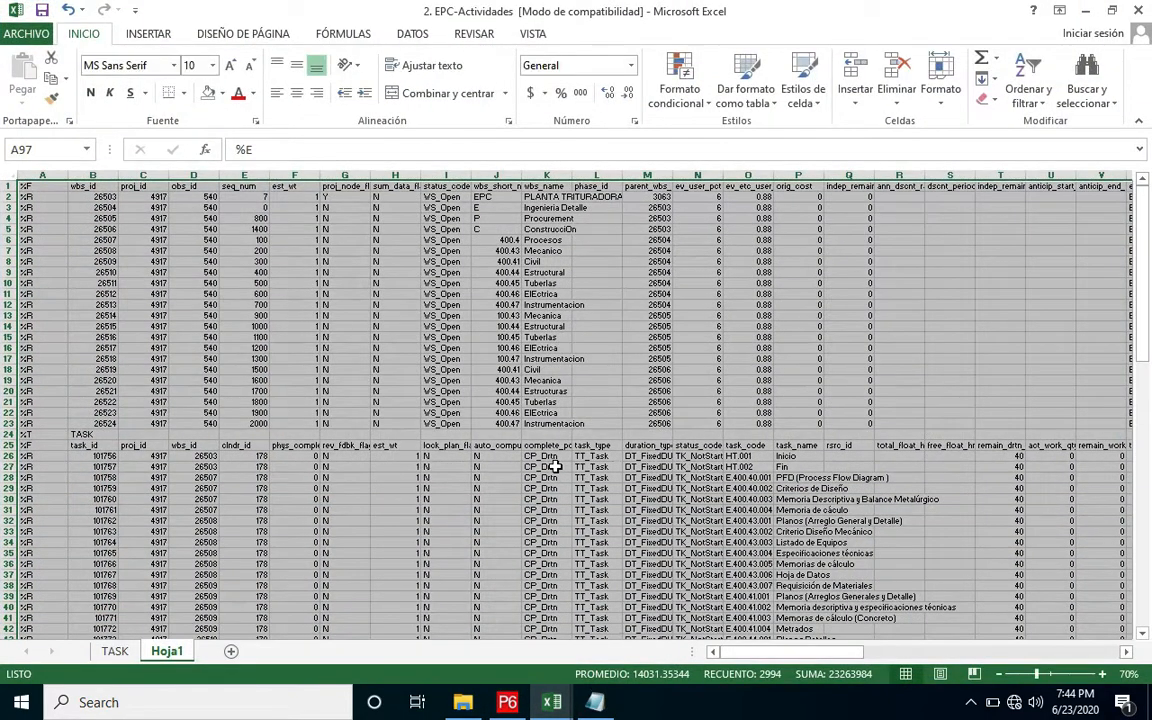
{"action": "key", "text": "ctrl+c"}
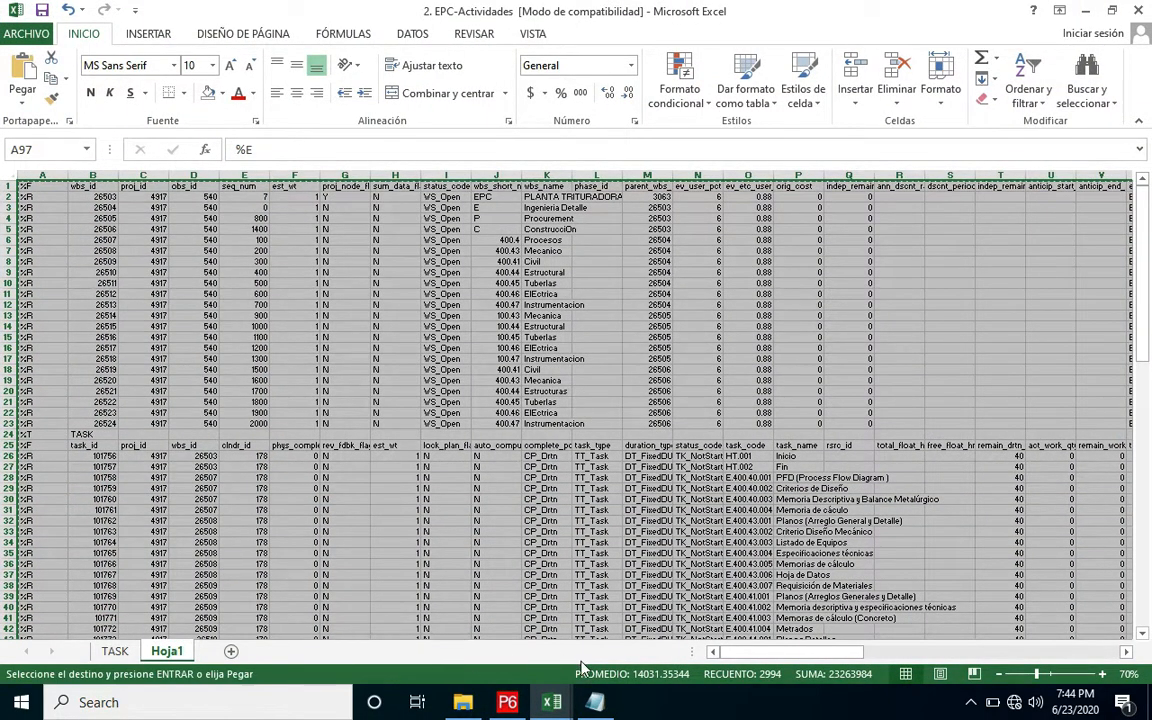
In the 2-EPC Notepad file, replace everything from the %F line below PROJWBS to the end with the copied block
{"action": "left_click", "coordinate": [593, 692]}
{"action": "left_click_drag", "start_coordinate": [277, 378], "coordinate": [458, 443]}
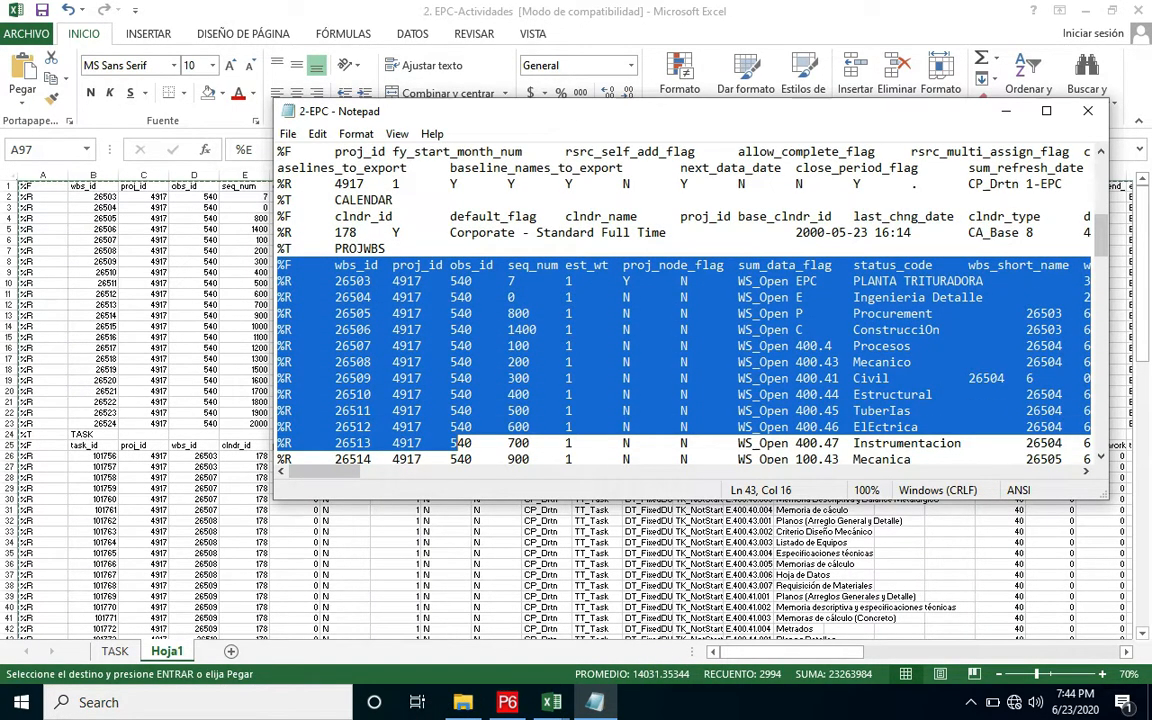
{"action": "left_click_drag", "start_coordinate": [1104, 232], "coordinate": [1139, 523]}
{"action": "left_click_drag", "start_coordinate": [584, 450], "coordinate": [283, 251]}
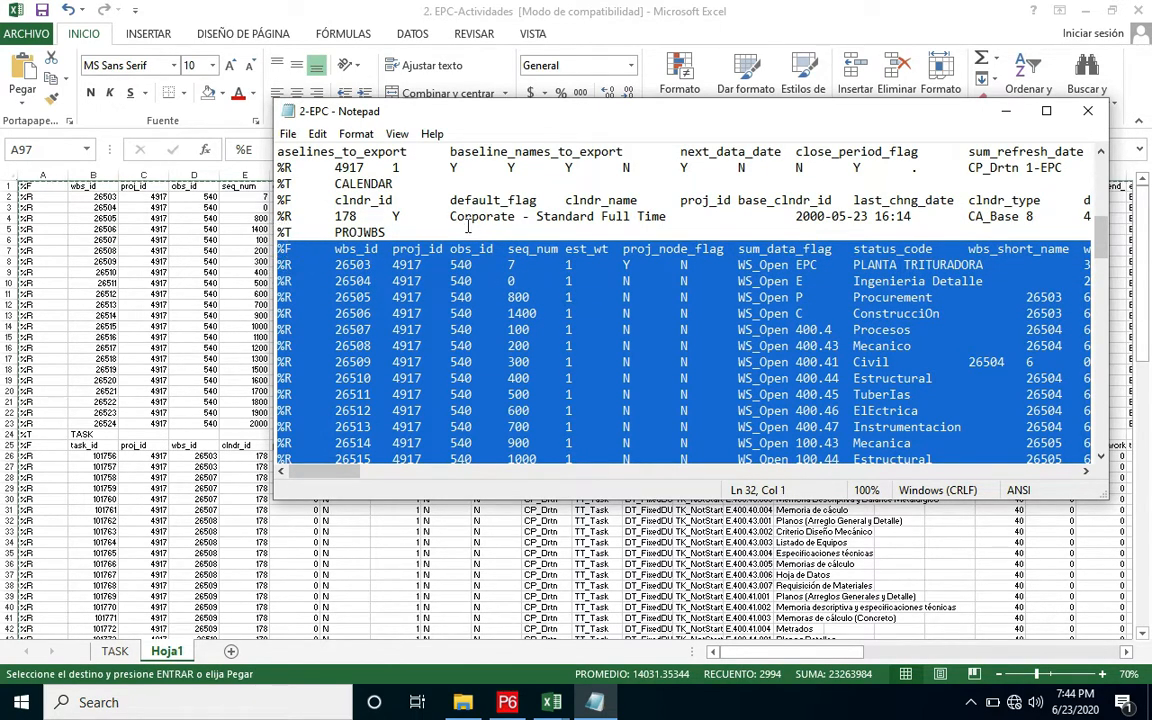
{"action": "key", "text": "Delete"}
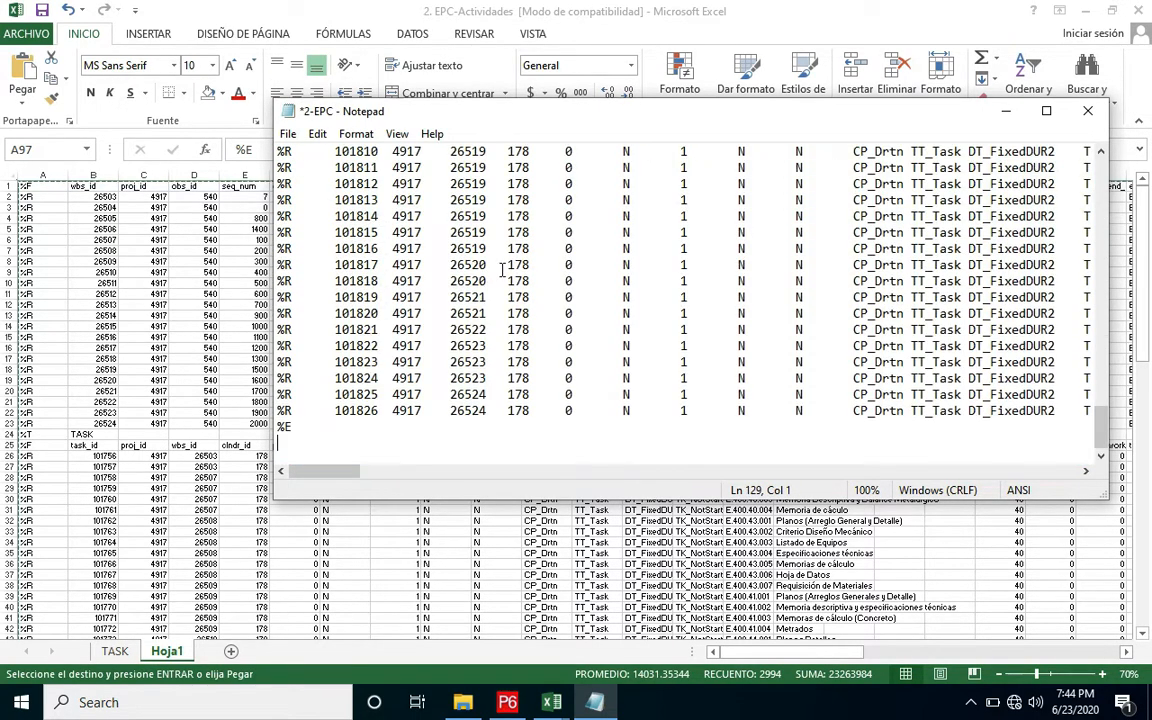
Check the %E end marker, save the 2-EPC file, close Notepad and minimize Excel
{"action": "left_click_drag", "start_coordinate": [322, 426], "coordinate": [281, 431]}
{"action": "left_click", "coordinate": [343, 408]}
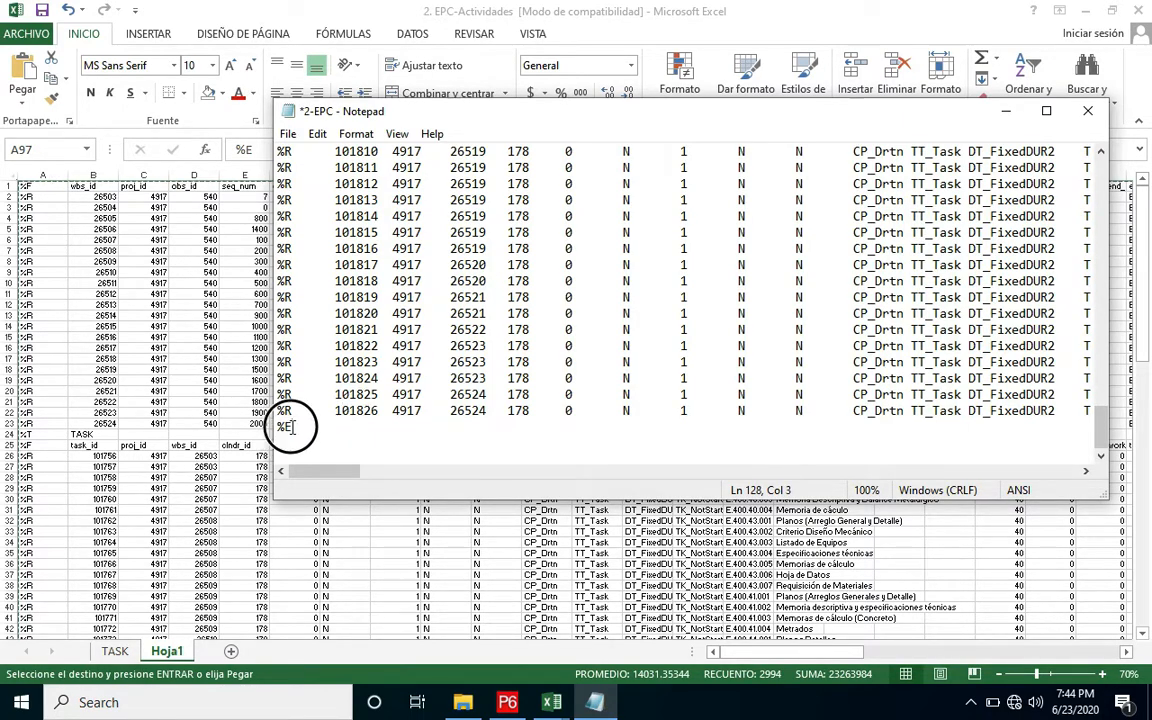
{"action": "left_click", "coordinate": [286, 135]}
{"action": "left_click", "coordinate": [302, 213]}
{"action": "key", "text": "alt+Tab"}
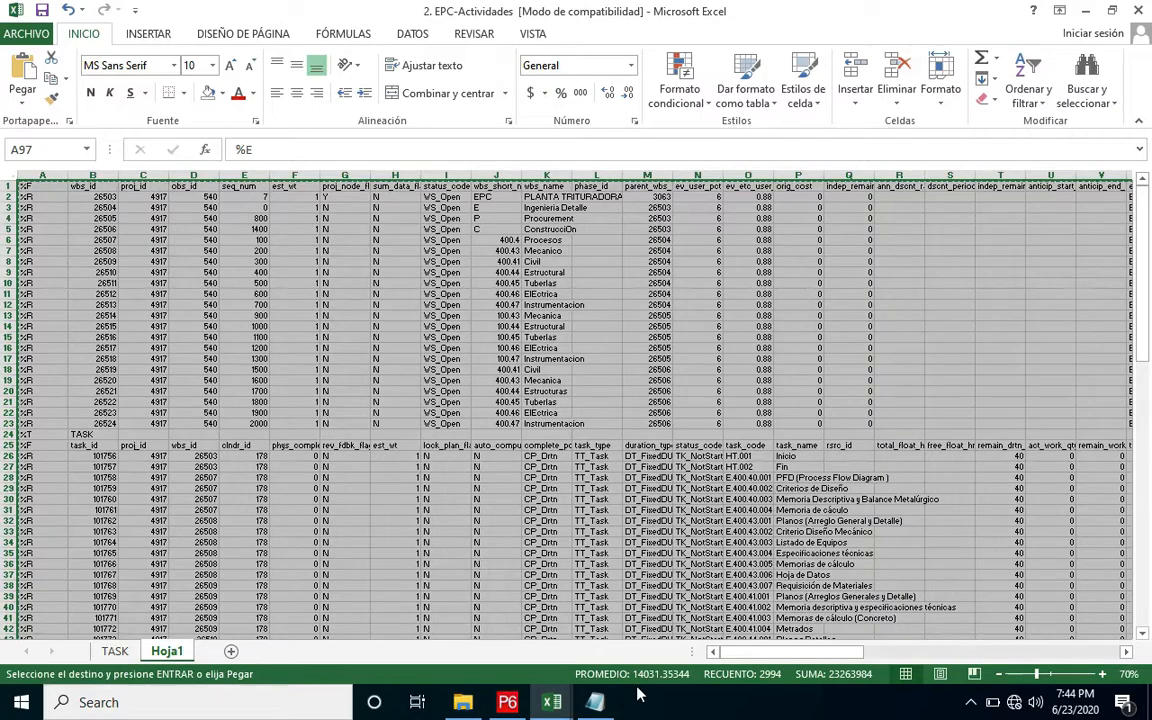
{"action": "left_click", "coordinate": [595, 702]}
{"action": "left_click", "coordinate": [1088, 114]}
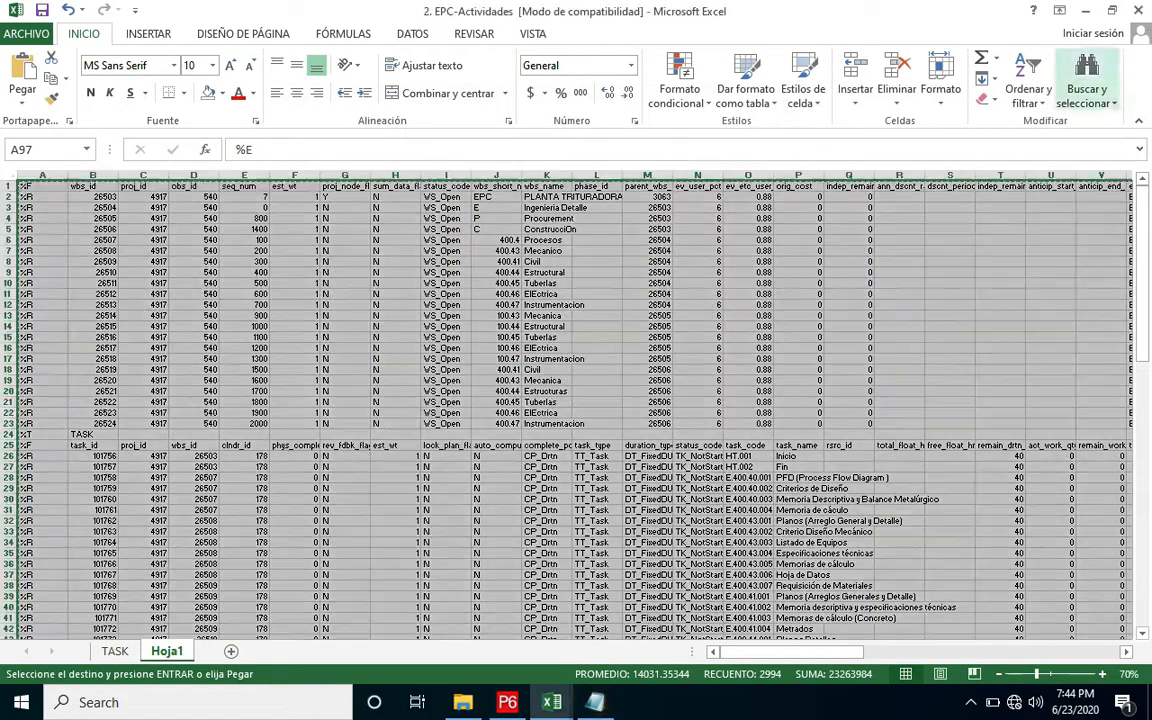
{"action": "left_click", "coordinate": [1085, 10]}
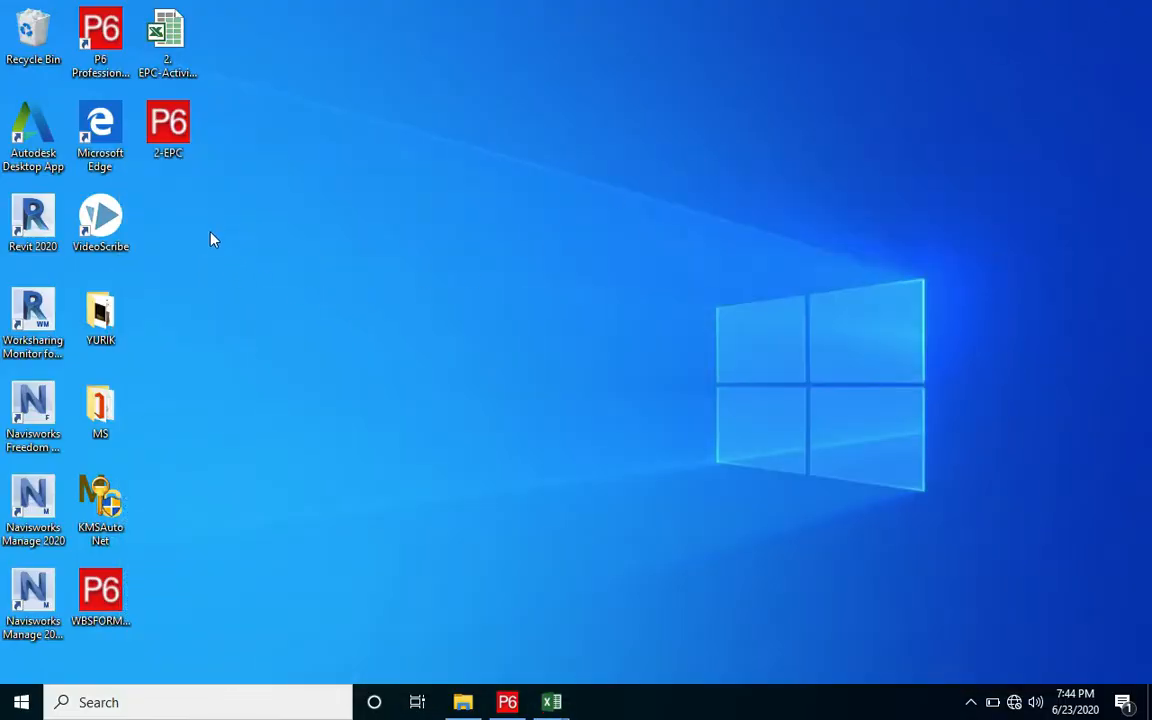
Switch to Primavera P6 and start importing 2-EPC.xer in the Primavera PM (XER) format
{"action": "left_click", "coordinate": [510, 702]}
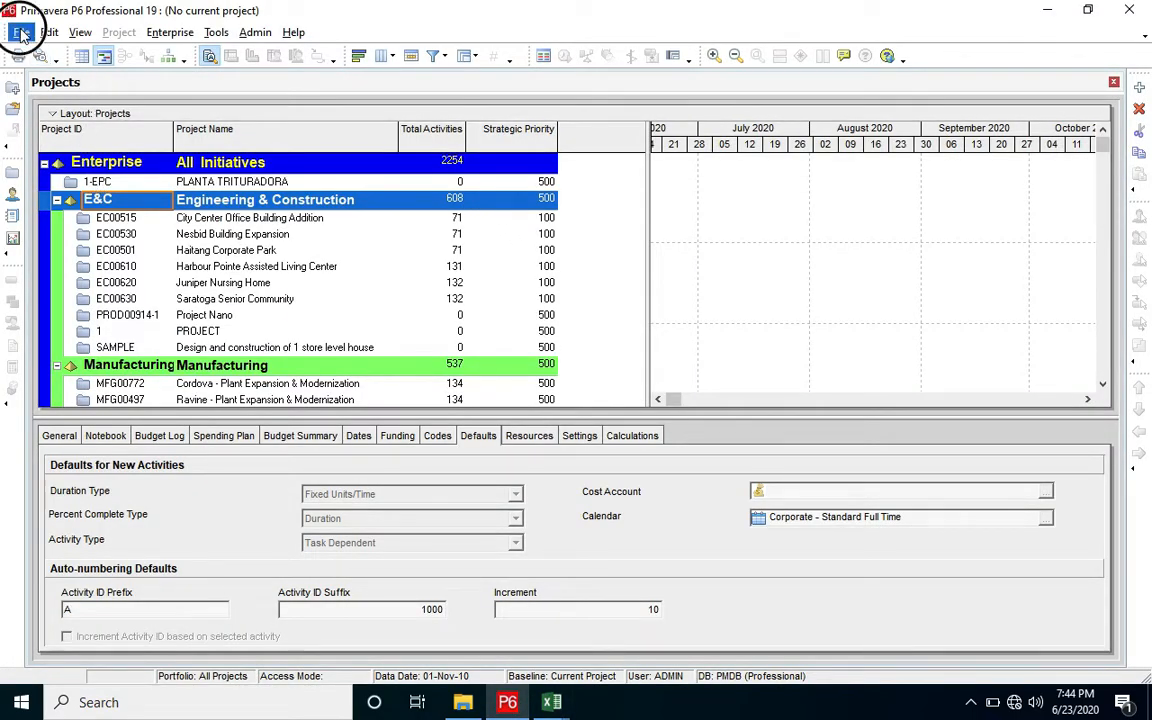
{"action": "left_click", "coordinate": [22, 33]}
{"action": "left_click", "coordinate": [45, 117]}
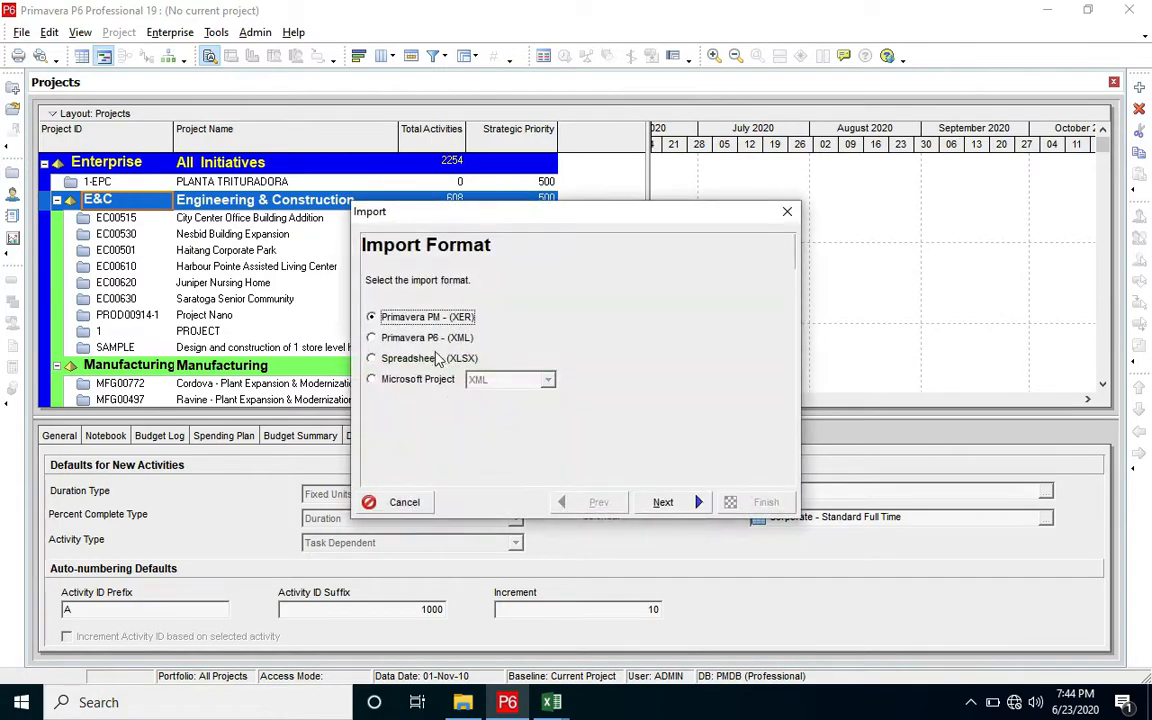
{"action": "left_click", "coordinate": [667, 502]}
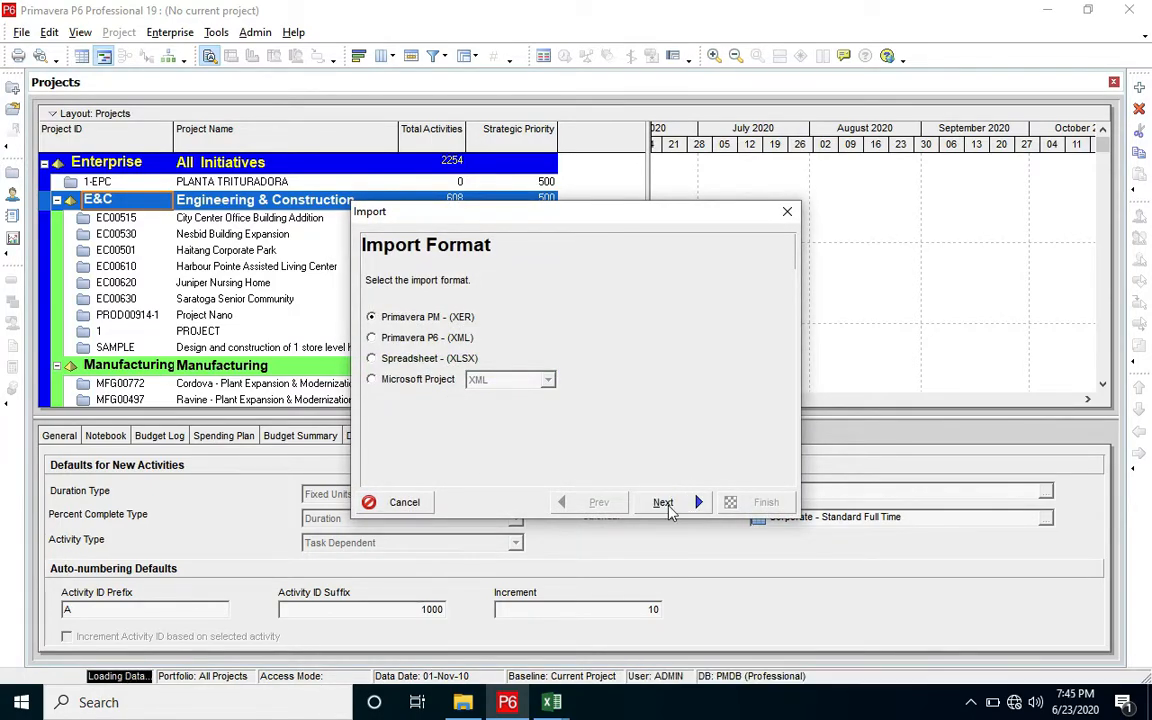
{"action": "left_click", "coordinate": [664, 504]}
{"action": "left_click", "coordinate": [664, 504]}
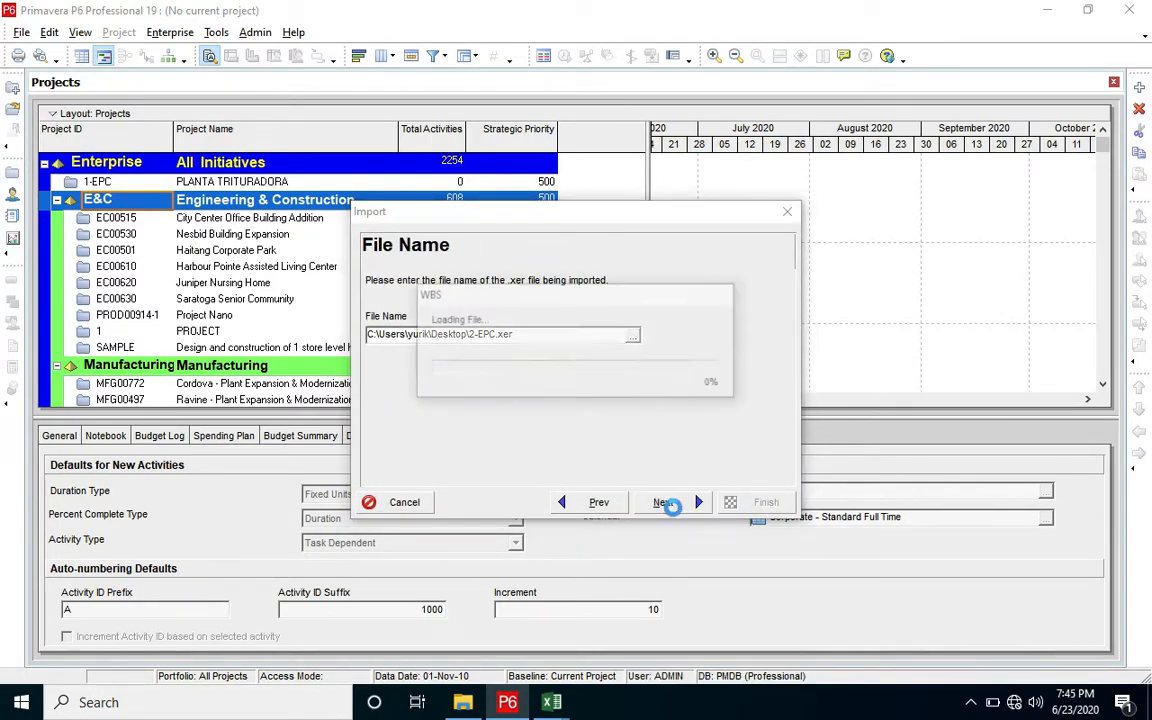
Set the 1-EPC import action to Create New Project under the Enterprise EPS and continue to the update options
{"action": "left_click", "coordinate": [573, 394]}
{"action": "left_click", "coordinate": [609, 390]}
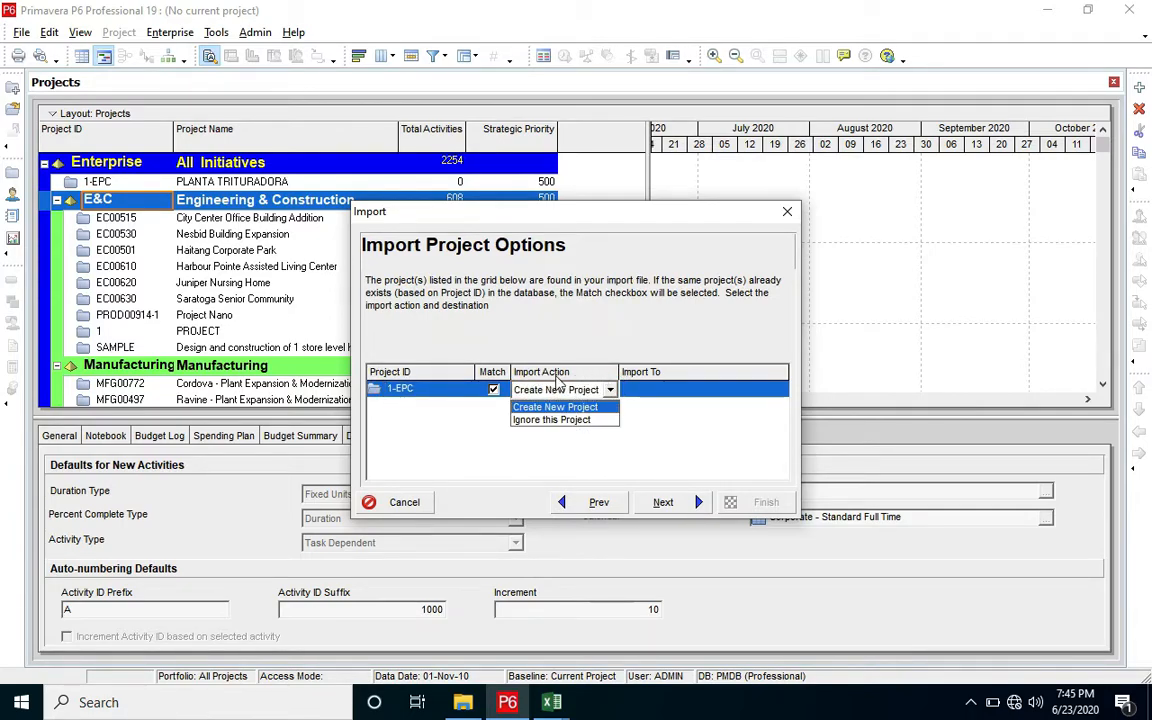
{"action": "left_click", "coordinate": [566, 407]}
{"action": "left_click", "coordinate": [703, 390]}
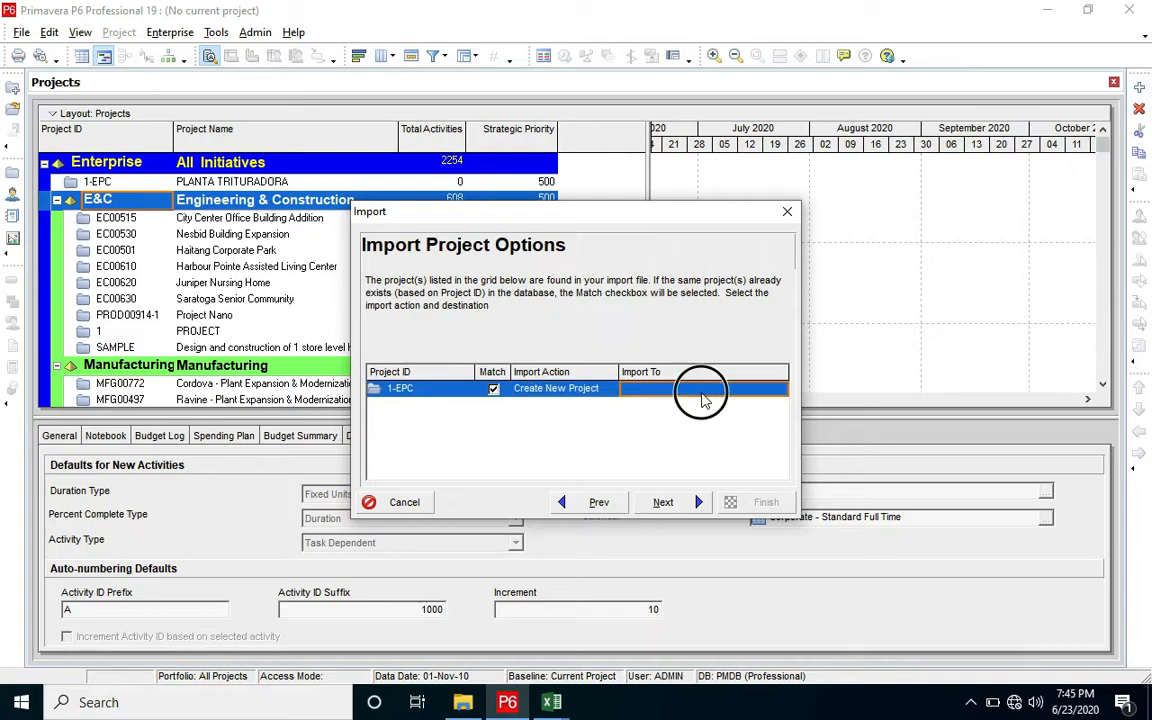
{"action": "left_click", "coordinate": [705, 390]}
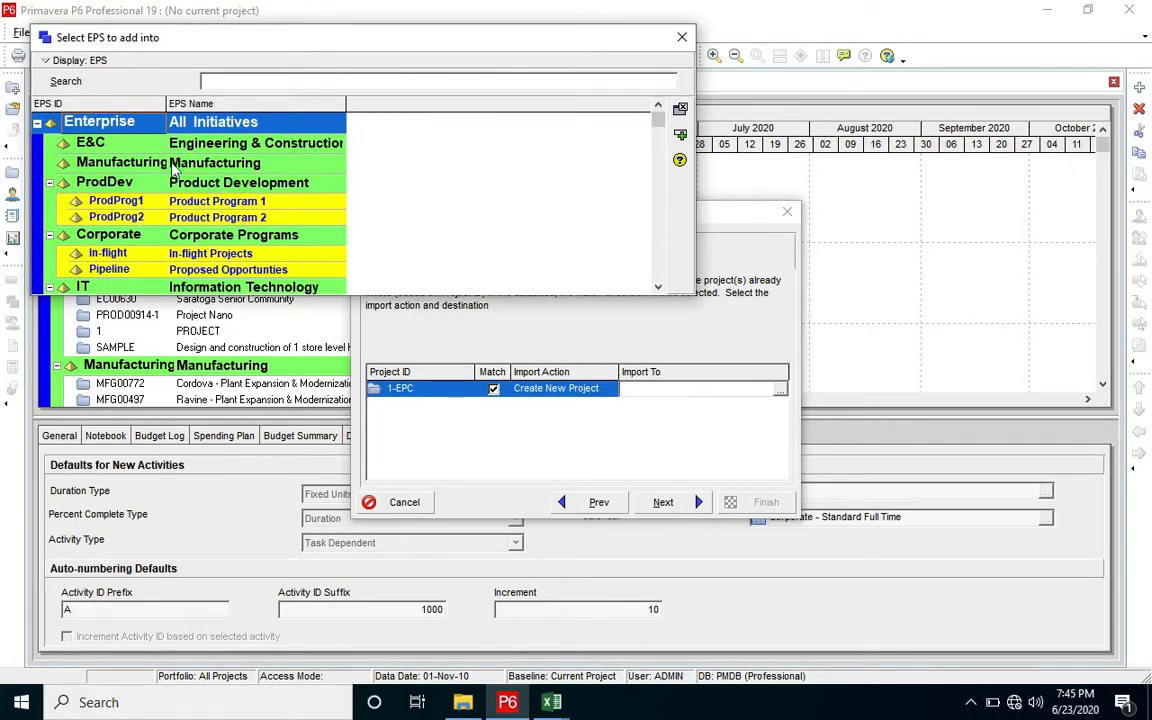
{"action": "double_click", "coordinate": [129, 124]}
{"action": "left_click", "coordinate": [667, 503]}
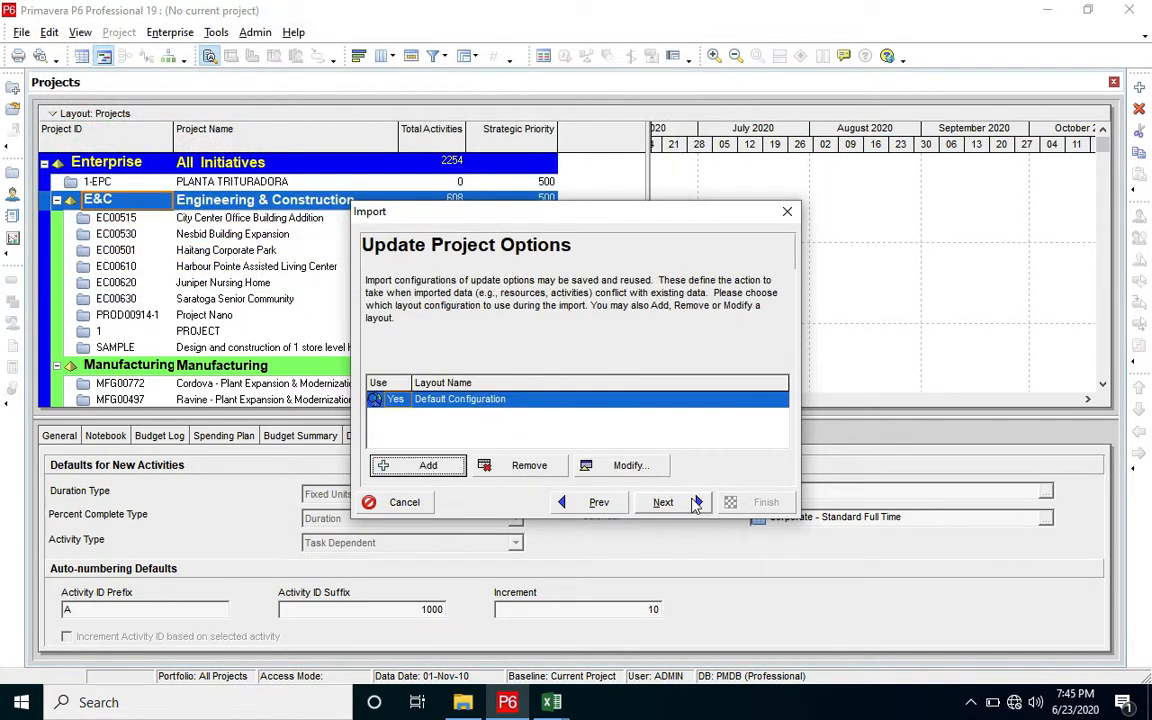
Run the project import with the Default Configuration update options and close the import wizard
{"action": "left_click", "coordinate": [684, 504]}
{"action": "left_click", "coordinate": [745, 502]}
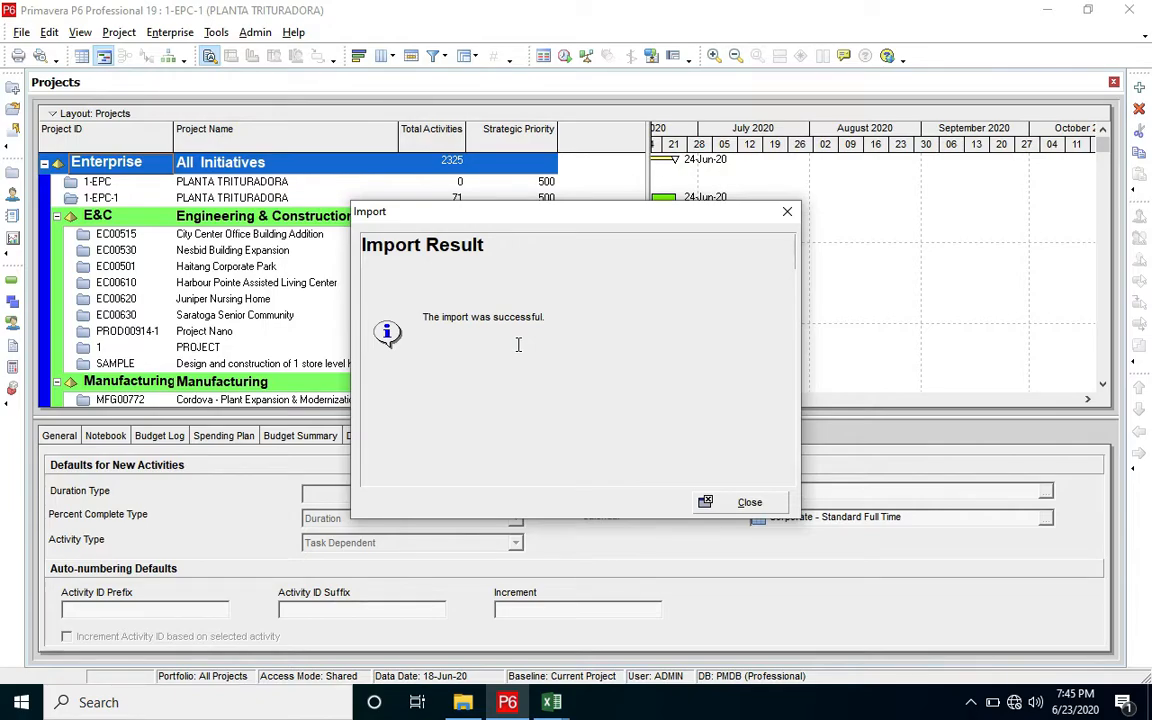
{"action": "left_click", "coordinate": [708, 502]}
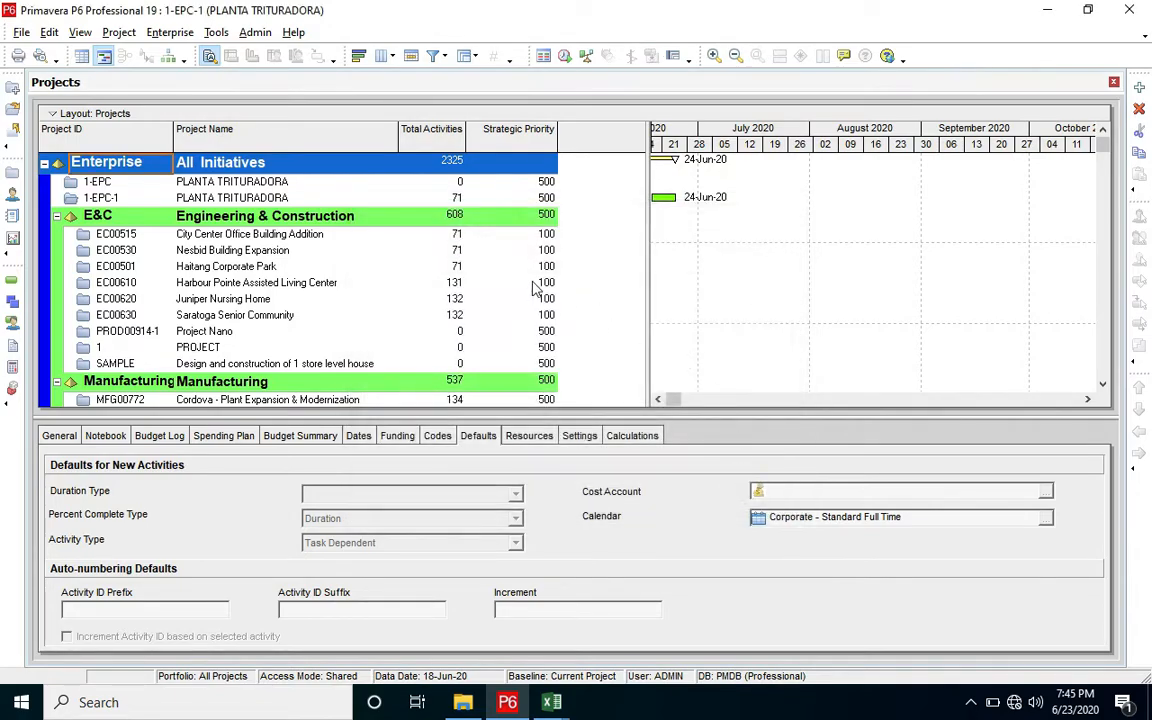
Change the Project ID of the newly imported PLANTA TRITURADORA project to 2-EPC
{"action": "left_click", "coordinate": [141, 199]}
{"action": "right_click", "coordinate": [147, 199]}
{"action": "left_click", "coordinate": [108, 199]}
{"action": "left_click", "coordinate": [110, 198]}
{"action": "key", "text": "Left"}
{"action": "key", "text": "Left"}
{"action": "key", "text": "Left"}
{"action": "key", "text": "BackSpace"}
{"action": "type", "text": "2"}
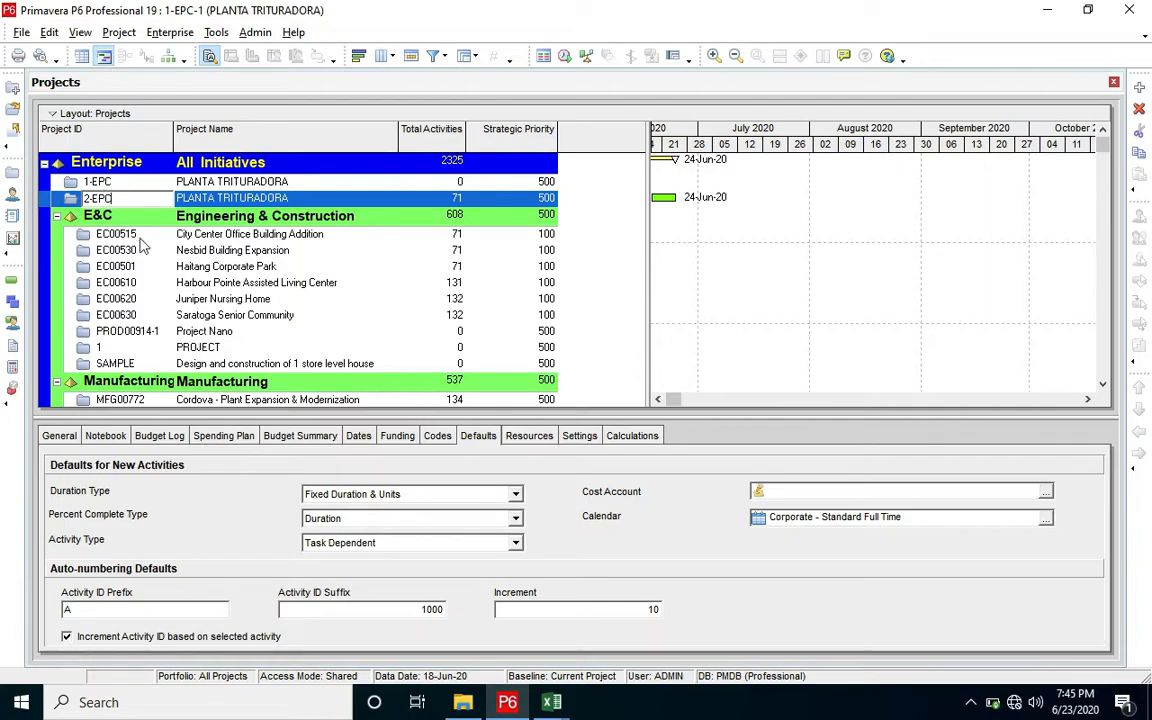
Open the 2-EPC project and examine its WBS levels and activities from the beginning to the end of the list
{"action": "left_click", "coordinate": [222, 197]}
{"action": "right_click", "coordinate": [234, 198]}
{"action": "left_click", "coordinate": [296, 208]}
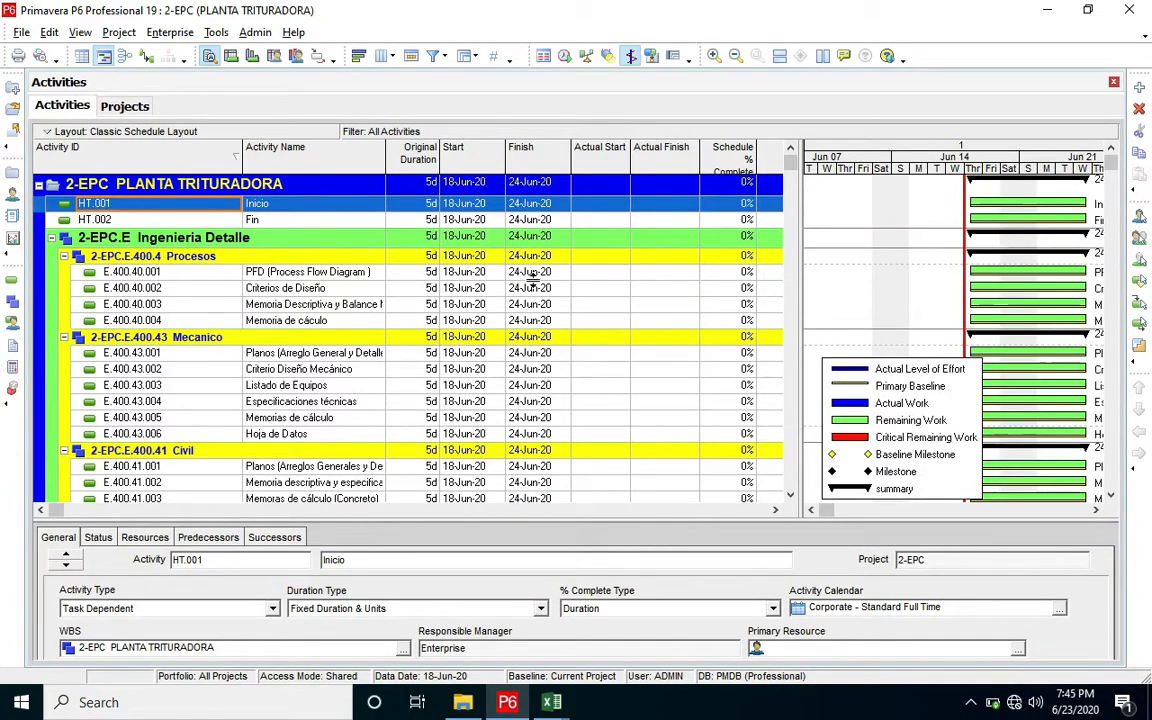
{"action": "scroll", "coordinate": [605, 282], "scroll_direction": "down", "scroll_amount": 4}
{"action": "scroll", "coordinate": [533, 279], "scroll_direction": "up", "scroll_amount": 4}
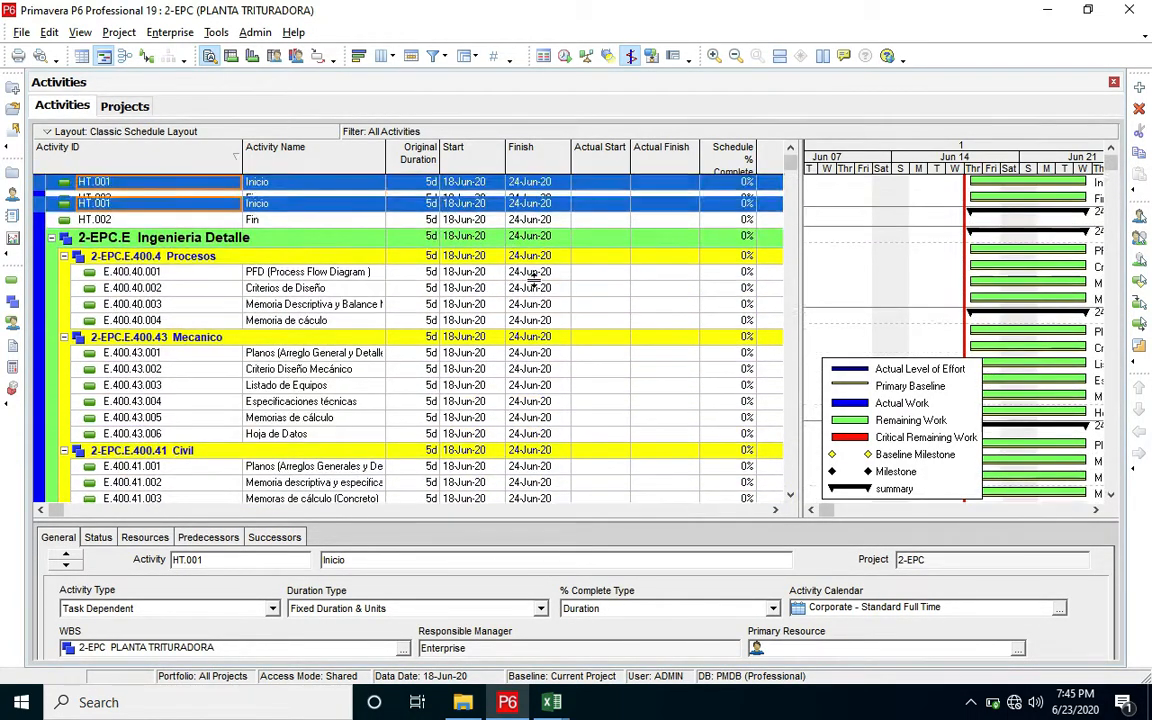
{"action": "left_click_drag", "start_coordinate": [786, 160], "coordinate": [735, 485]}
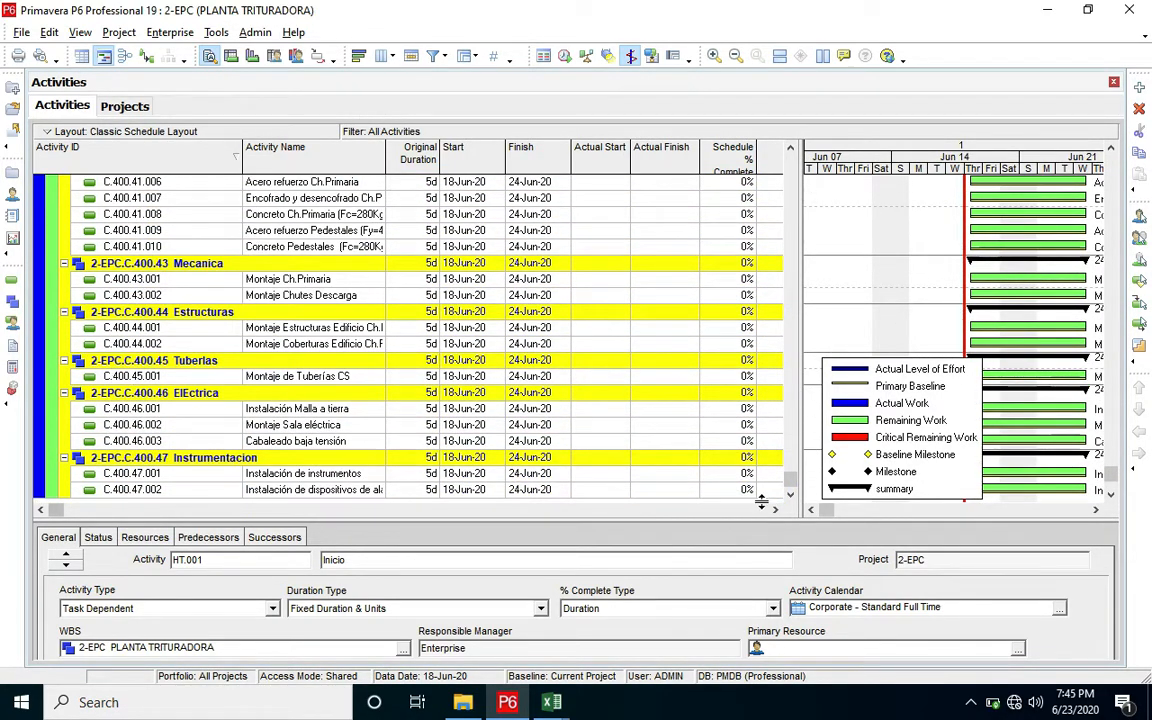
{"action": "left_click_drag", "start_coordinate": [790, 481], "coordinate": [772, 183]}
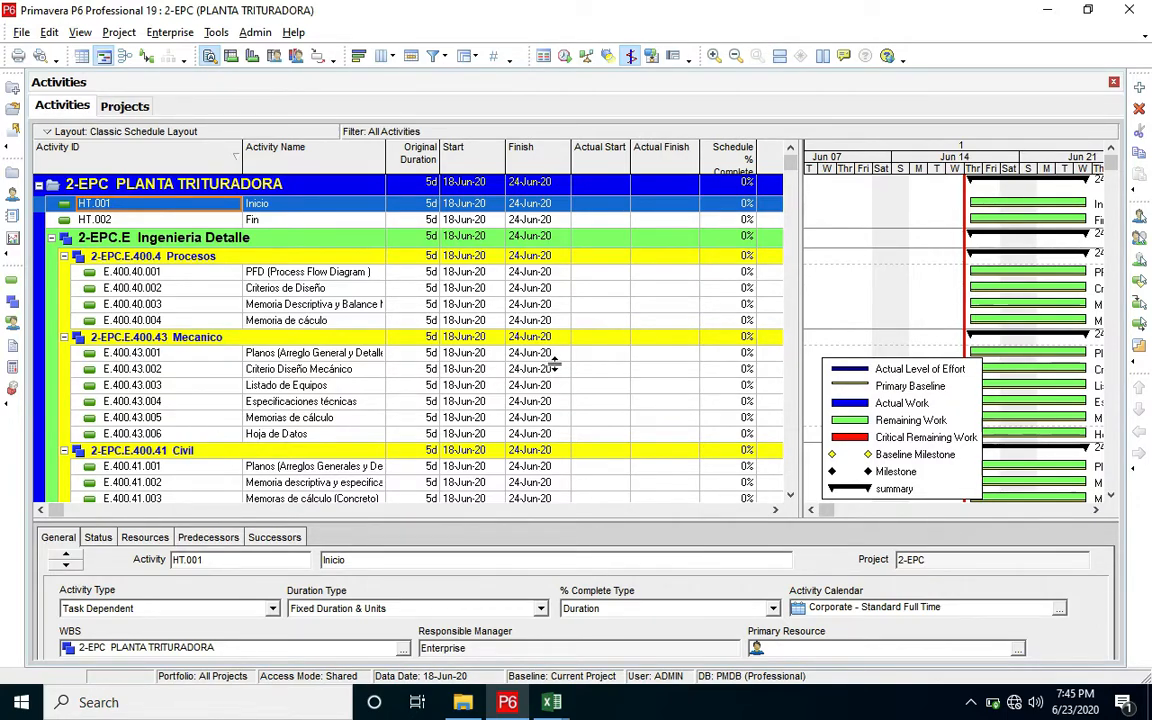
{"action": "left_click_drag", "start_coordinate": [790, 163], "coordinate": [720, 516]}
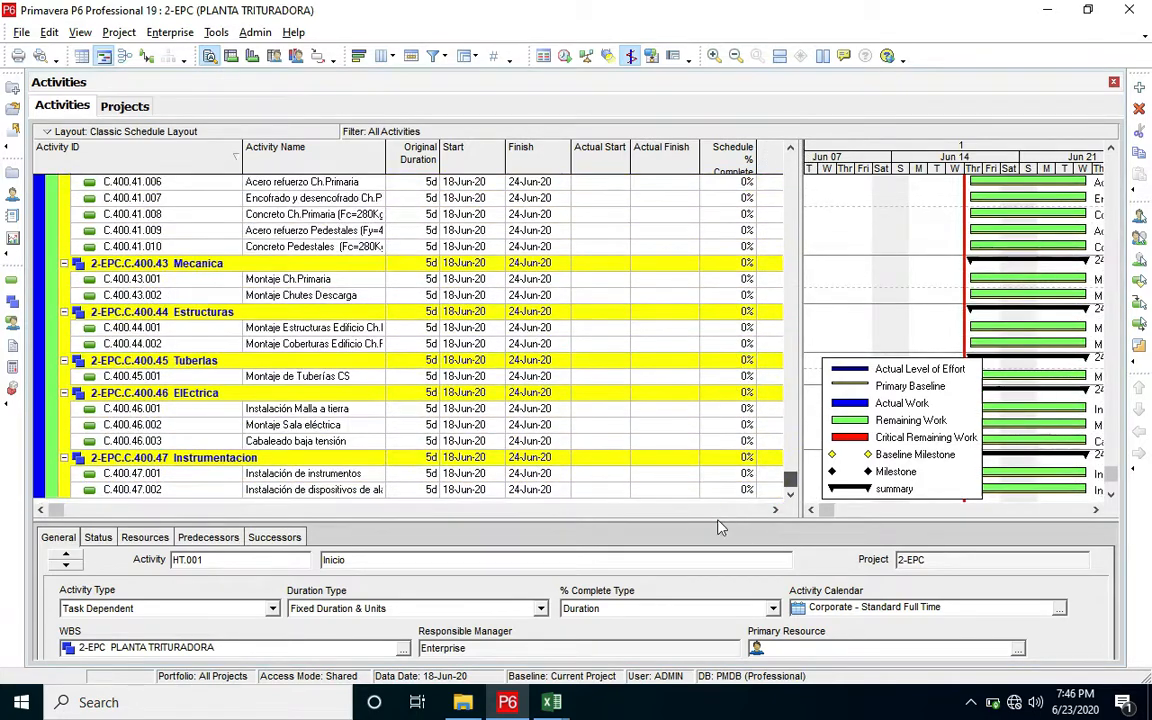